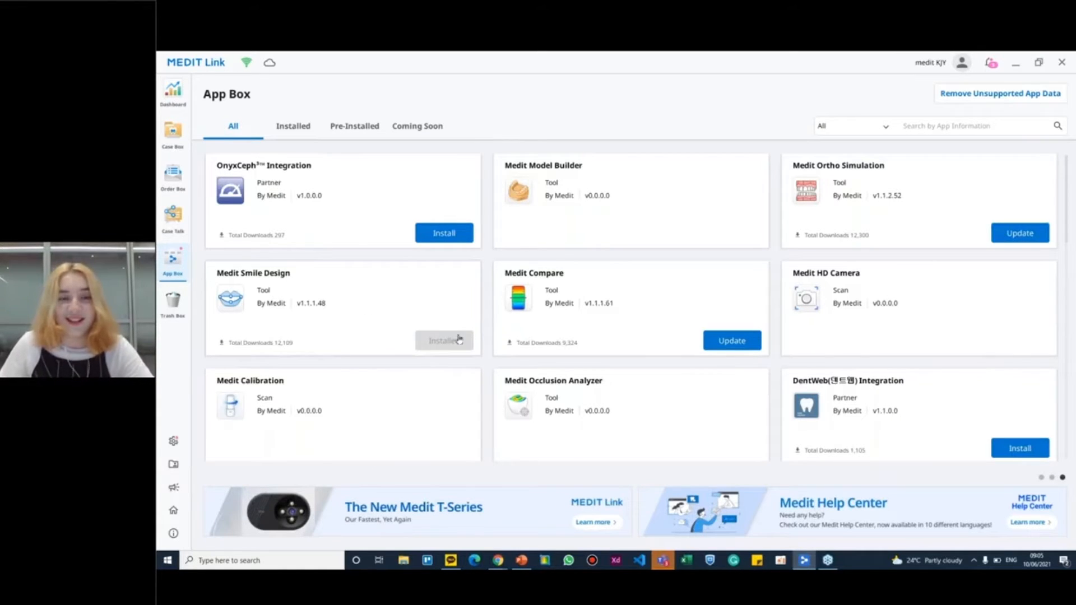
Open Smile Design 1.1's Case from the Case Box and view its attached images _MKG1046.JPG and _MKG1042.JPG
click(176, 138)
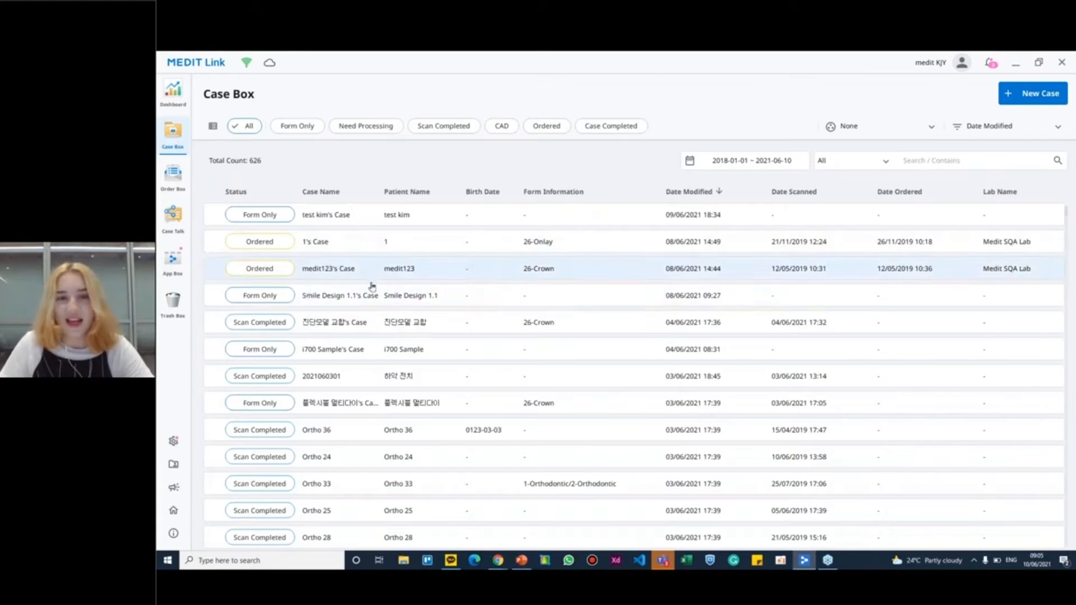
double_click(369, 305)
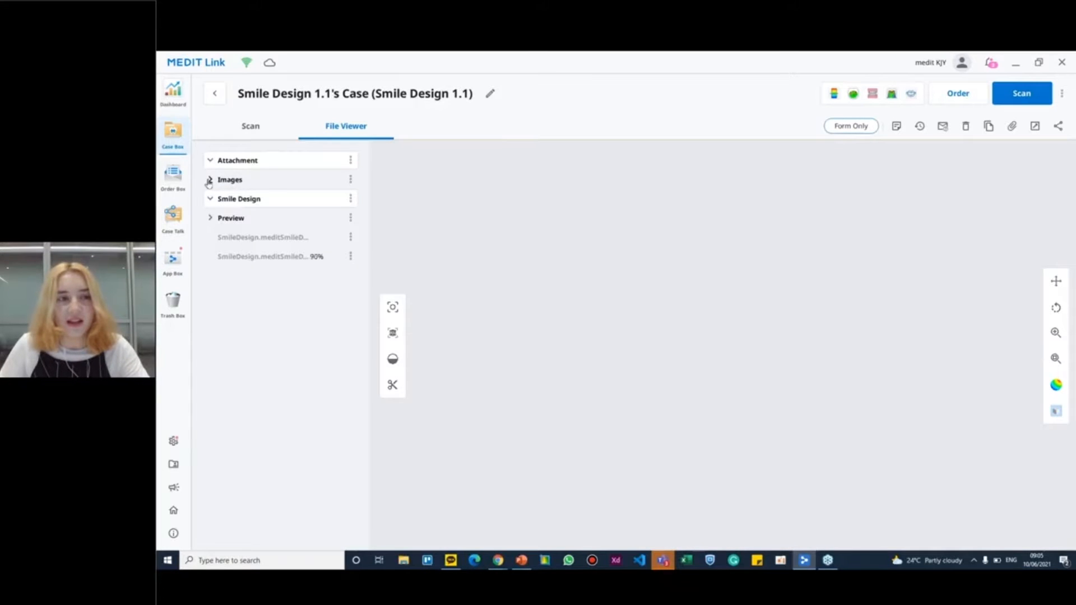
click(210, 181)
click(258, 218)
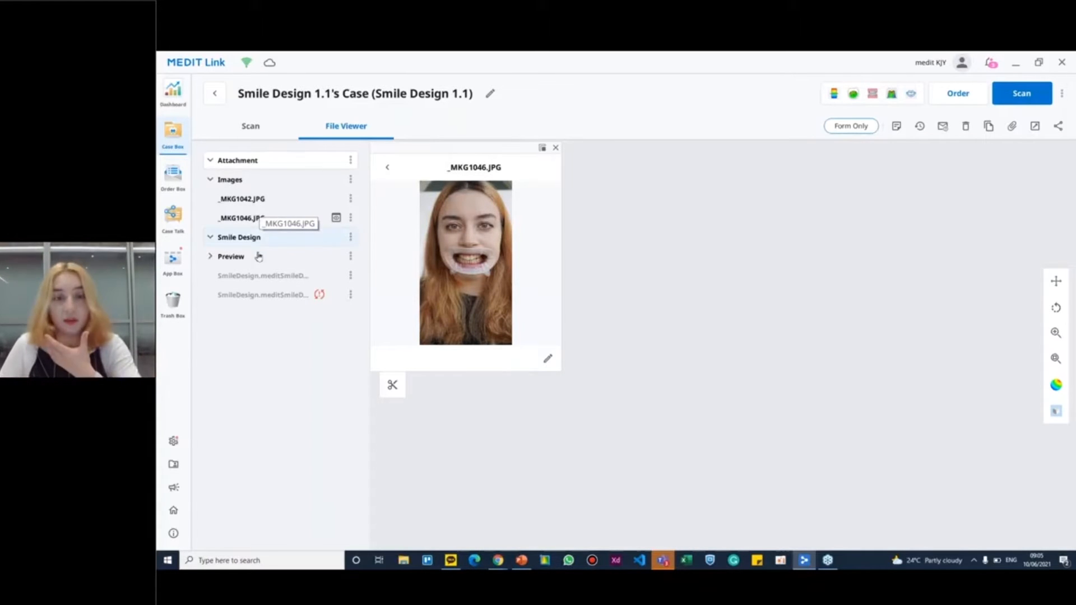
click(243, 203)
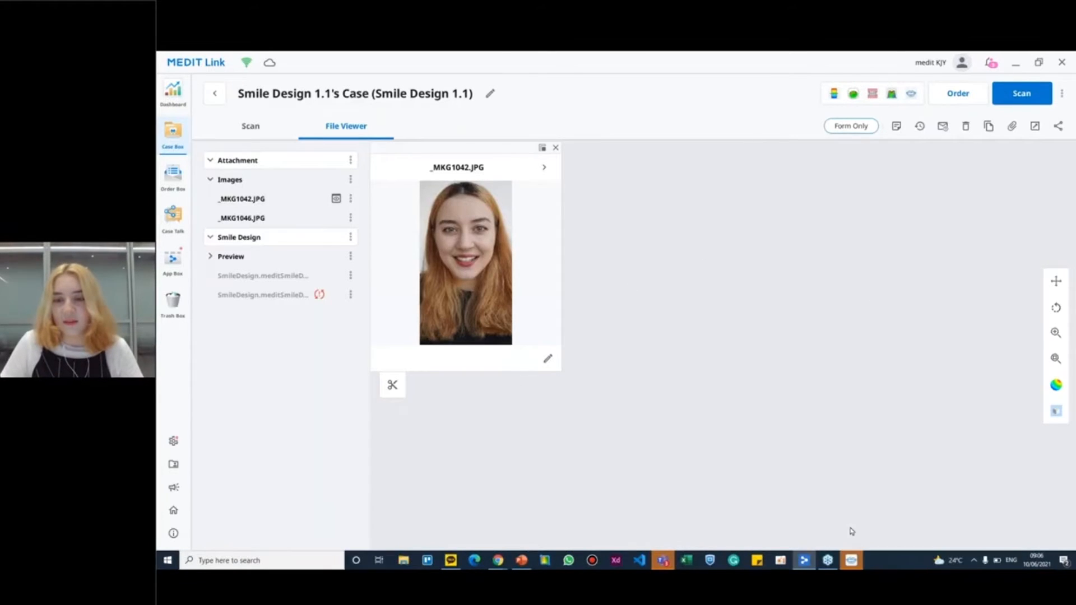
Switch to Smile Design, start a new project and import images _MKG1042.JPG and _MKG1046.JPG with Anonymization enabled
click(852, 561)
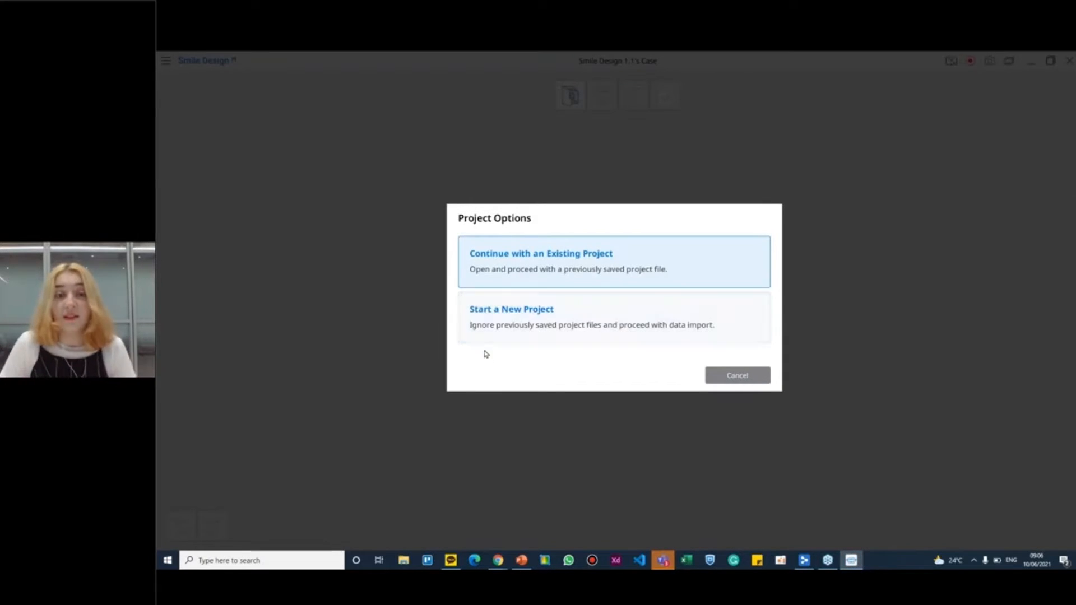
click(547, 325)
drag(518, 316, 330, 221)
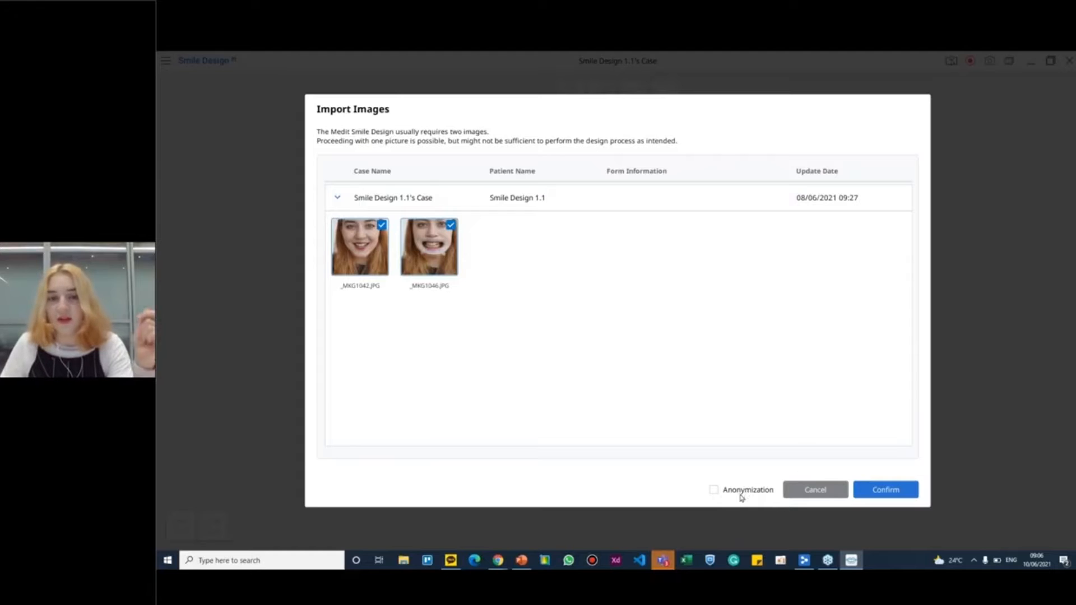
click(741, 495)
click(887, 491)
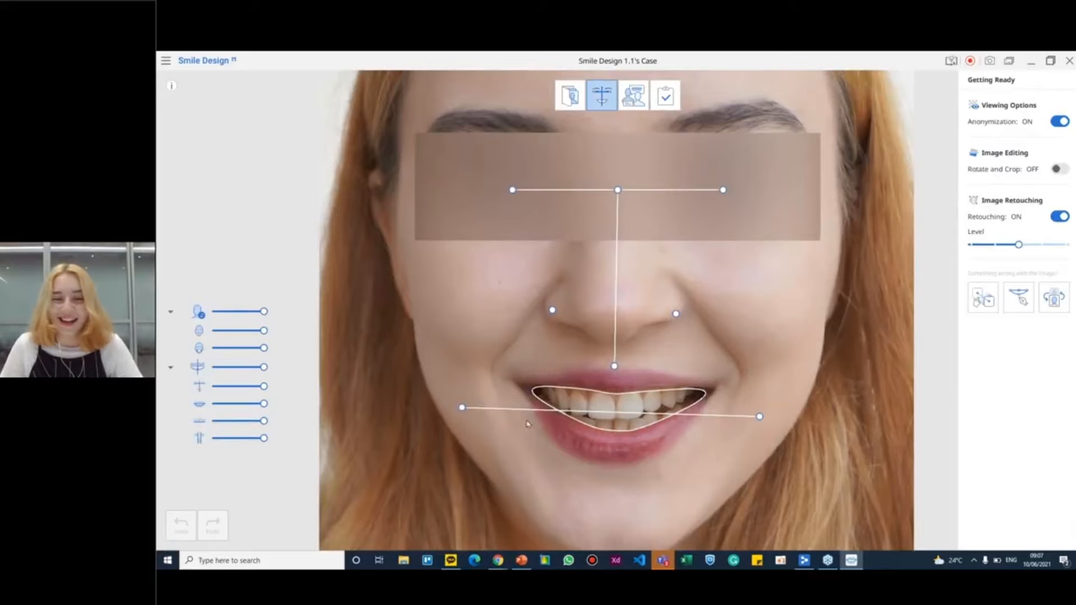
Level the horizontal mouth line, fine-tune the eye, nostril and upper-lip guide points, and check the inner lip outline's control points
drag(458, 416, 454, 417)
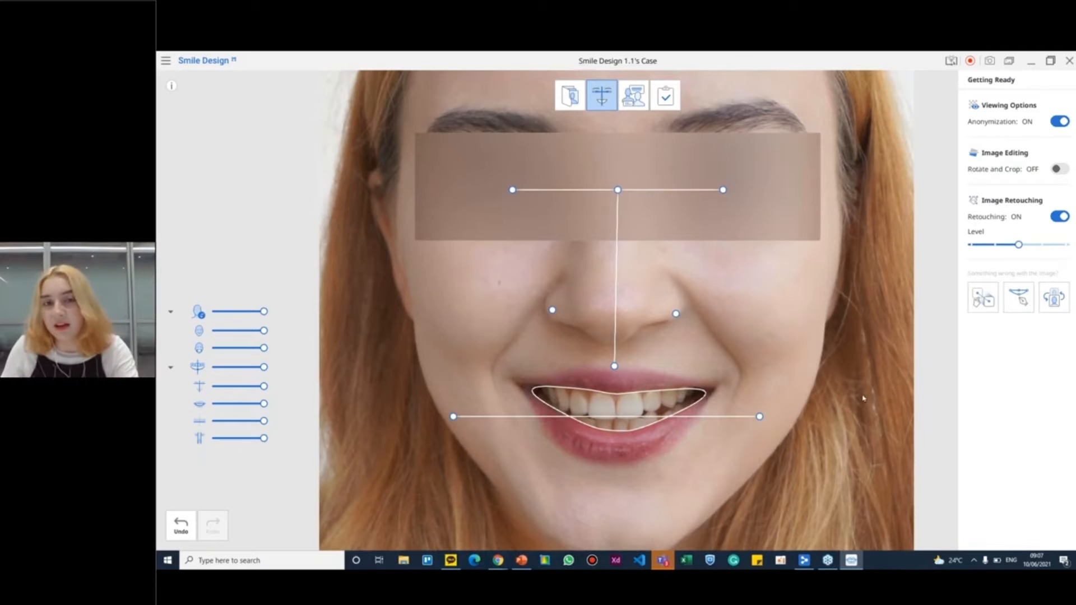
drag(512, 190, 504, 186)
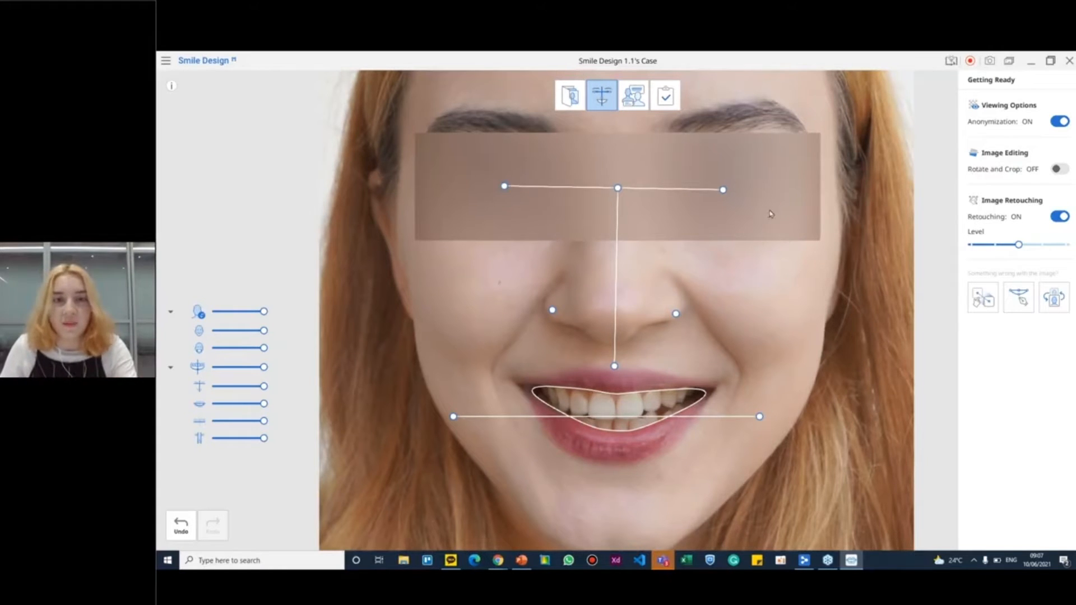
drag(724, 190, 724, 187)
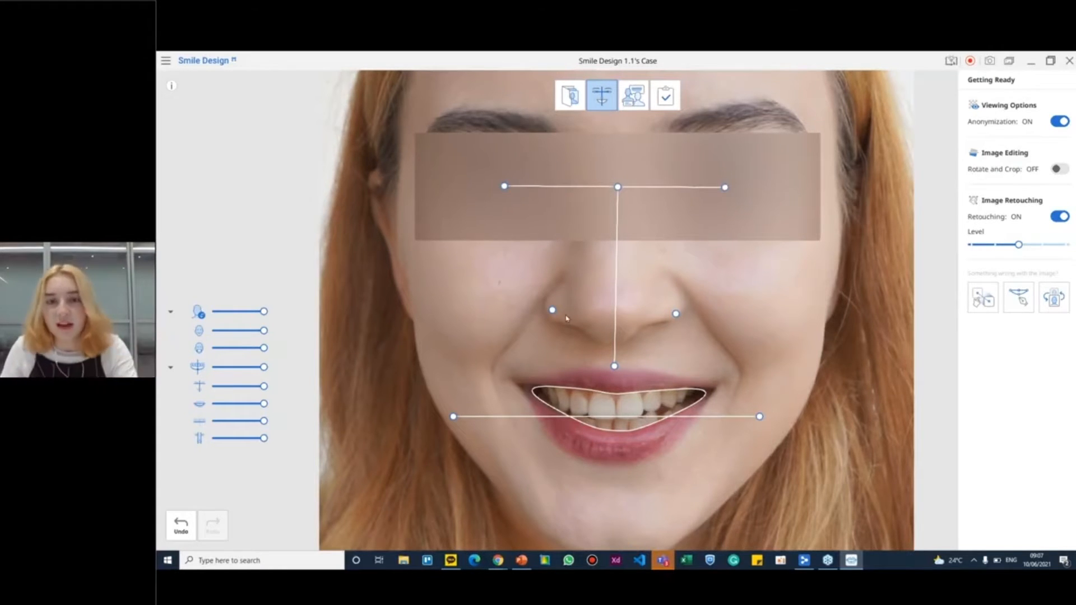
drag(552, 310, 555, 313)
drag(676, 314, 678, 316)
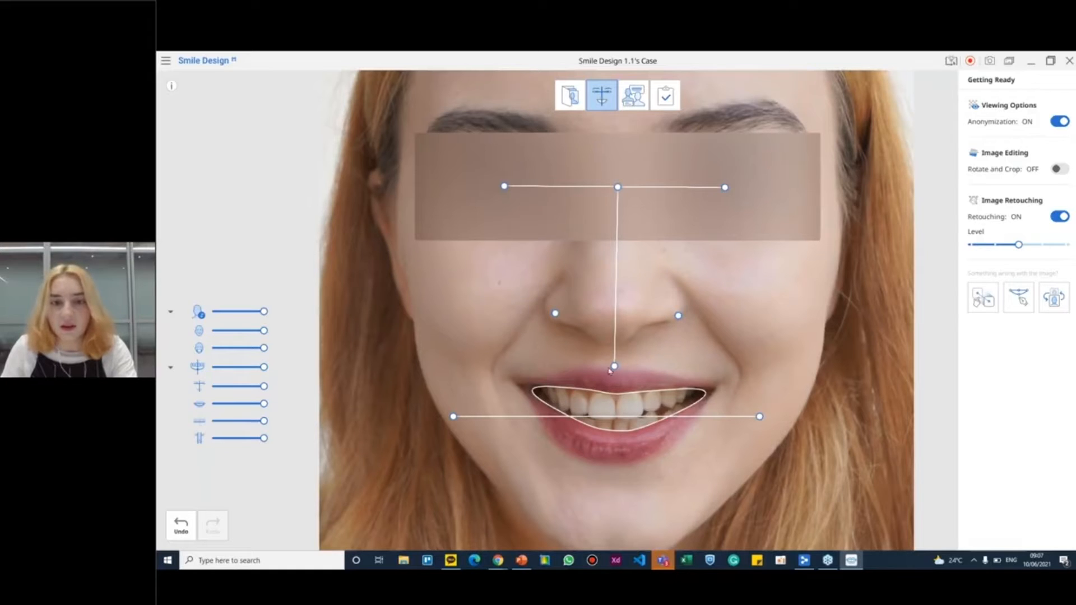
drag(610, 370, 616, 366)
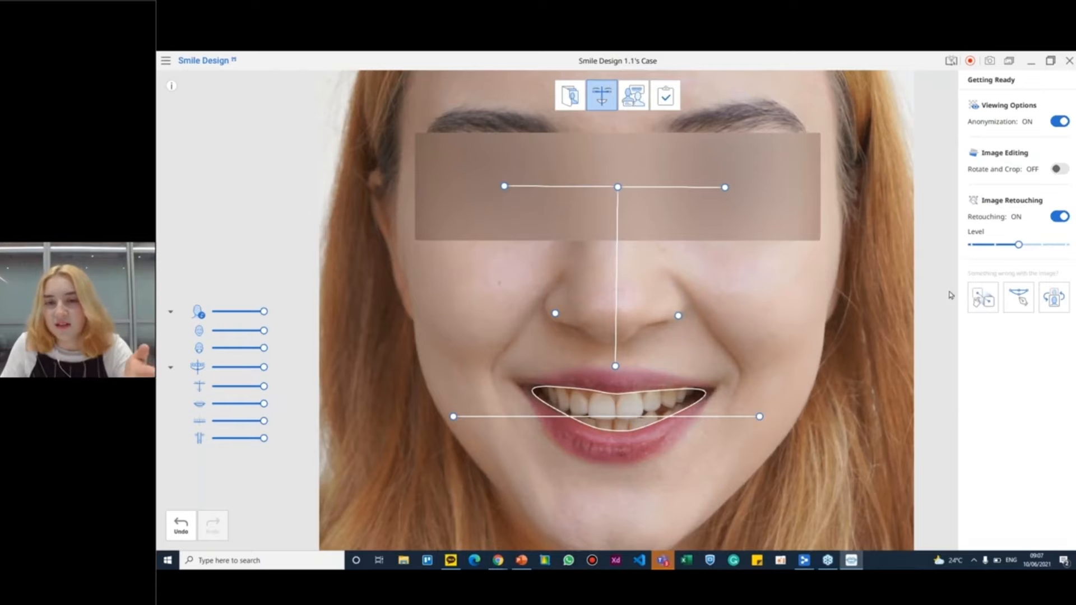
click(1020, 302)
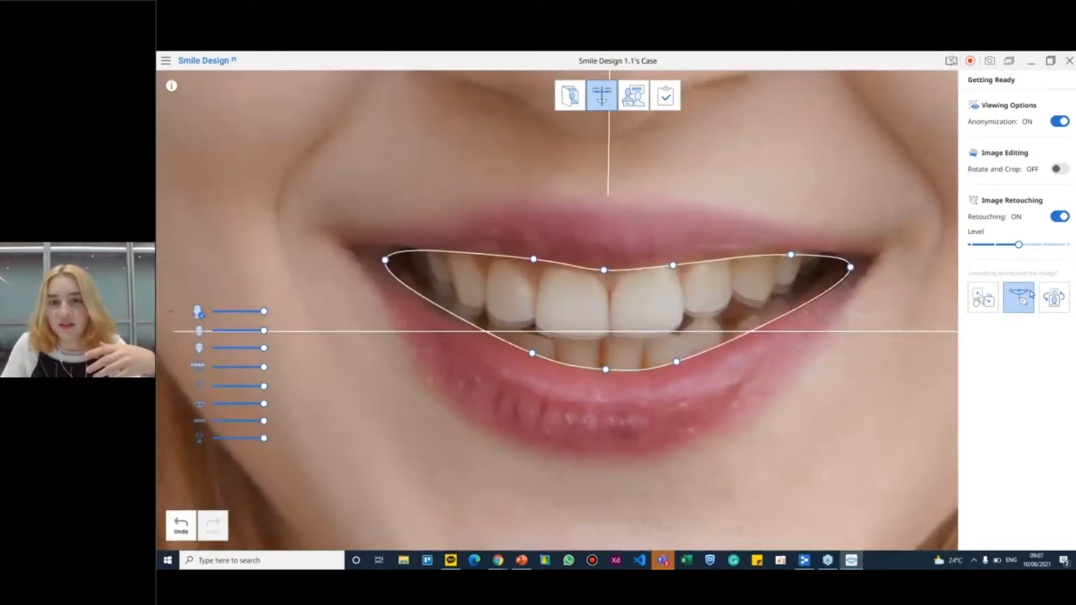
click(1030, 296)
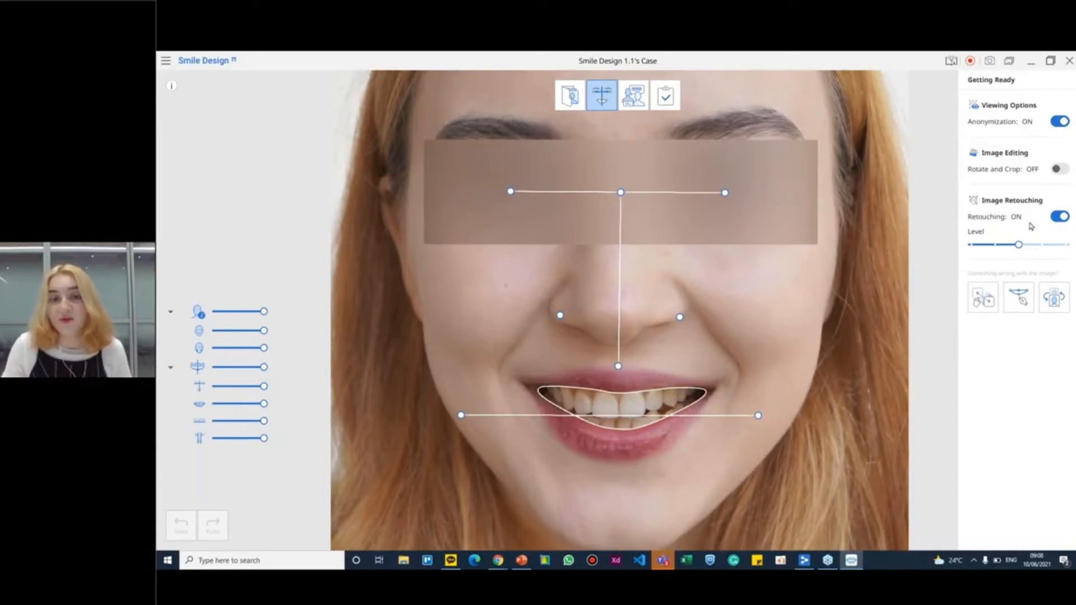
Compare the minimum and maximum image retouching levels, keep the maximum, and check the Automatic Image Retouching setting
click(972, 245)
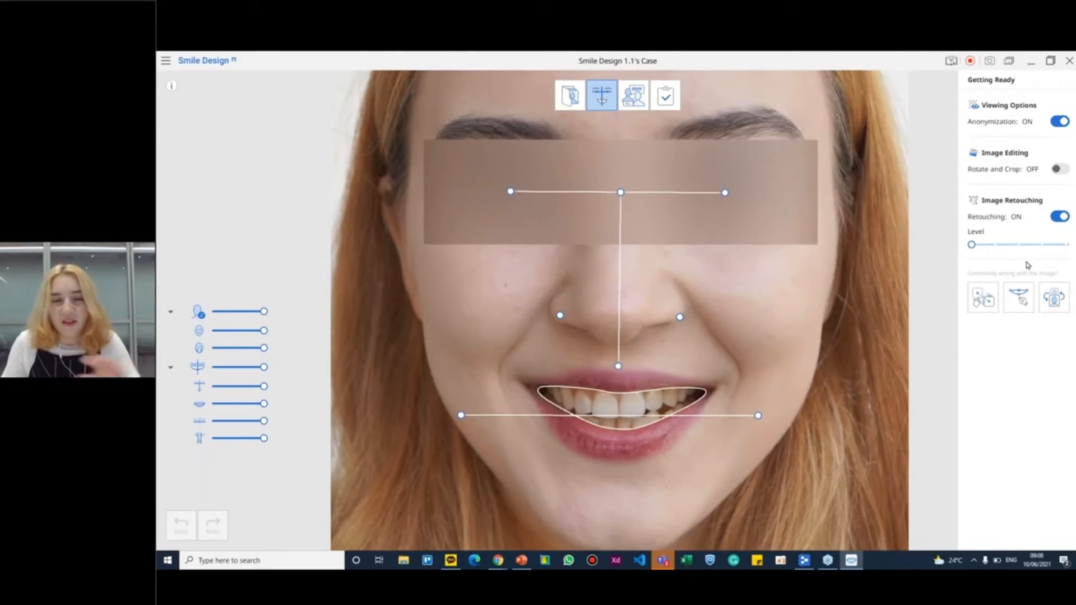
click(1065, 247)
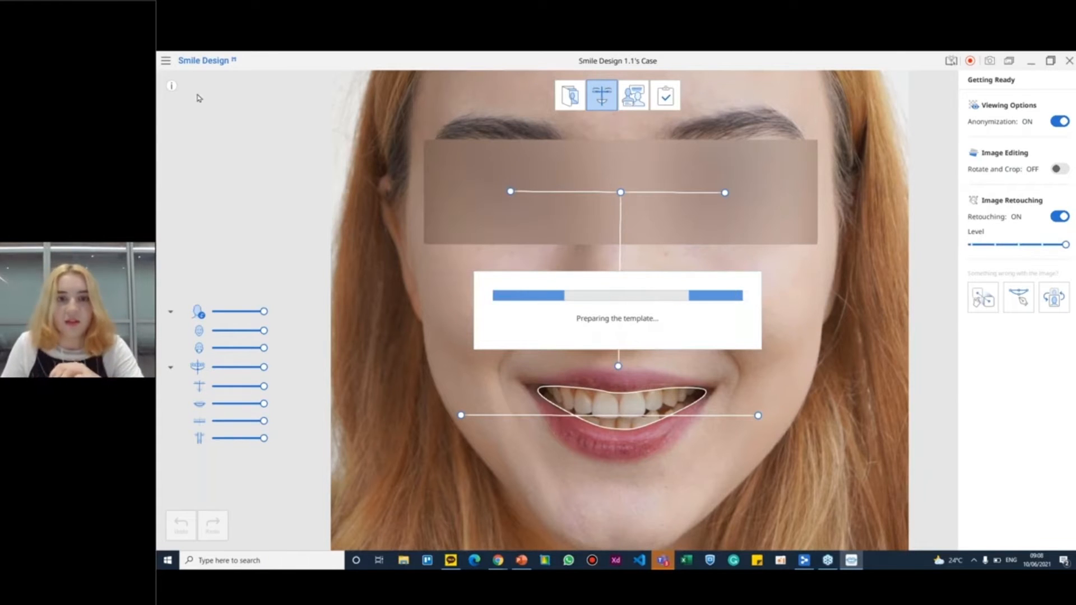
click(169, 66)
click(221, 85)
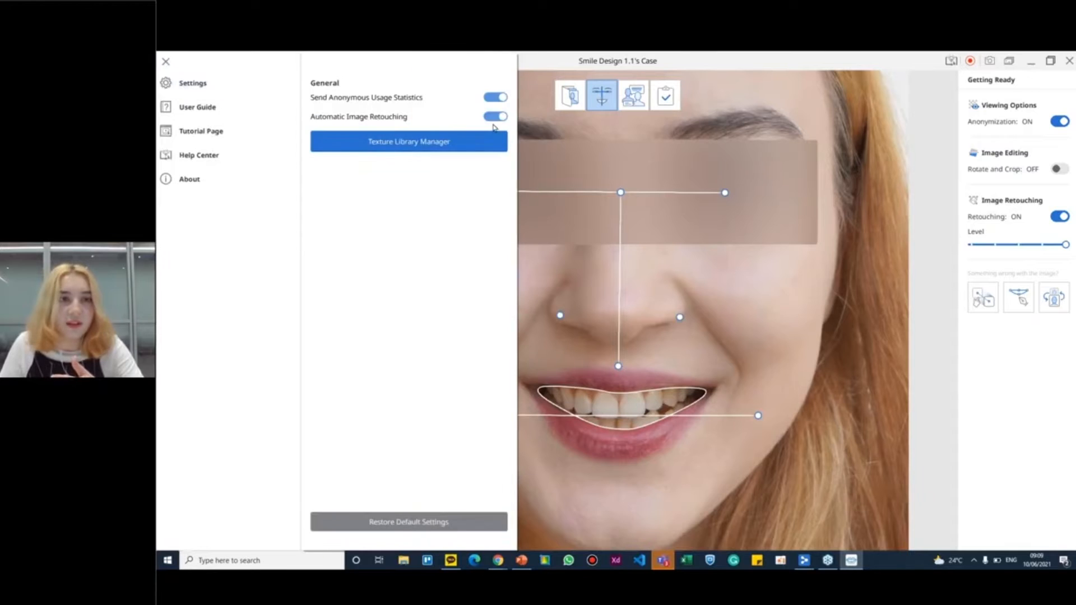
click(810, 371)
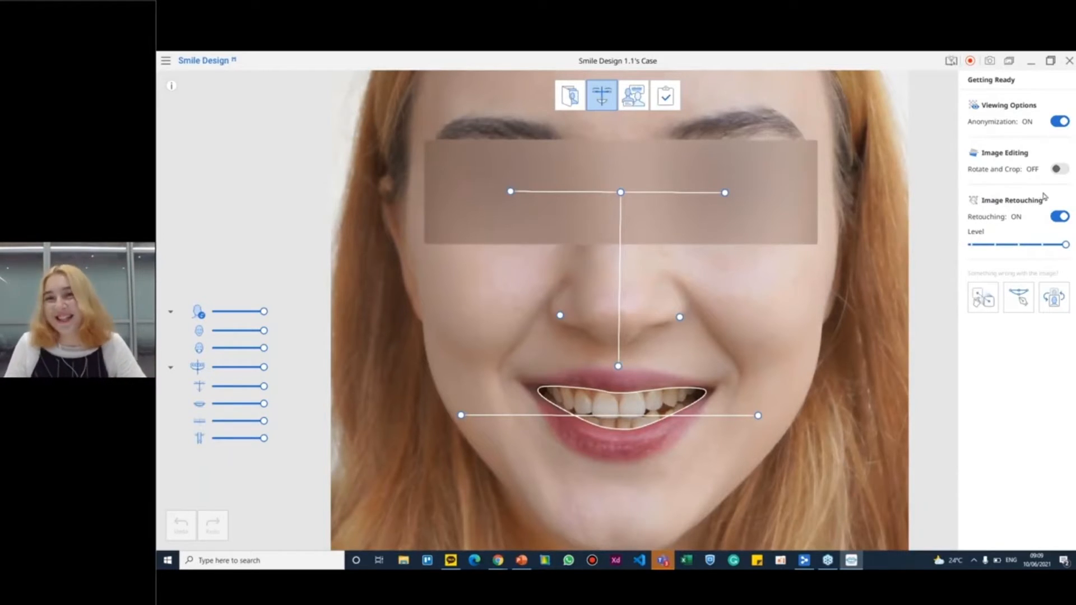
Rotate the face photo by 0.2° using Rotate and Crop, and leave the editing mode
click(1060, 170)
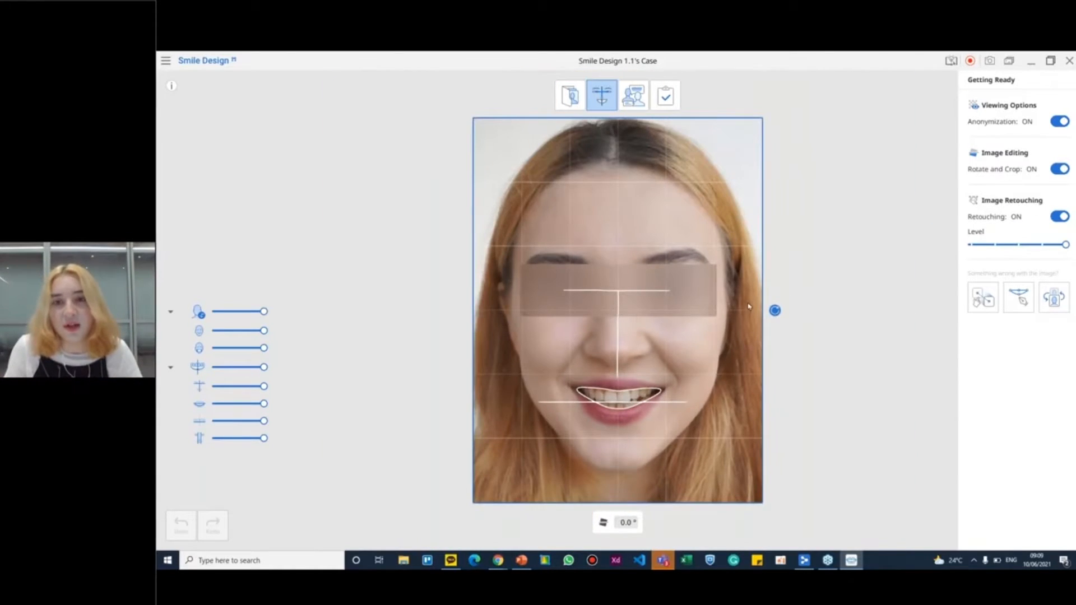
drag(787, 308, 791, 309)
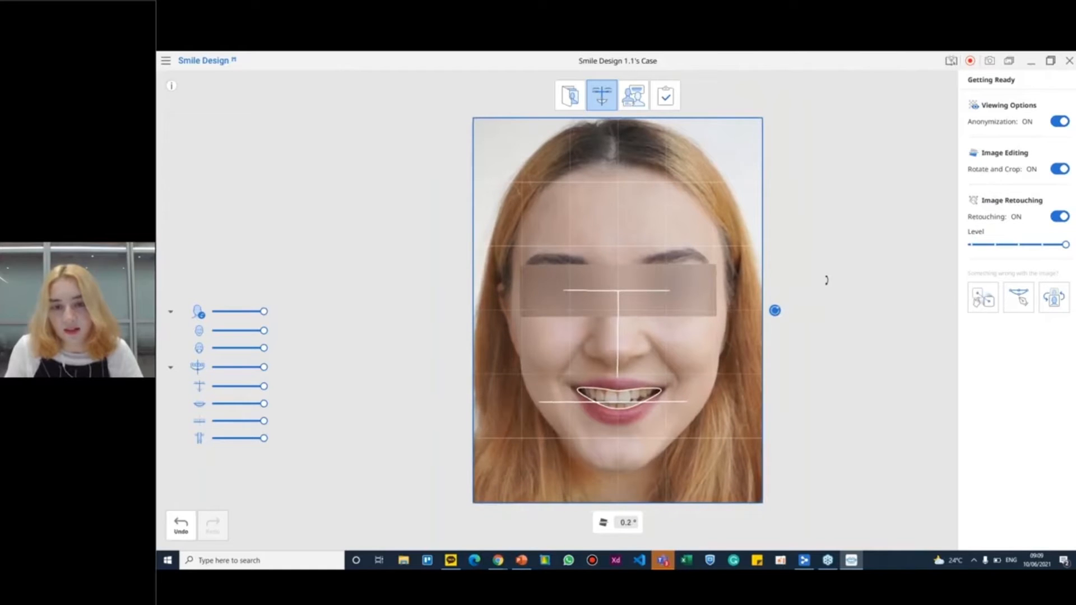
click(1061, 167)
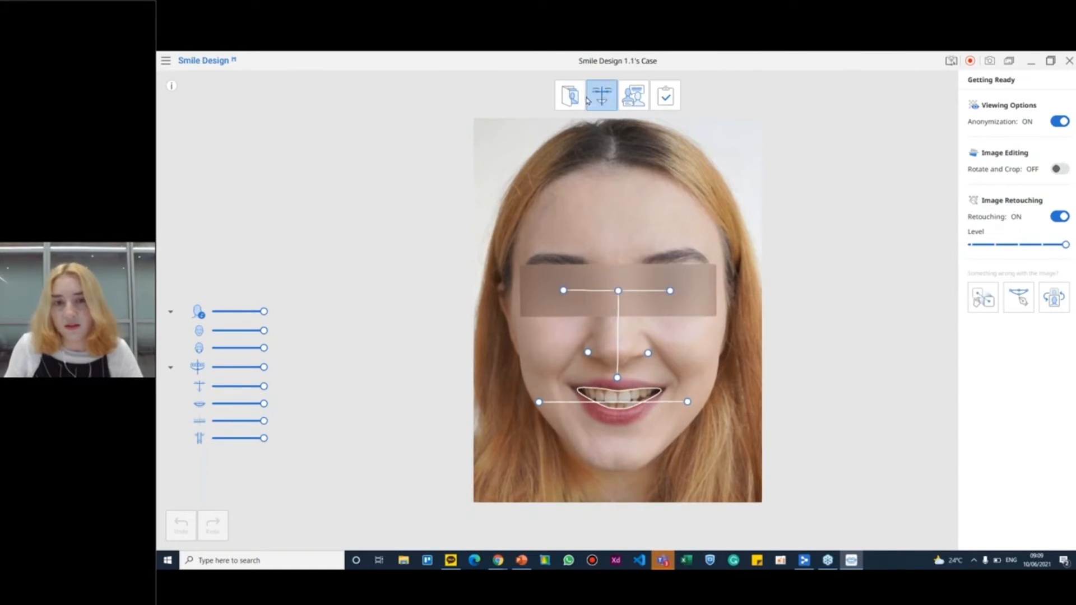
Proceed to the consultation stage, hide the shortcut list and set the simulation option to Braces
click(638, 101)
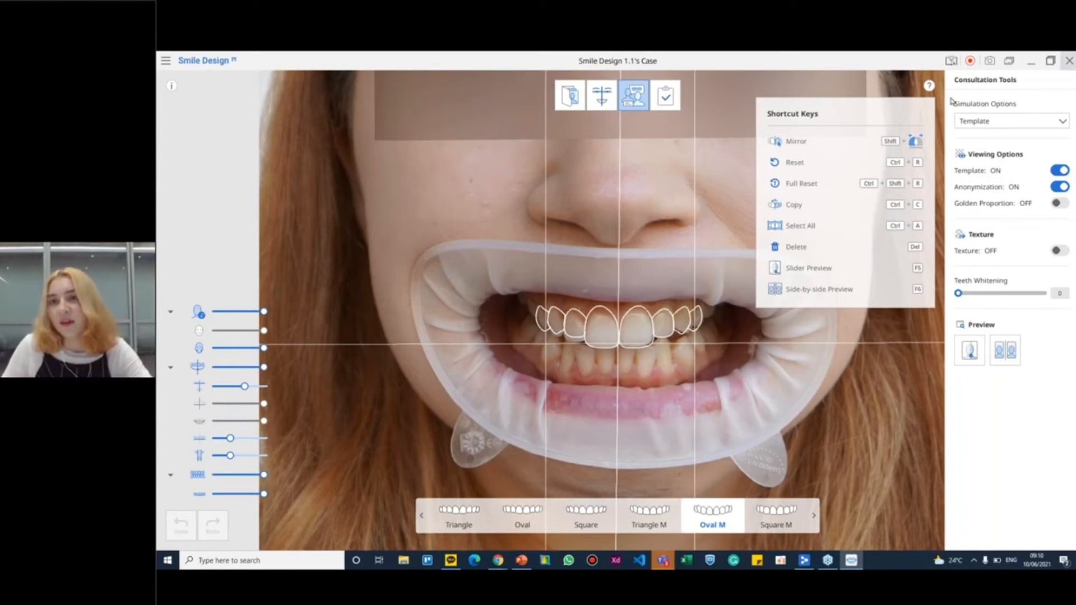
click(929, 86)
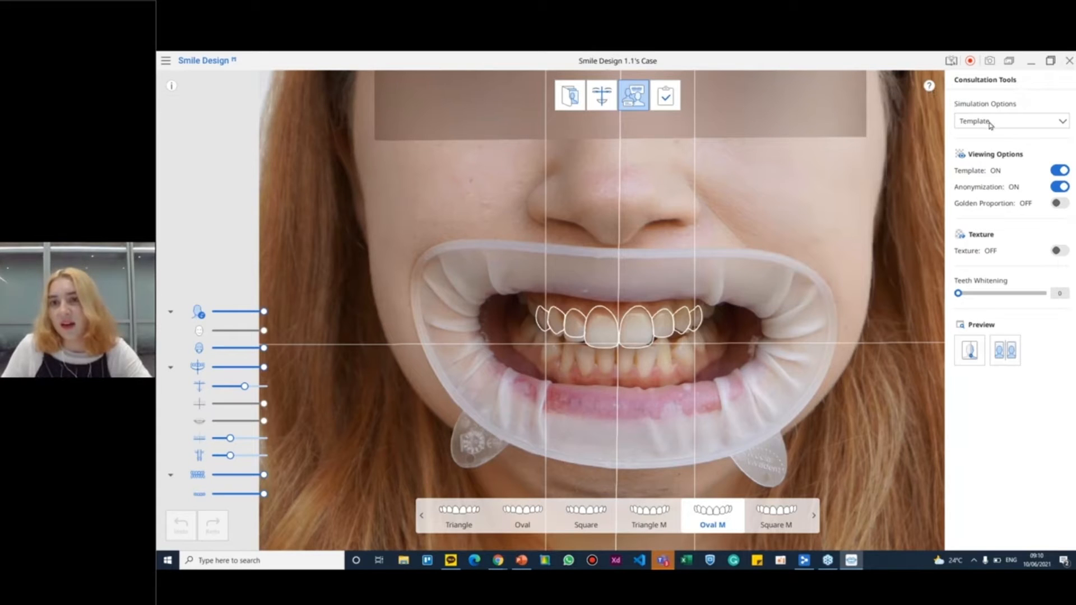
click(990, 125)
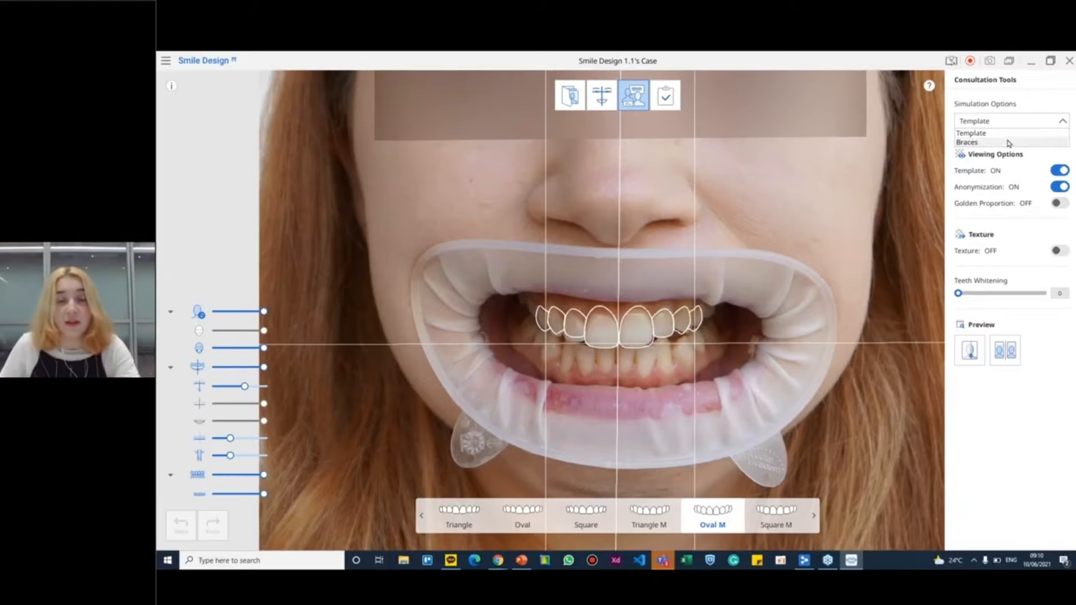
click(976, 144)
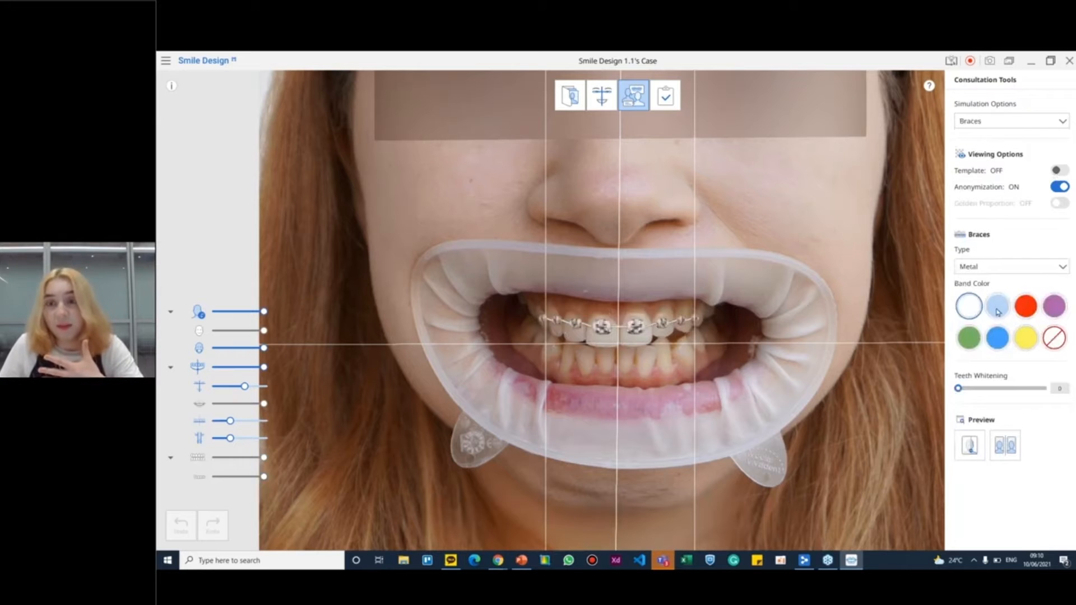
Preview the metal braces without bands and with yellow, blue, red and purple bands, finishing on yellow
click(1016, 268)
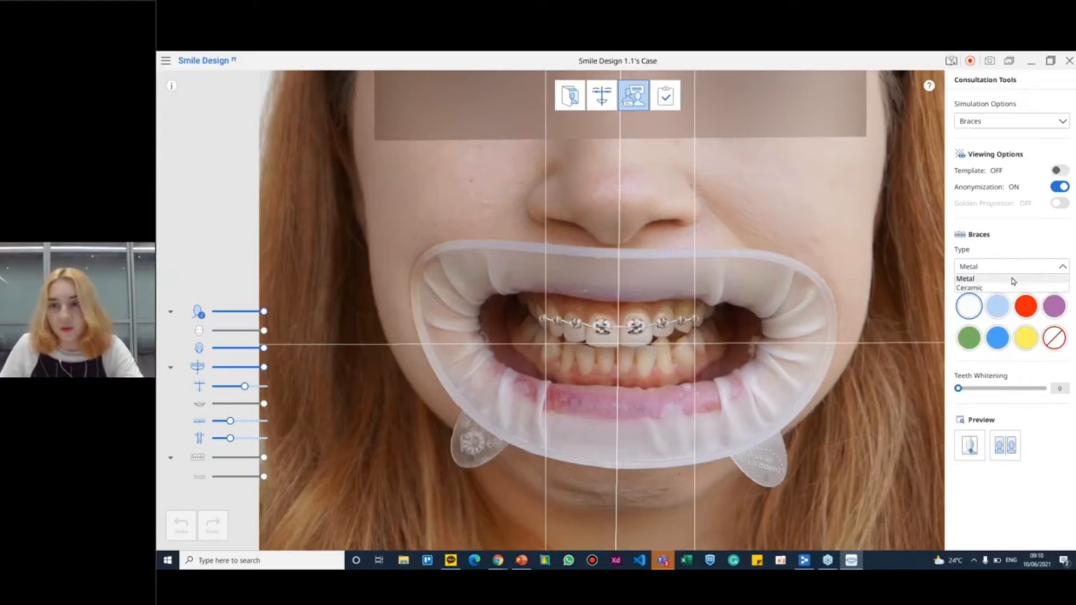
click(1010, 248)
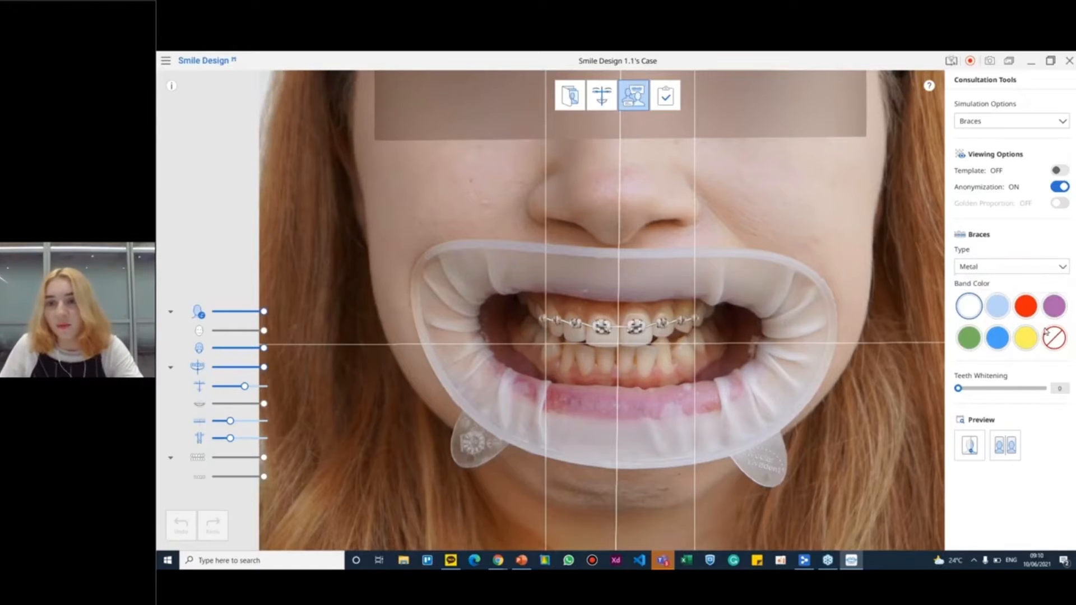
click(1051, 344)
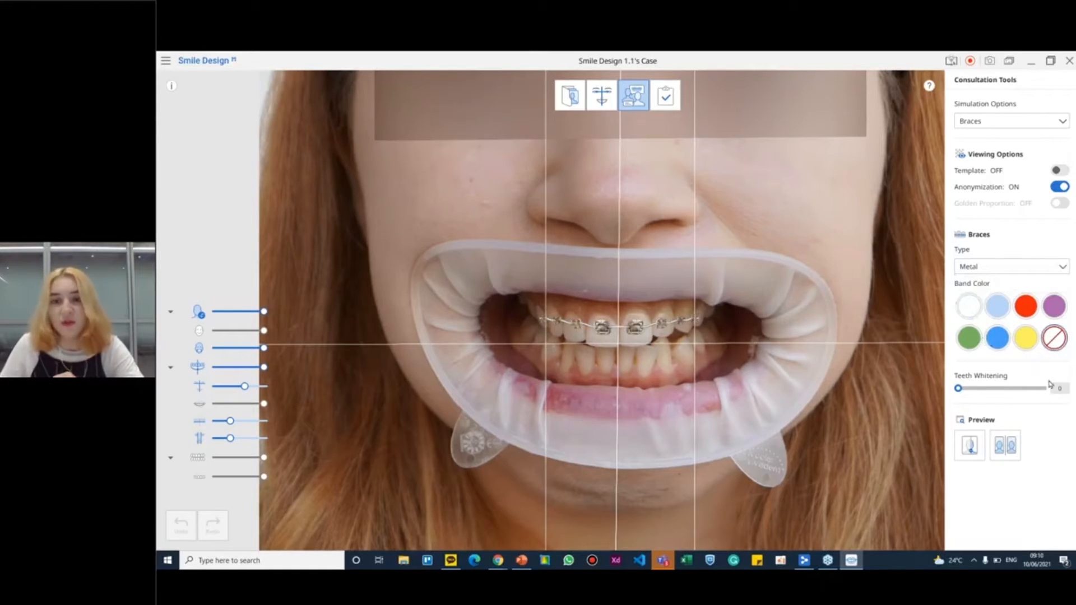
click(1026, 343)
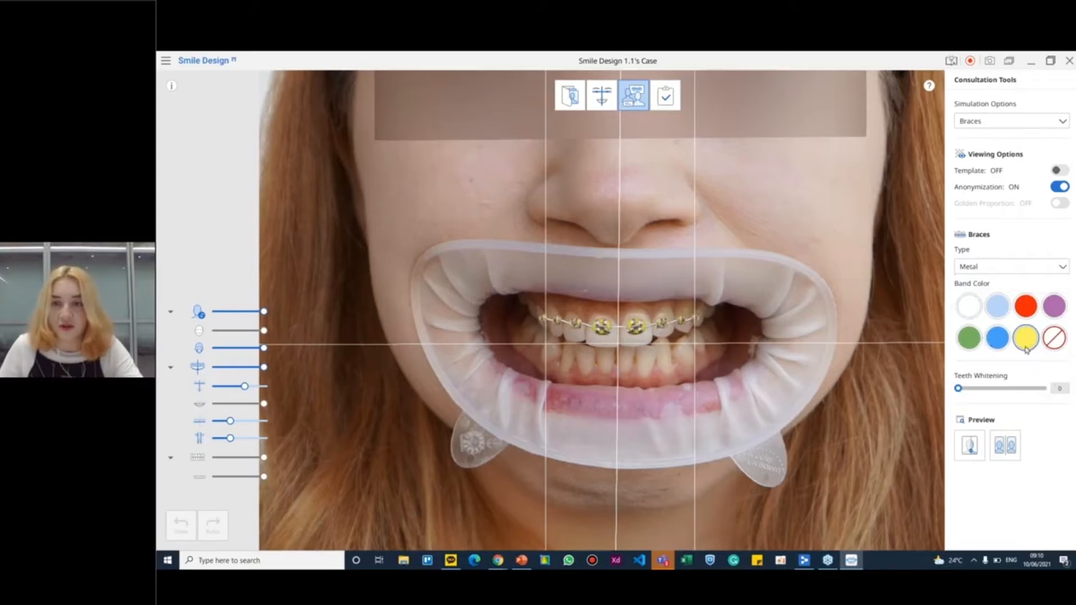
click(998, 340)
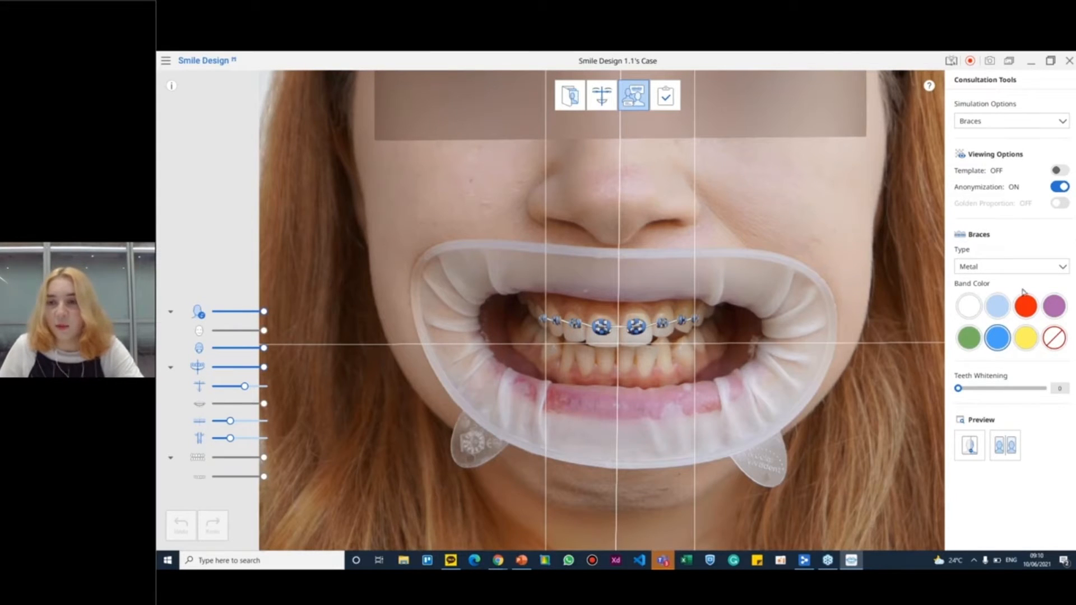
click(1026, 306)
click(1053, 306)
click(1005, 339)
click(1032, 337)
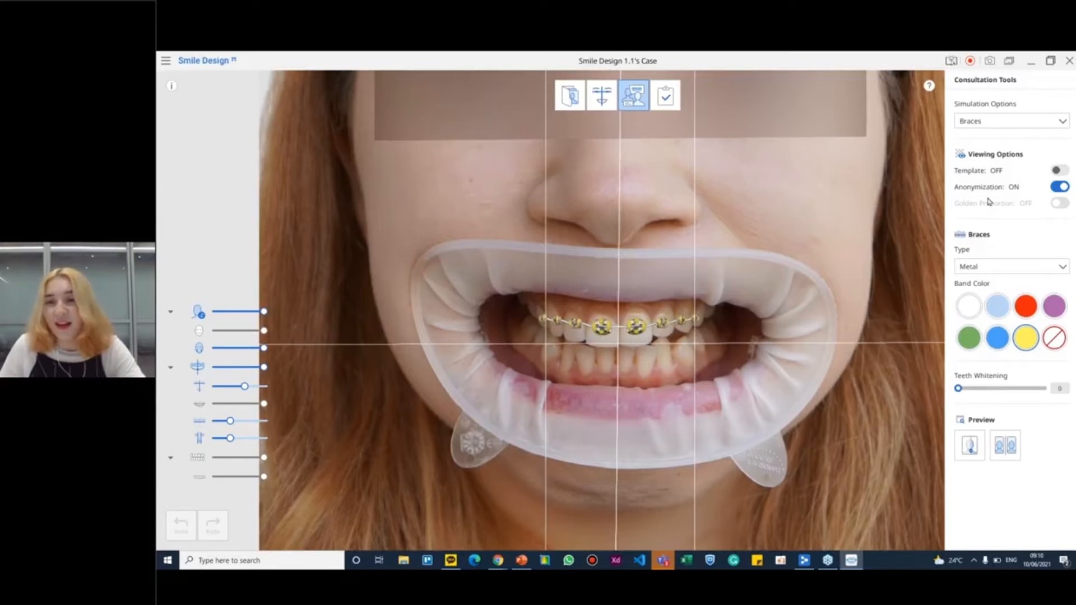
Set the braces type to Ceramic and slightly adjust individual brackets on an upper central tooth and an outermost upper tooth
click(985, 270)
click(979, 287)
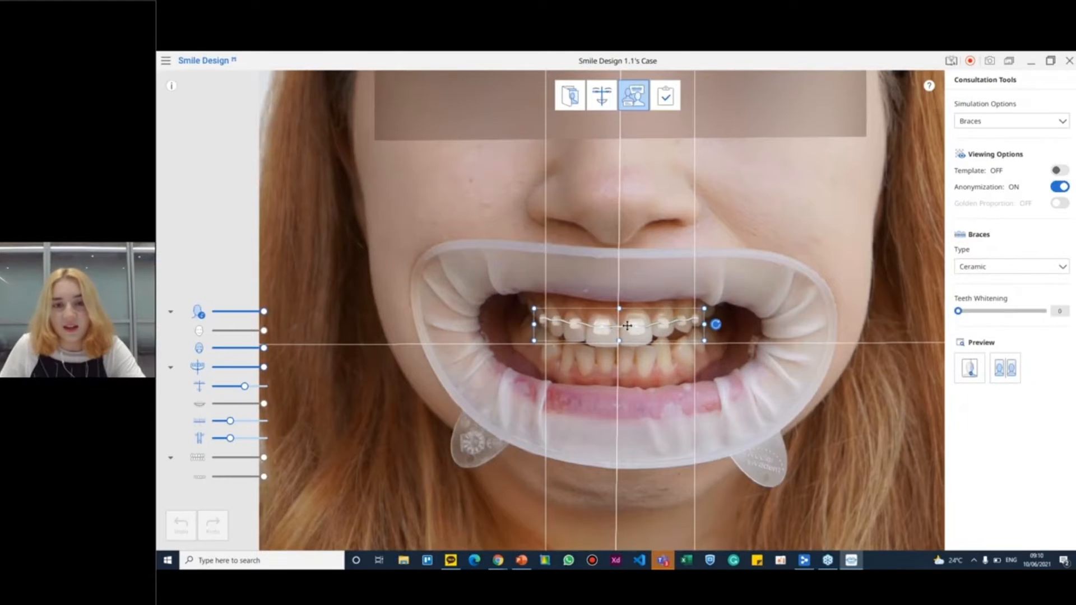
double_click(632, 334)
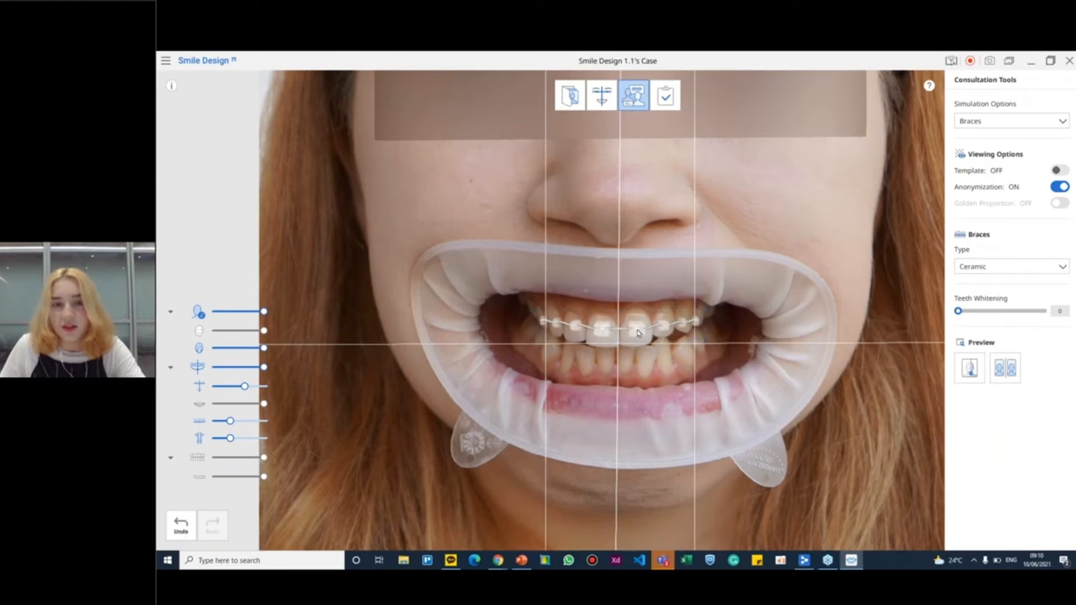
mouse_move(654, 347)
mouse_down()
mouse_move(651, 326)
mouse_move(651, 343)
mouse_up()
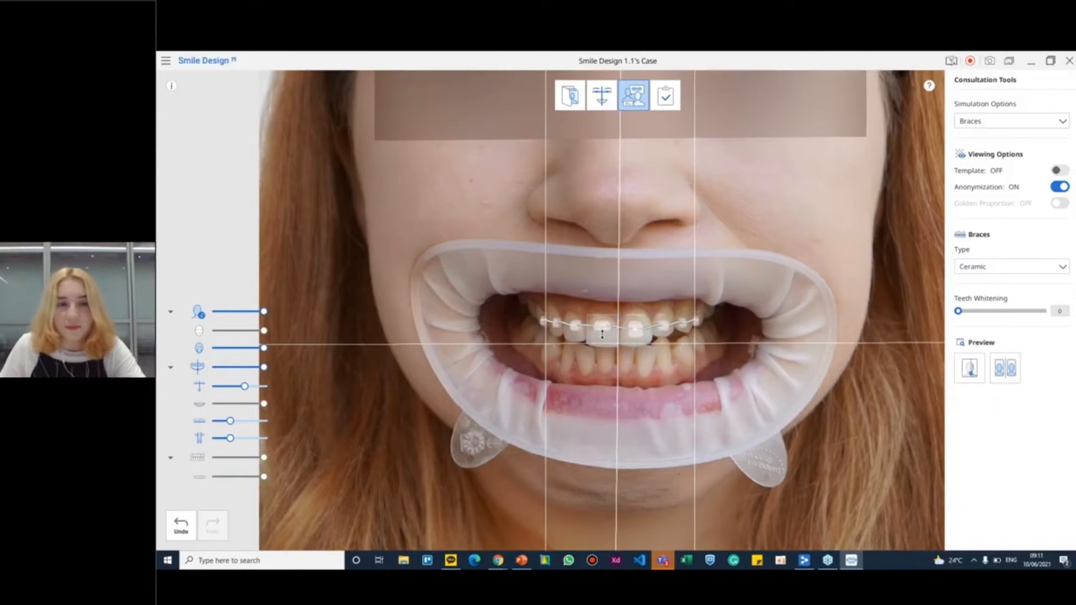
double_click(543, 322)
drag(543, 322, 541, 319)
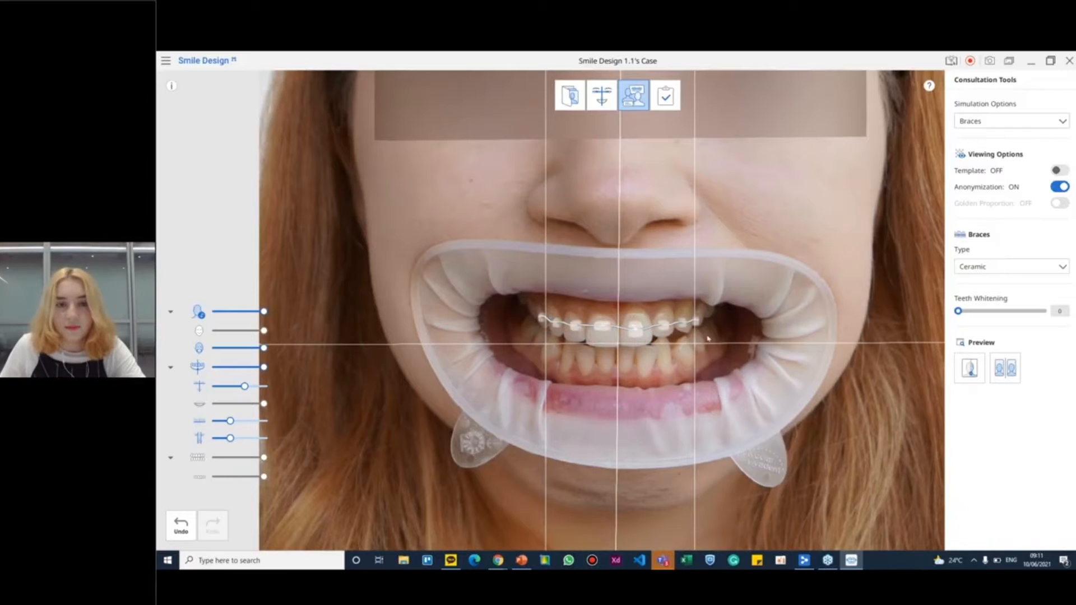
Slightly reposition the outermost upper ceramic bracket and switch the simulation option from braces to Template
drag(696, 321, 700, 320)
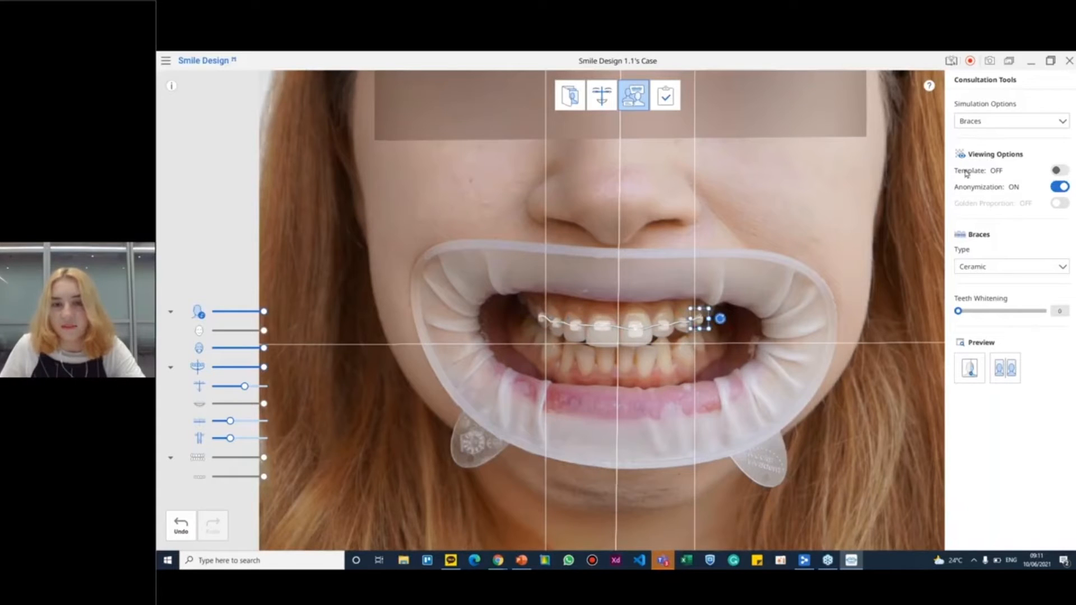
click(862, 310)
click(1023, 122)
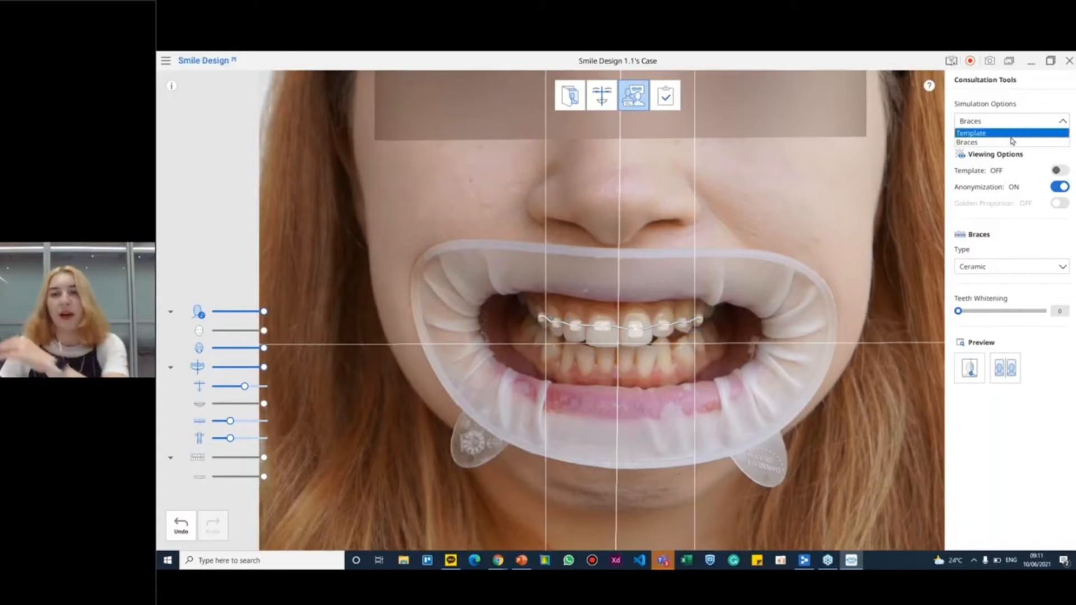
click(1008, 142)
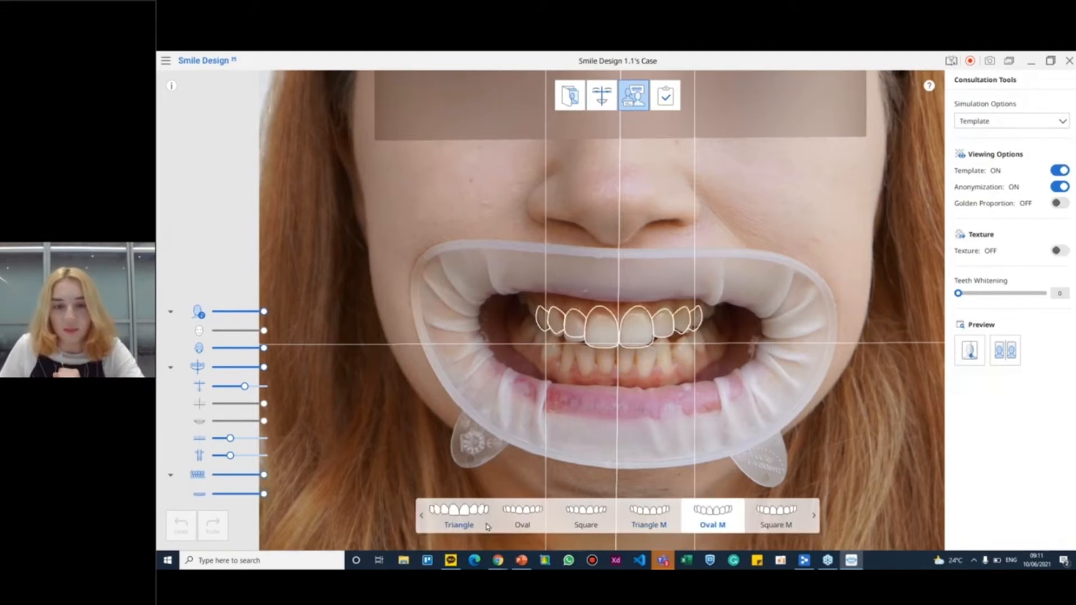
Compare the Triangle, Oval, Square, Triangle M, Oval M and Square M tooth templates on the photo, finishing on Oval M
click(459, 517)
click(526, 521)
click(587, 517)
click(653, 522)
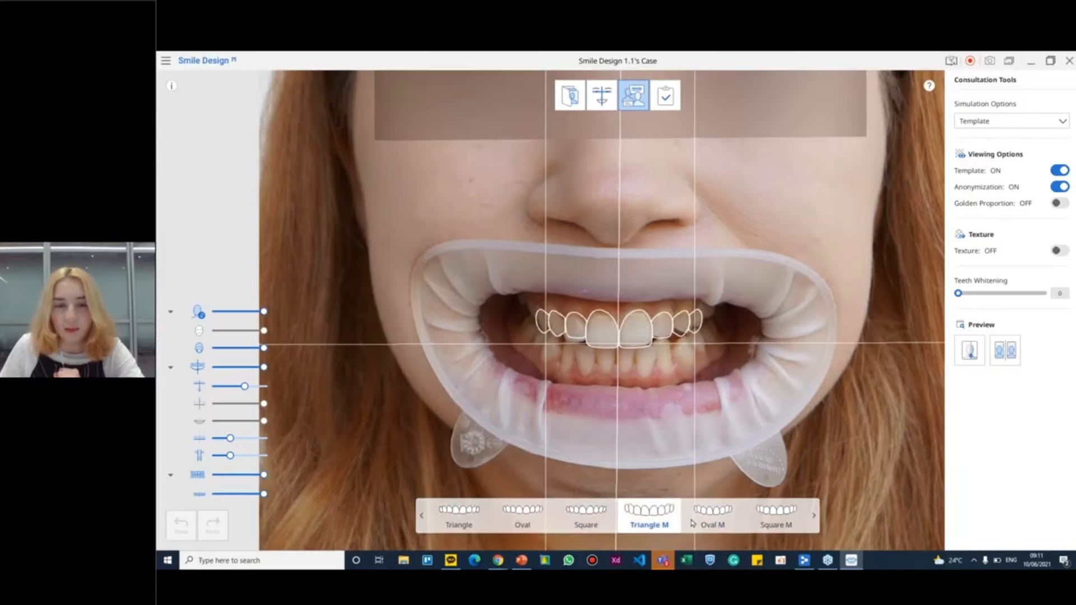
click(712, 517)
click(763, 517)
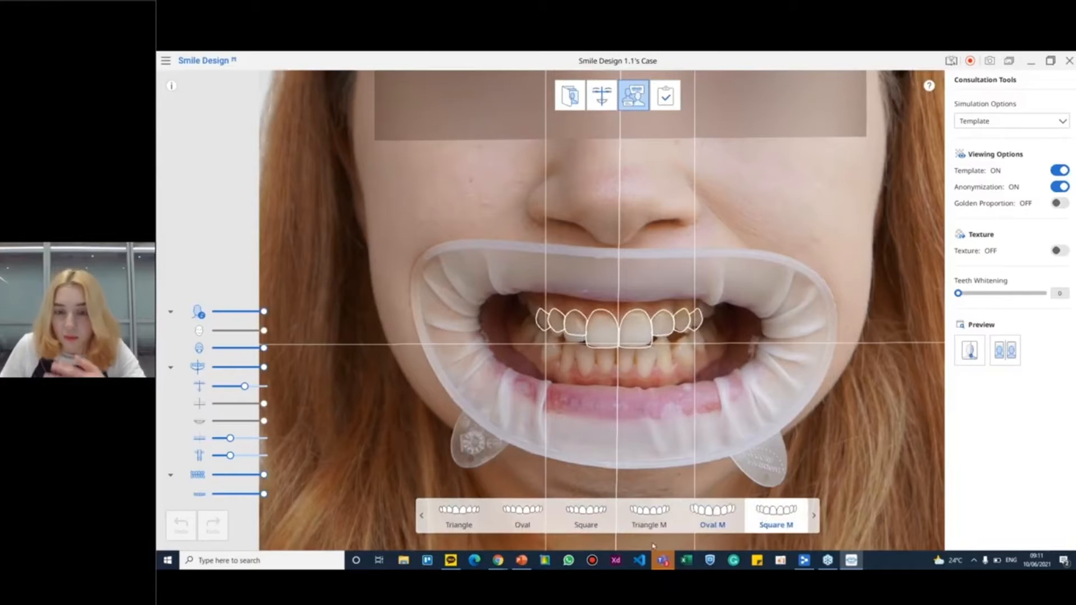
click(655, 525)
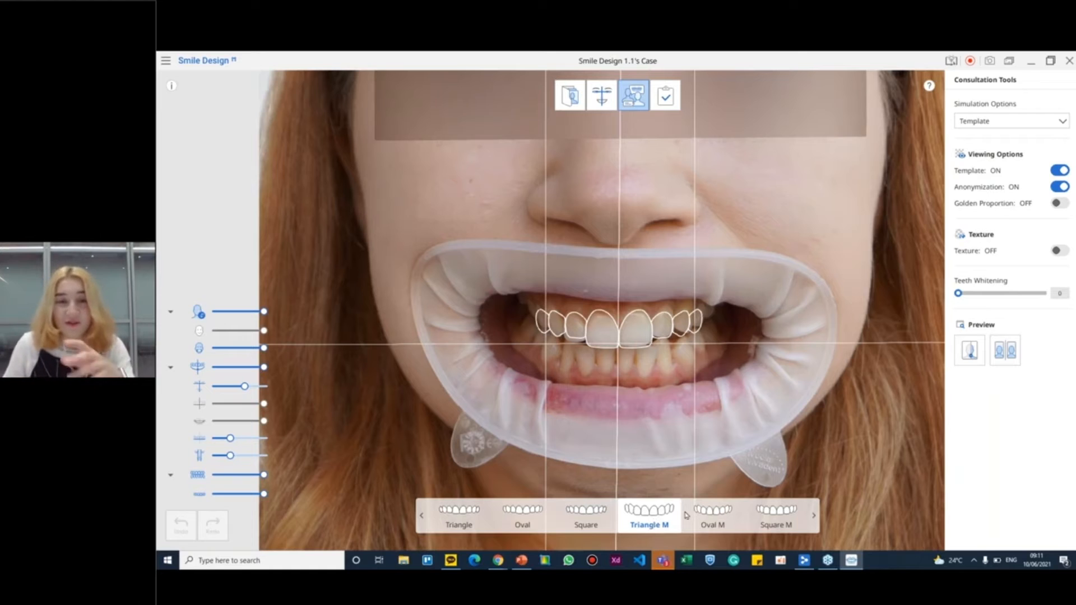
click(724, 528)
click(775, 527)
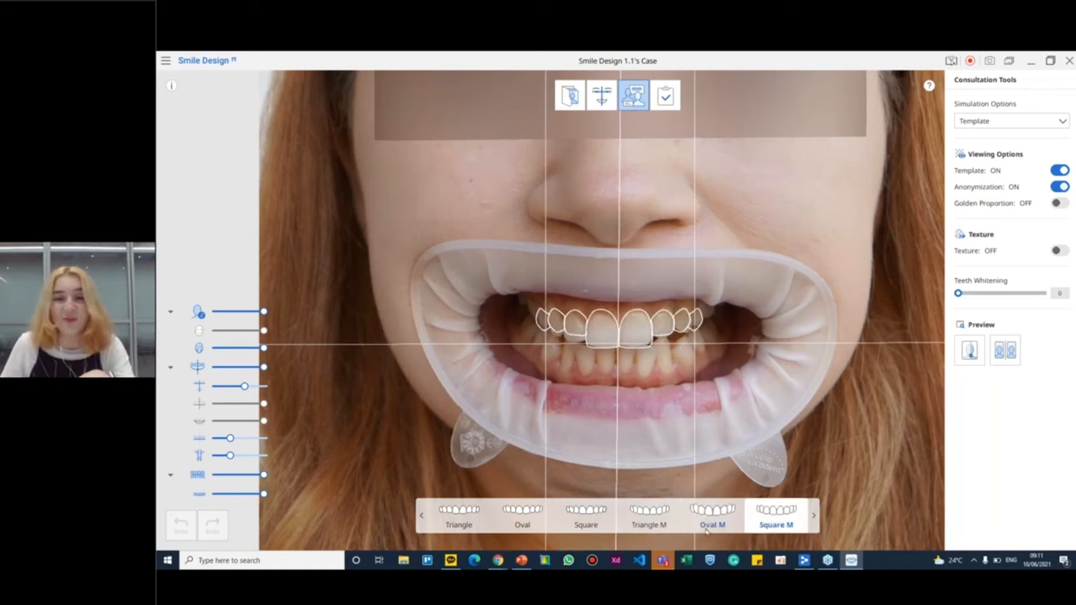
click(707, 524)
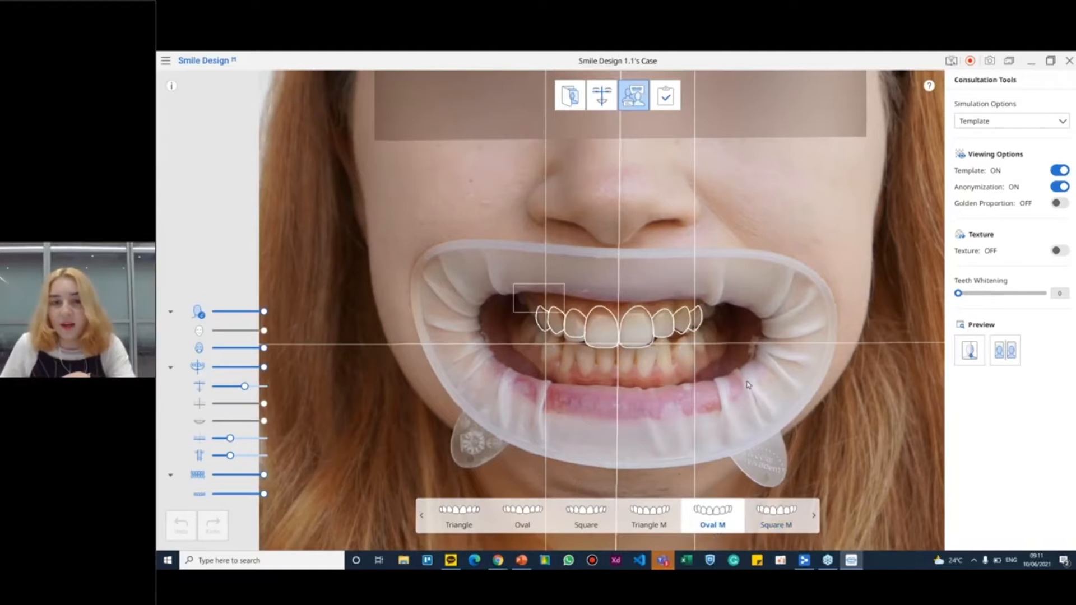
Use the golden proportion guide to slightly widen the whole Oval M template, and hide the guide again
click(1059, 203)
drag(774, 386, 255, 160)
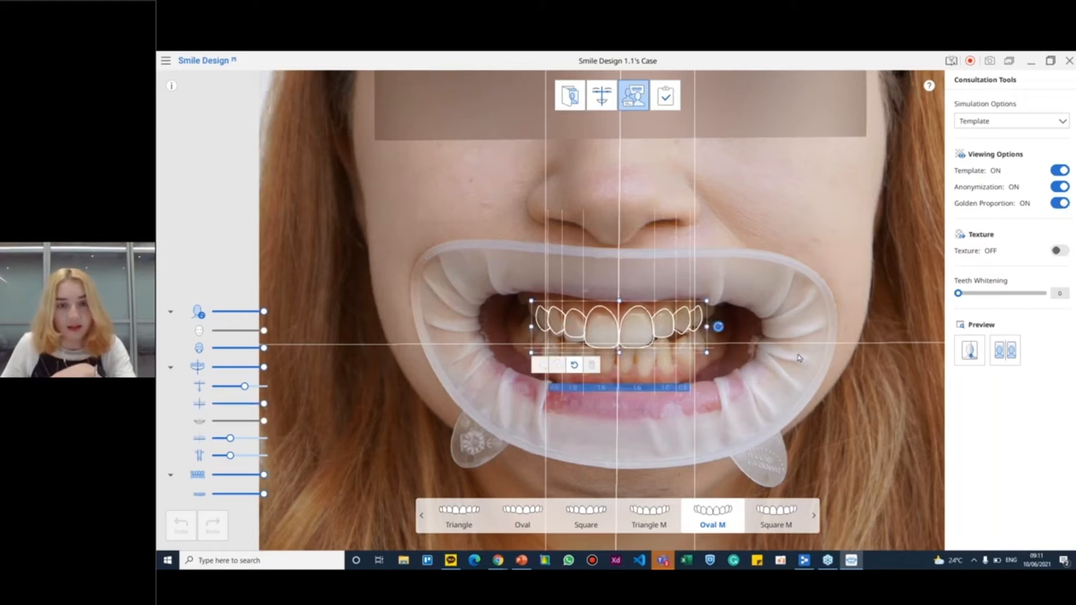
drag(648, 329, 708, 327)
click(868, 356)
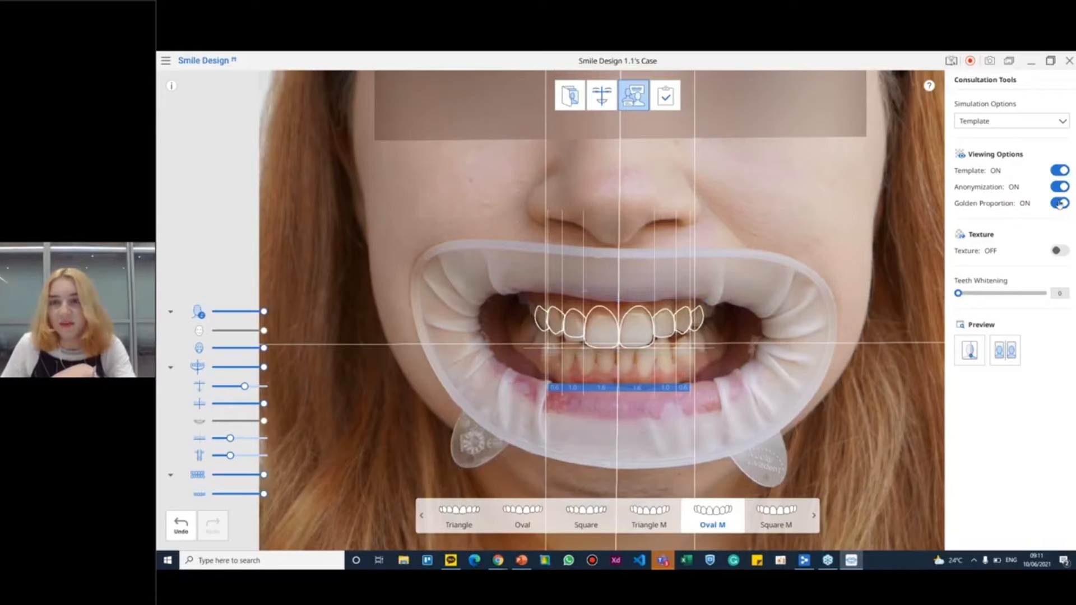
click(1059, 205)
drag(493, 256, 770, 364)
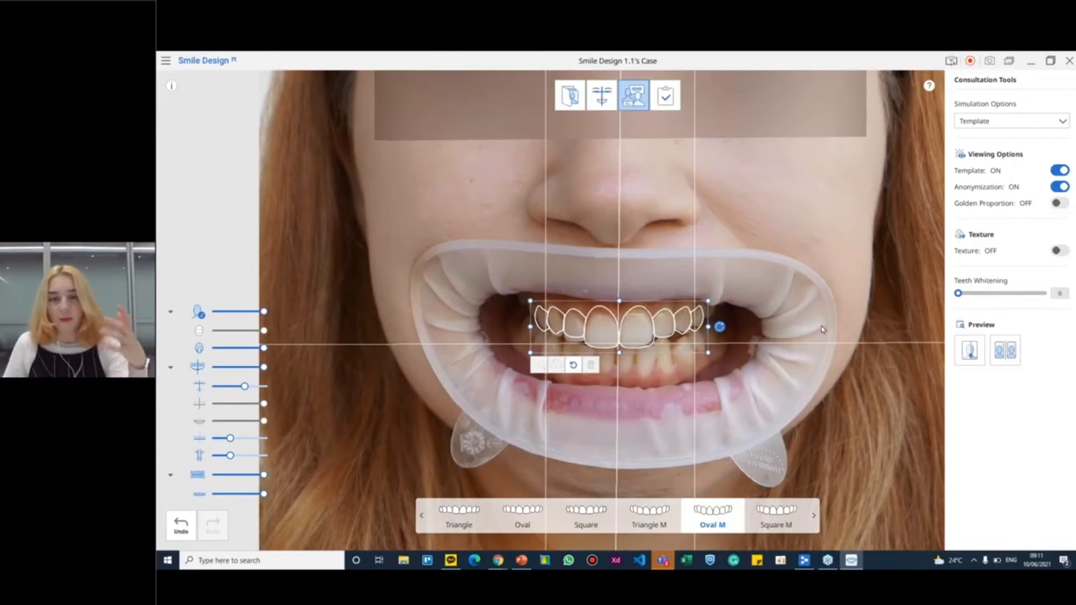
drag(588, 340, 587, 339)
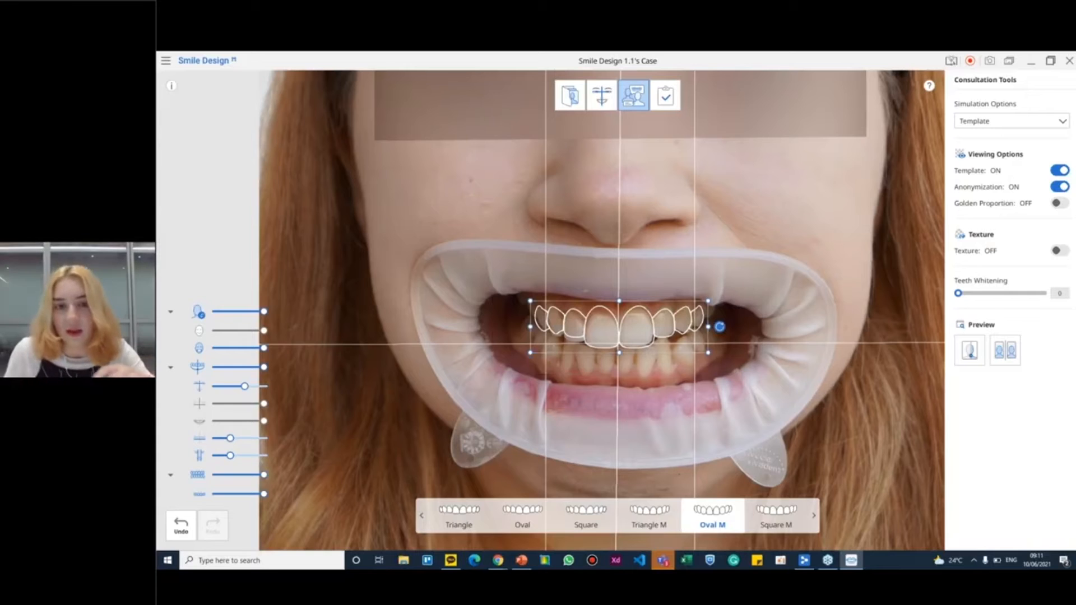
click(571, 416)
Delete the outermost tooth outline on each side of the resized Oval M template
drag(518, 274, 544, 342)
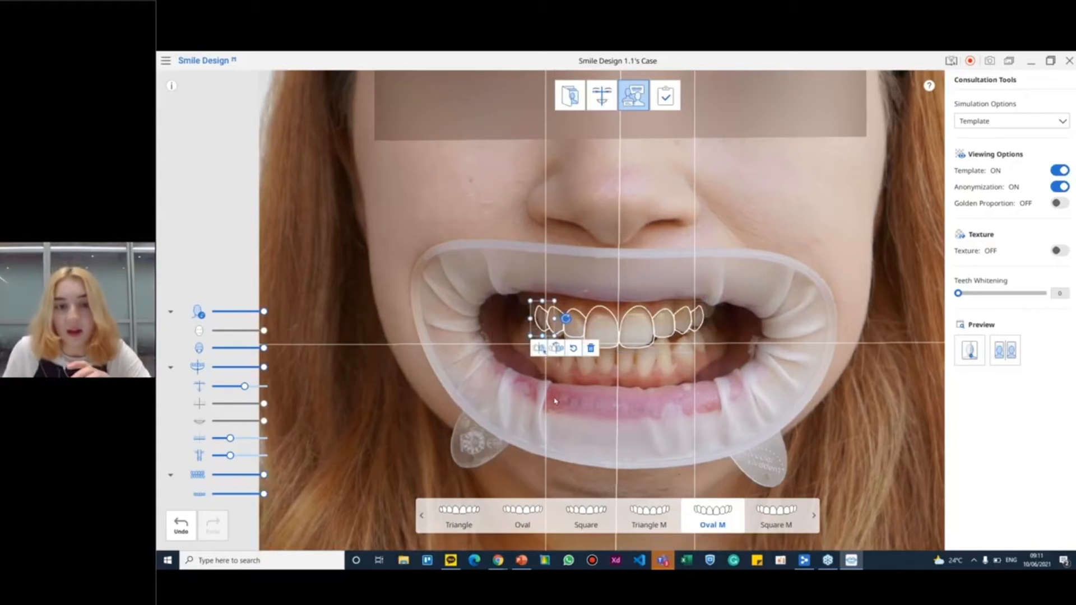
click(594, 351)
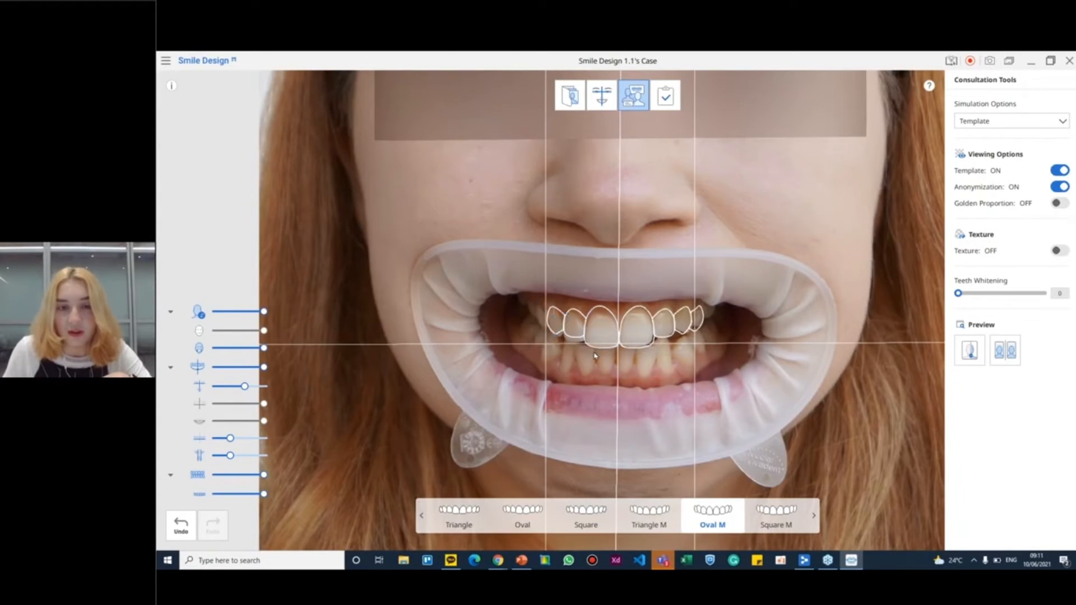
click(710, 326)
click(743, 351)
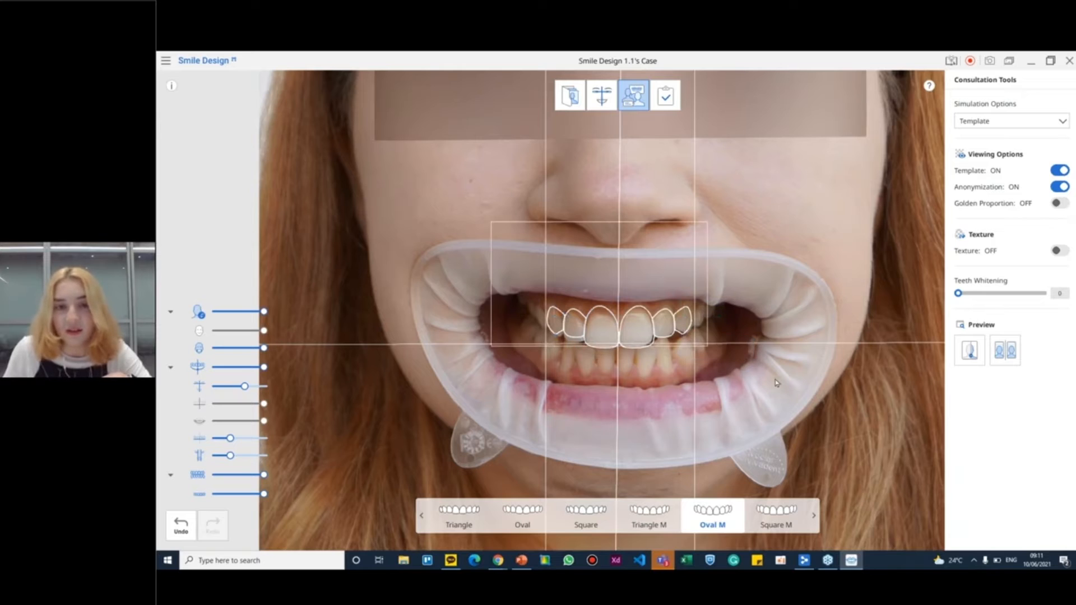
drag(777, 384, 780, 386)
click(737, 443)
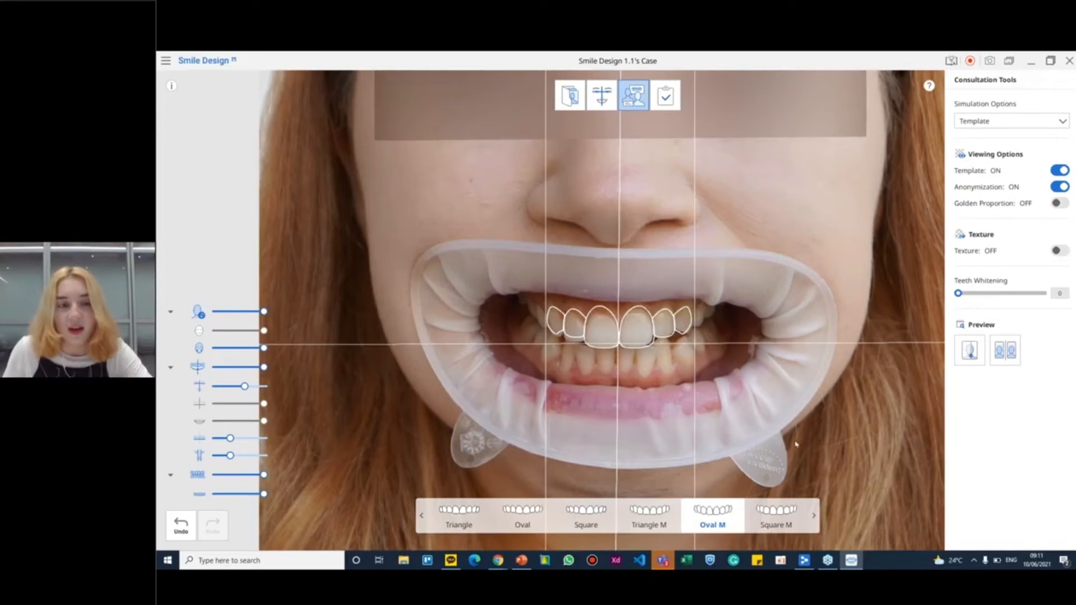
Restore the Oval M template to its basic version, discarding all edits
mouse_move(712, 519)
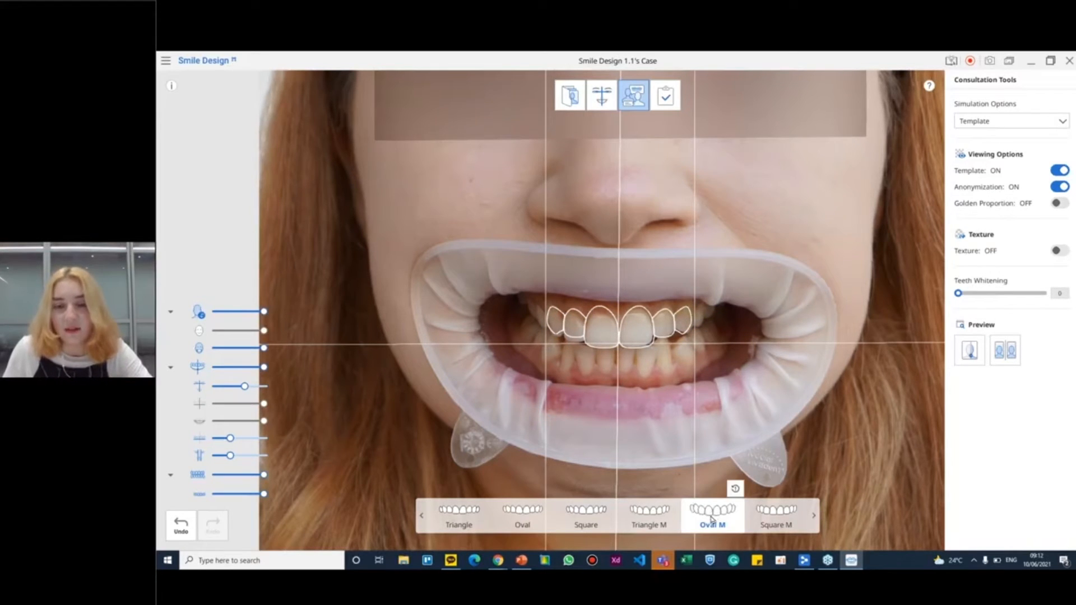
click(736, 489)
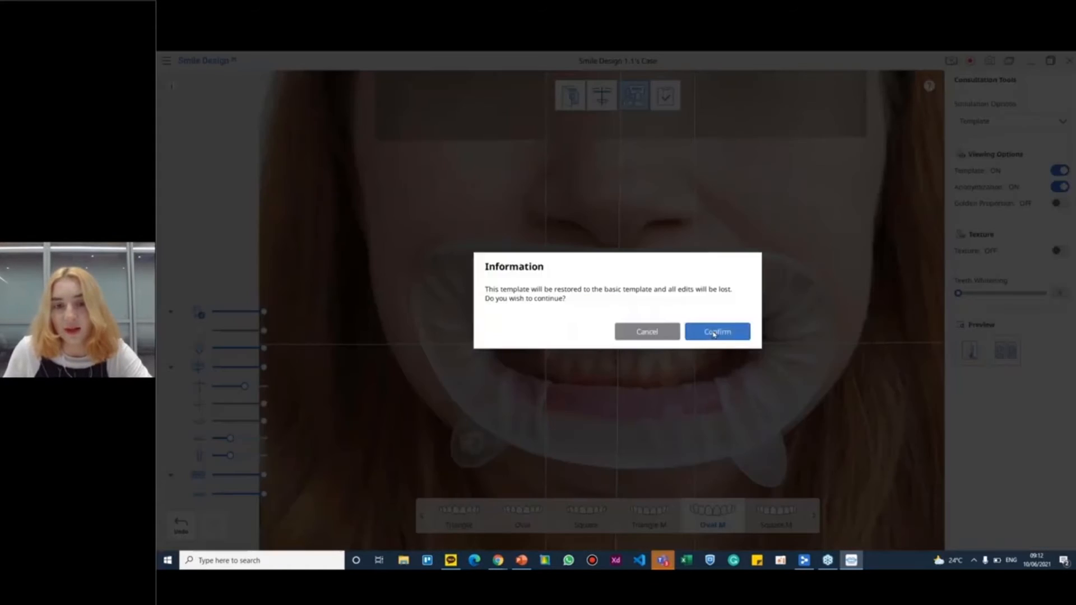
click(716, 331)
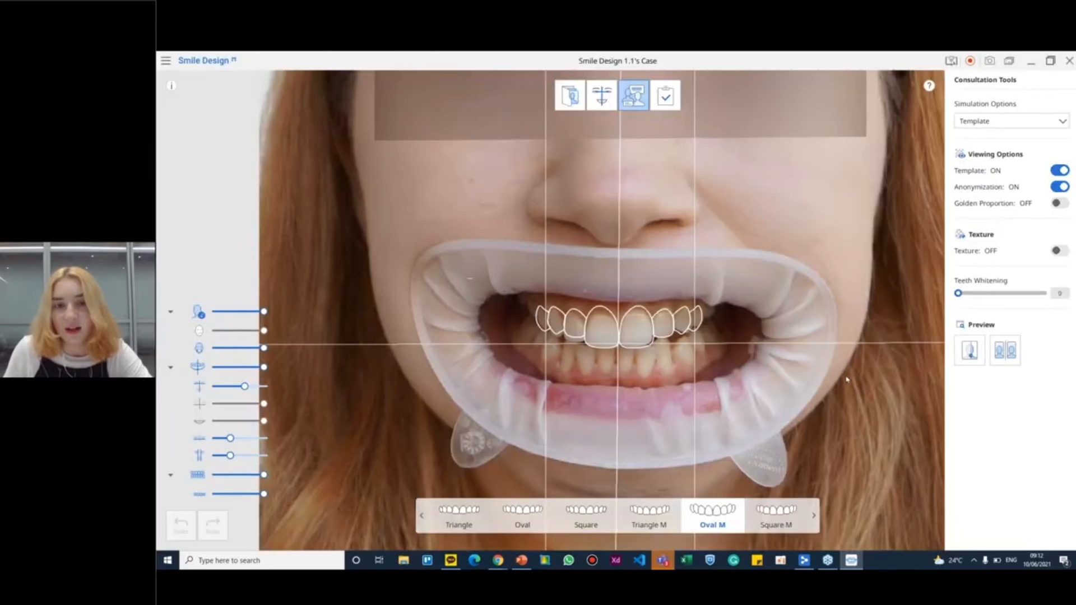
Delete the outermost tooth outlines at both ends of the restored Oval M template
click(695, 319)
click(744, 349)
click(544, 321)
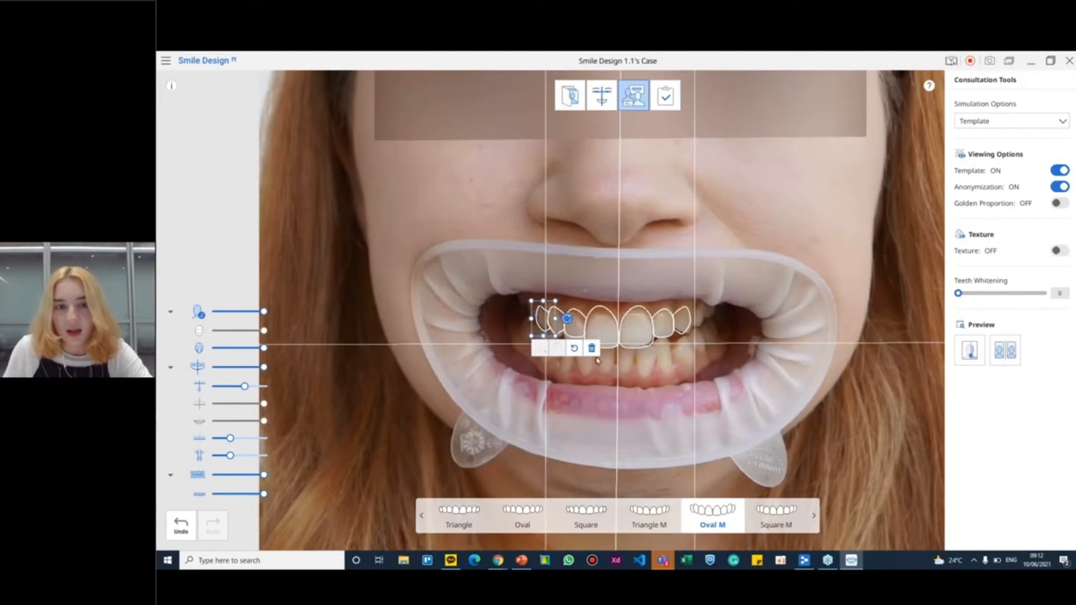
click(591, 349)
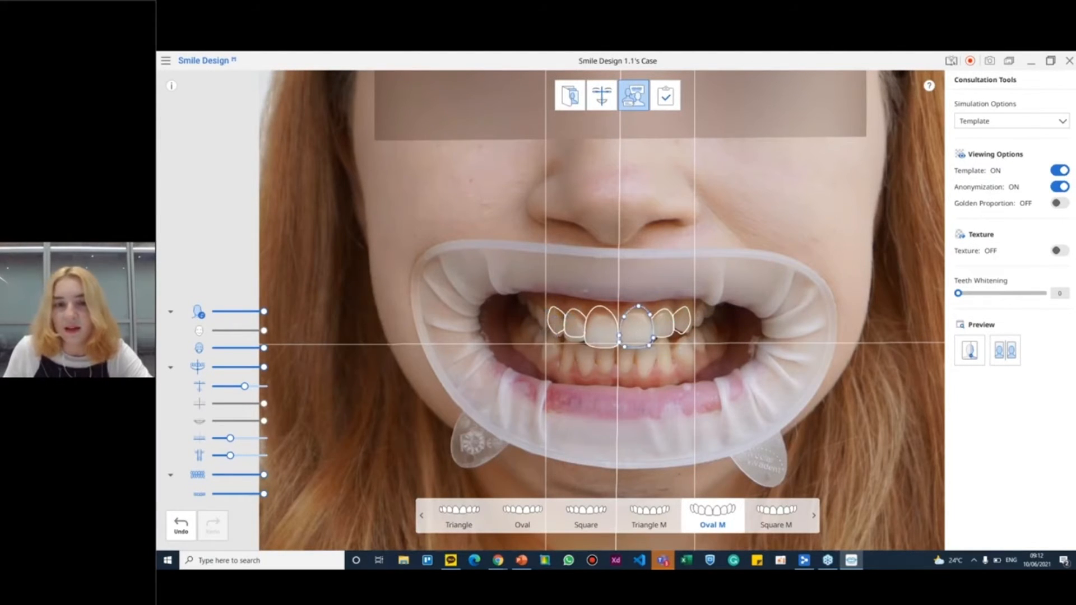
Raise the upper curve of the central incisor outline on the photo's left side and mirror its shape onto the other central incisor
scroll(667, 329, up, 5)
scroll(667, 329, up, 1)
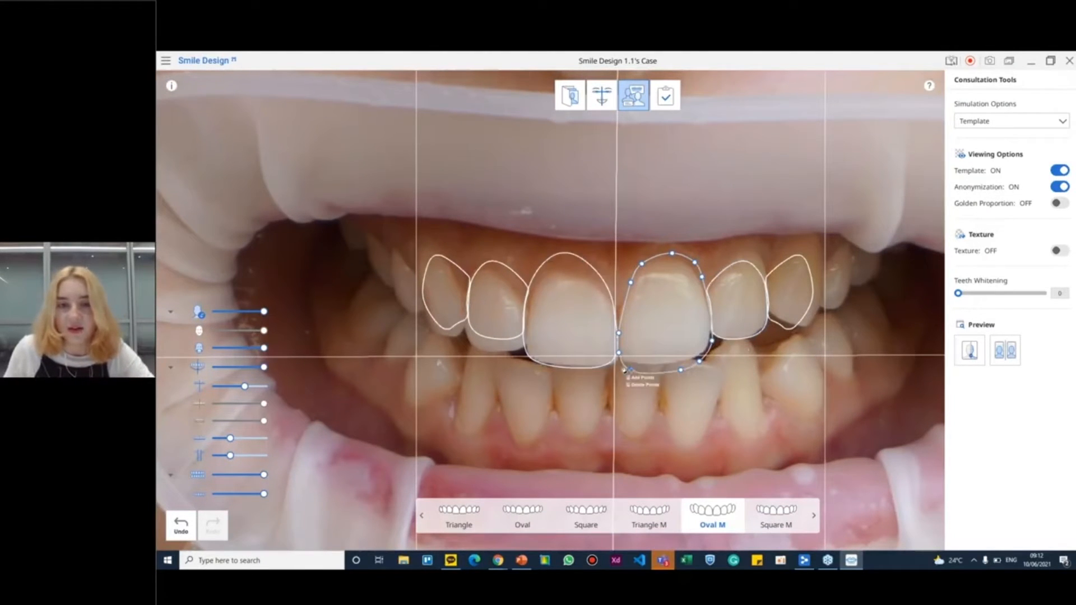
click(669, 411)
click(571, 304)
right_click(562, 259)
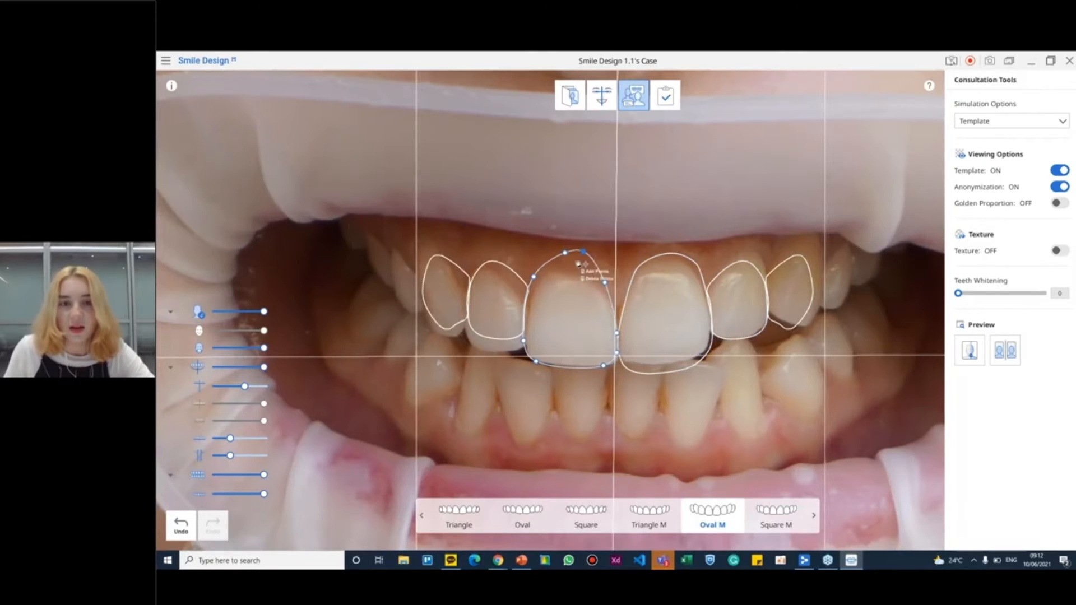
click(567, 328)
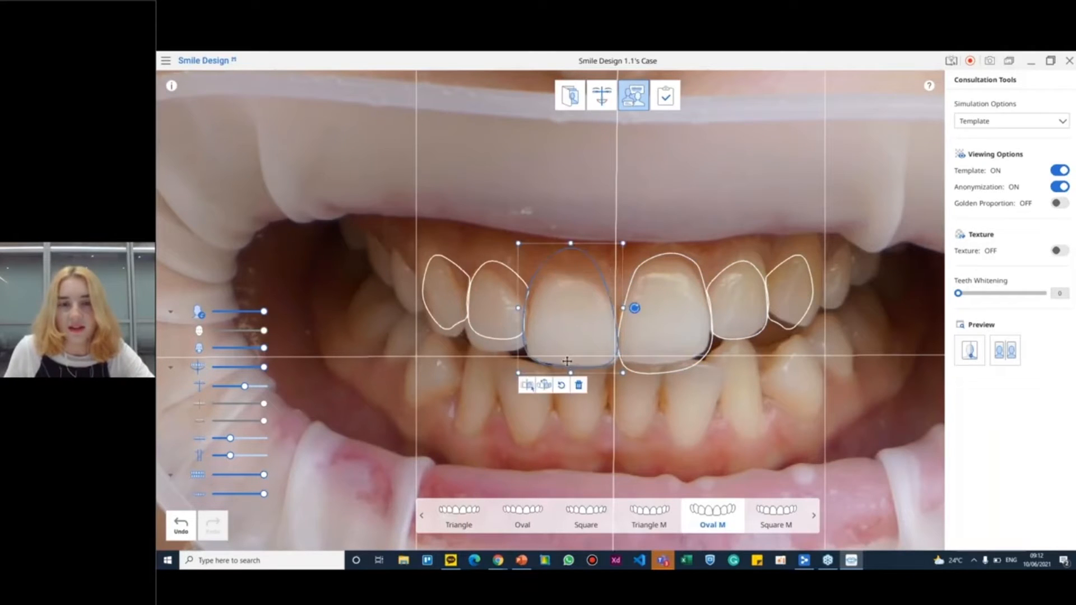
click(543, 387)
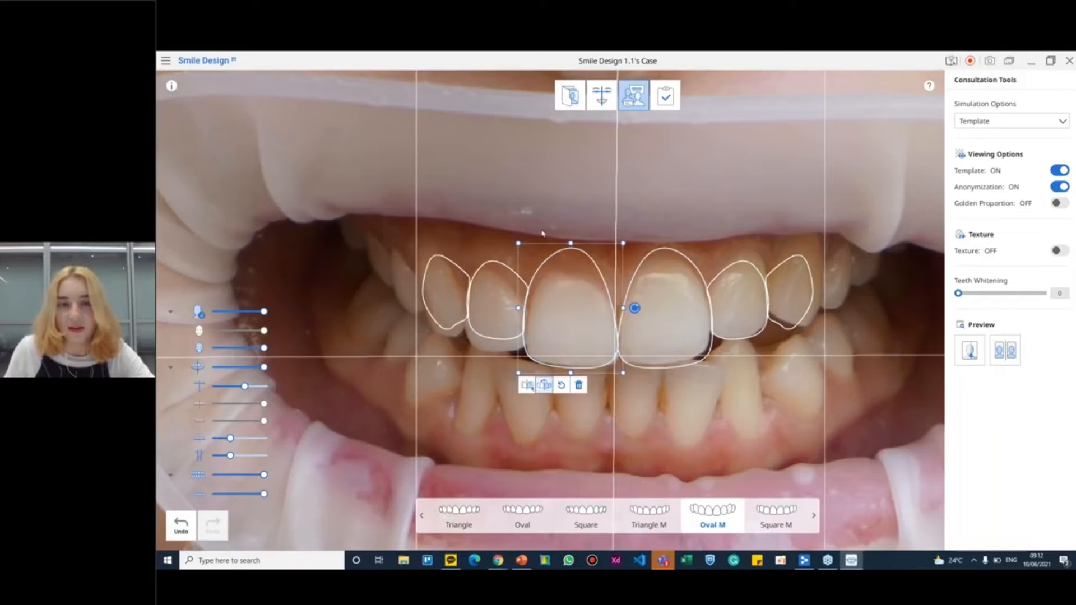
Lengthen the lateral incisor and canine outlines on the photo's left side with symmetric editing applied to the opposite teeth
drag(395, 235, 514, 379)
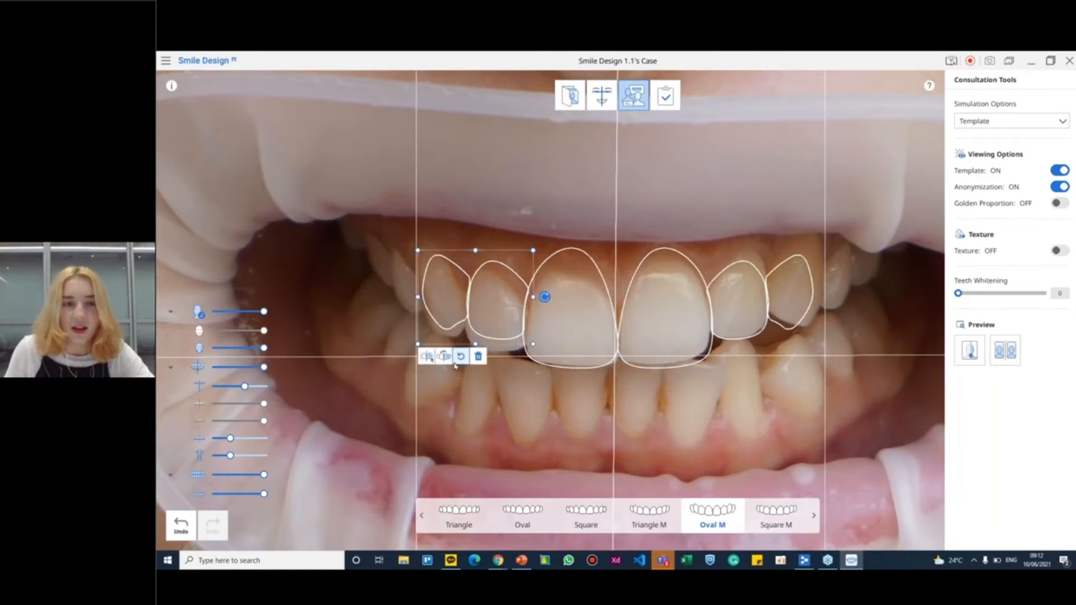
click(427, 356)
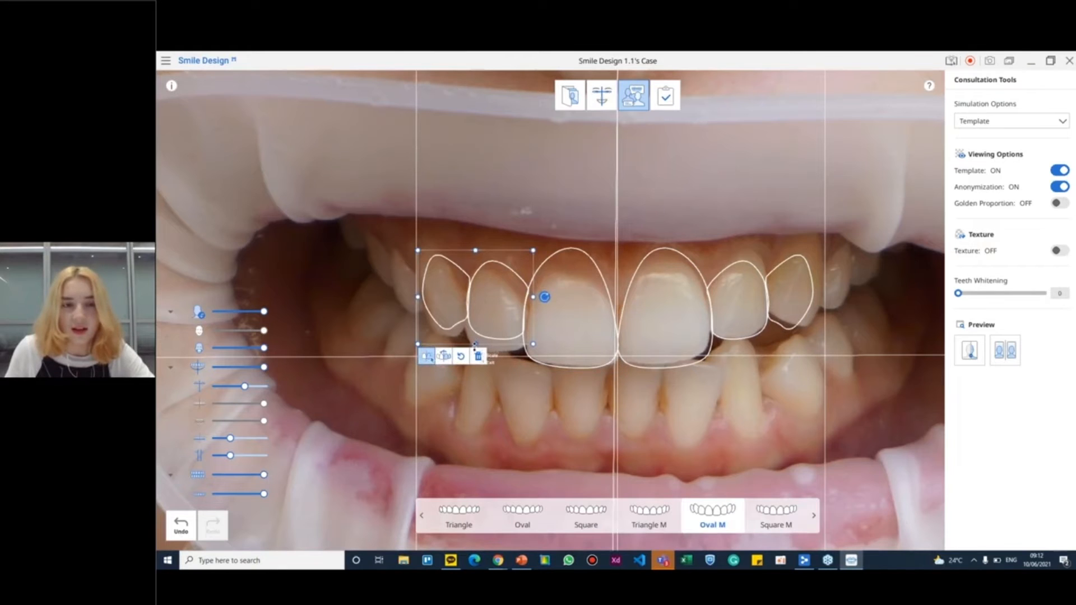
click(432, 373)
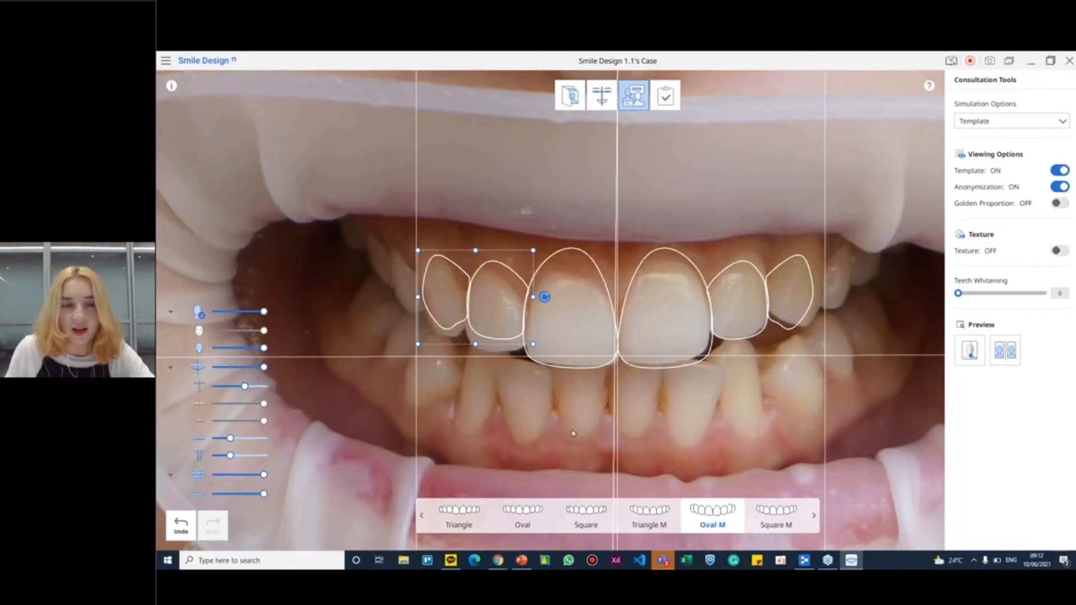
drag(366, 227, 513, 390)
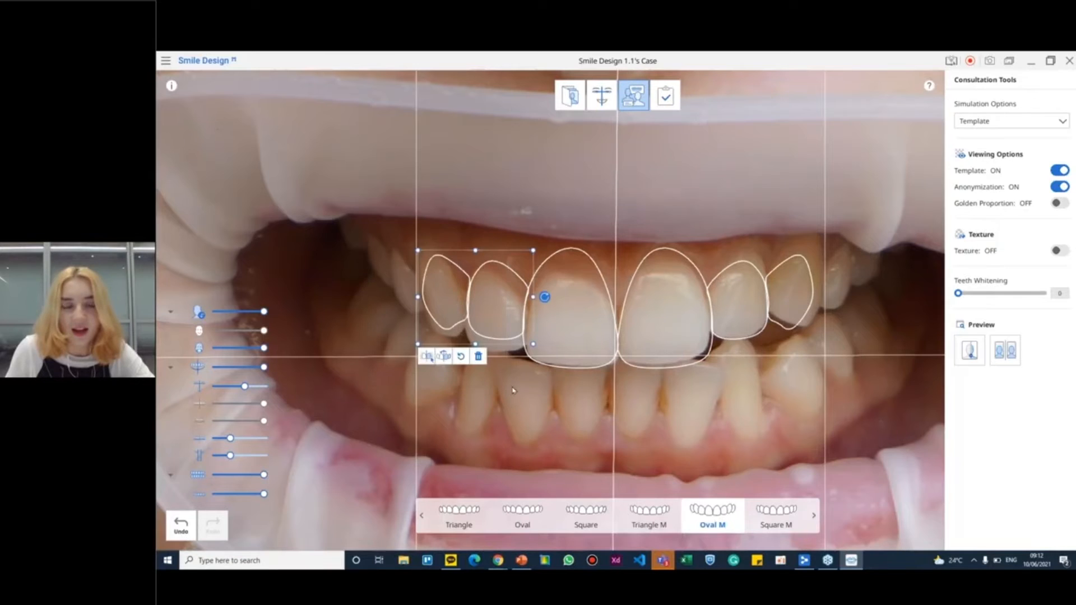
click(425, 359)
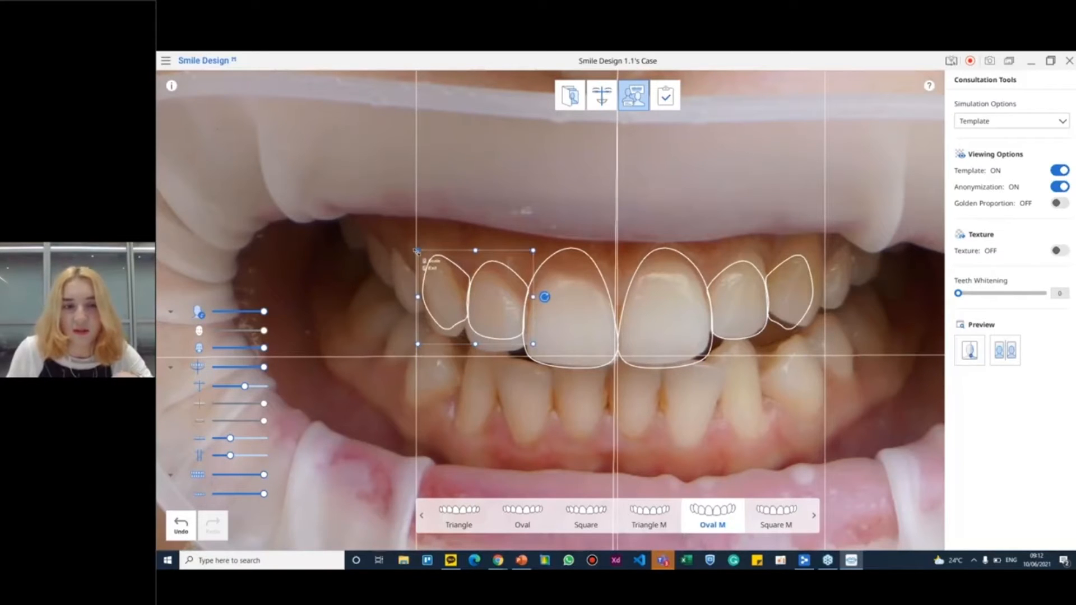
drag(418, 251, 418, 219)
drag(457, 286, 470, 314)
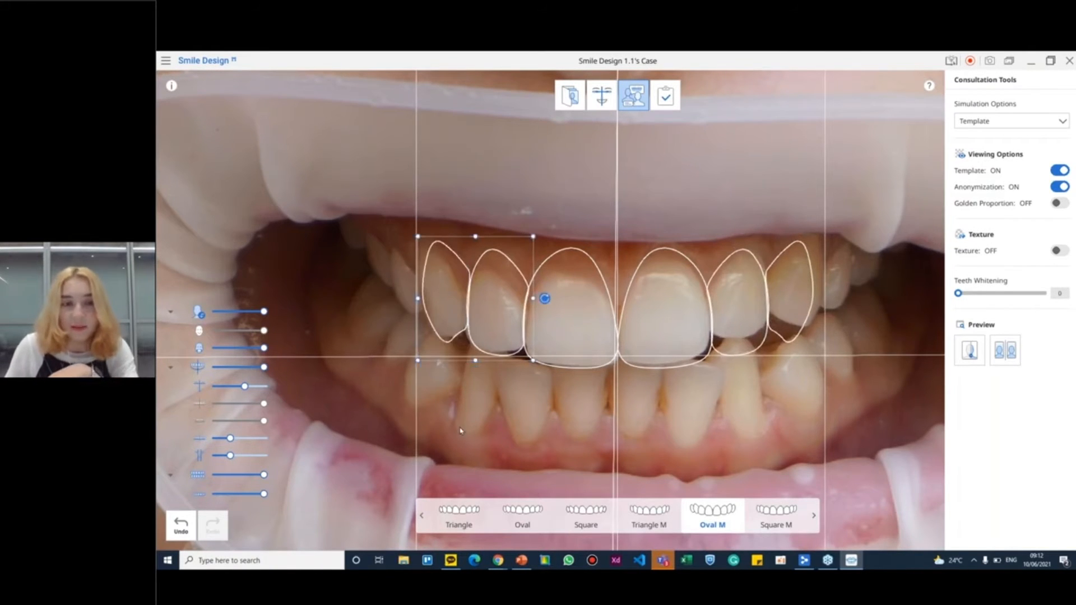
Stretch both canine outlines upward with symmetric editing turned on
click(435, 281)
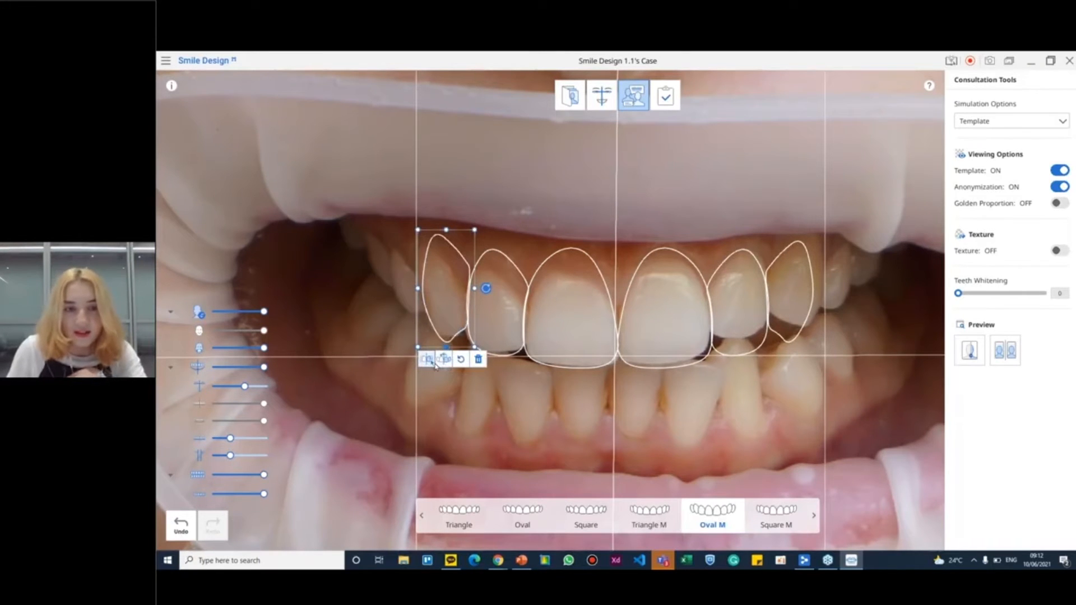
click(444, 362)
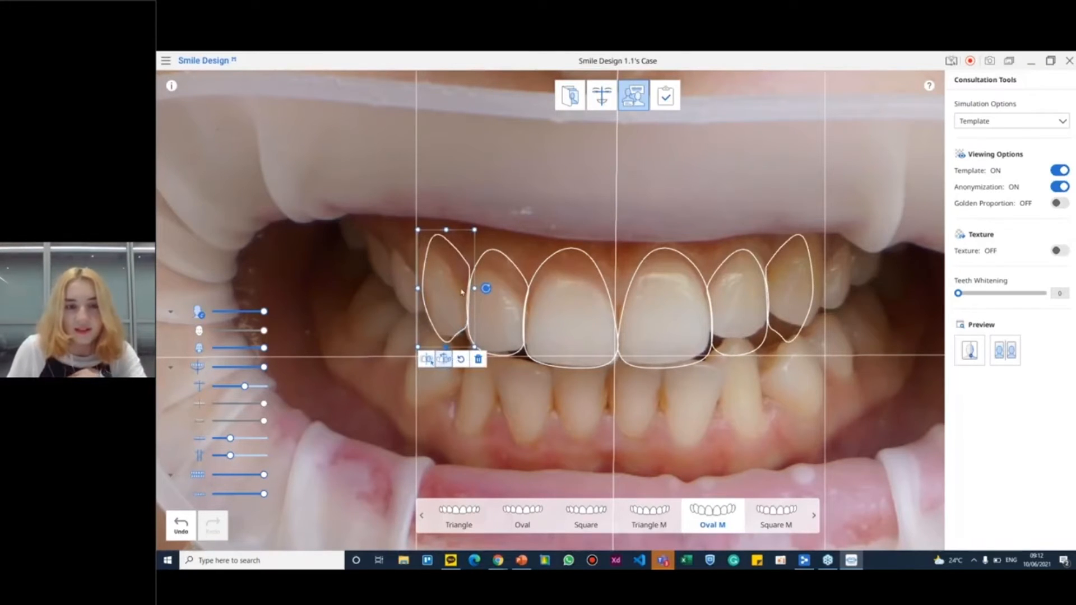
drag(447, 230, 447, 206)
Turn off symmetric editing, lower the top of the canine outline on the photo's left side and mirror its shape onto the opposite canine
click(445, 363)
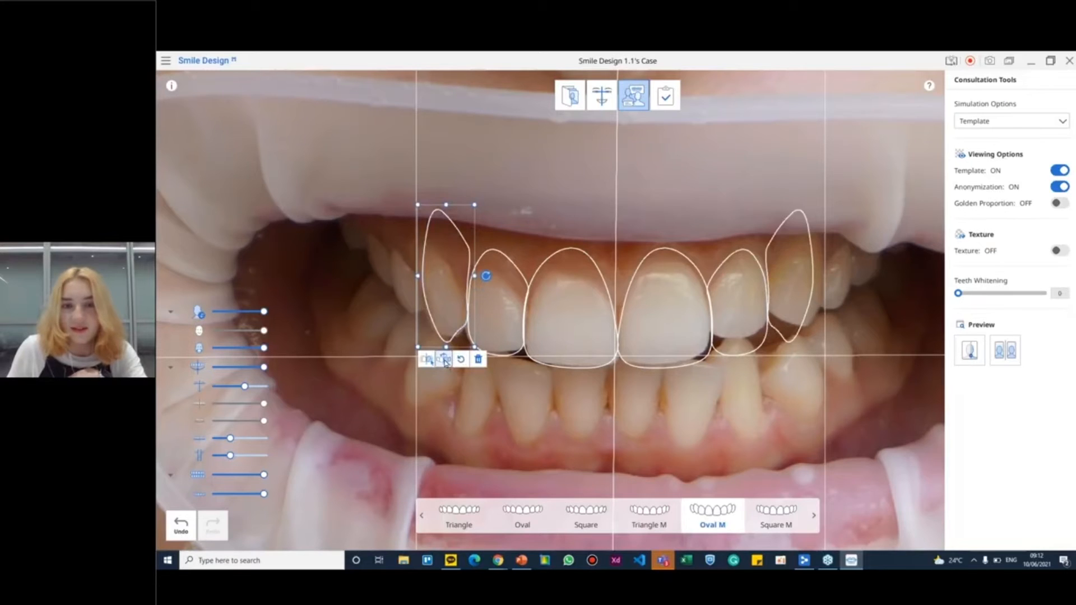
click(444, 362)
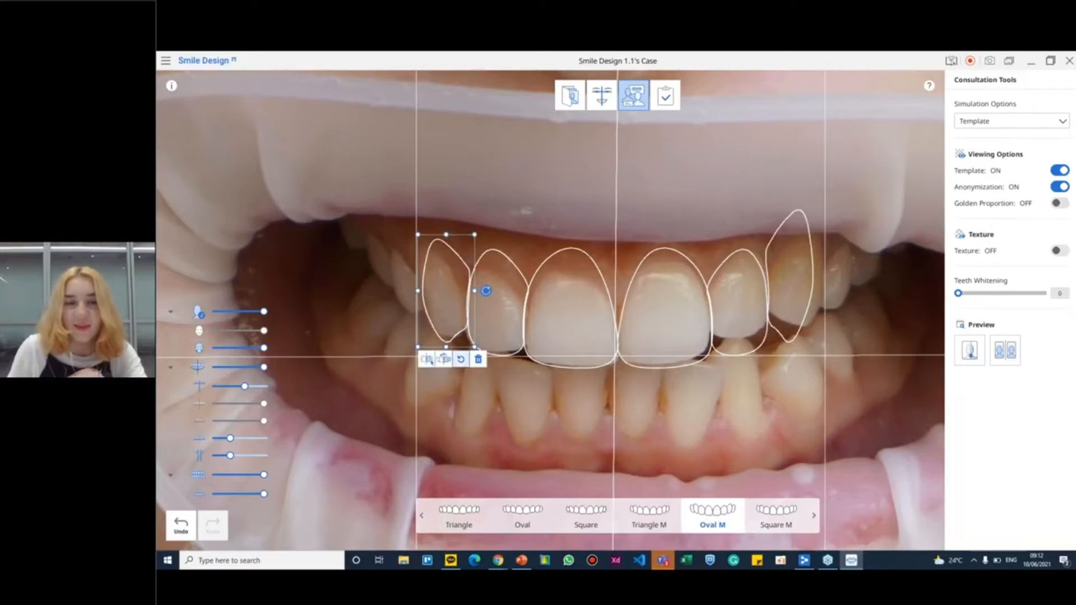
click(444, 362)
click(896, 427)
drag(896, 428, 335, 128)
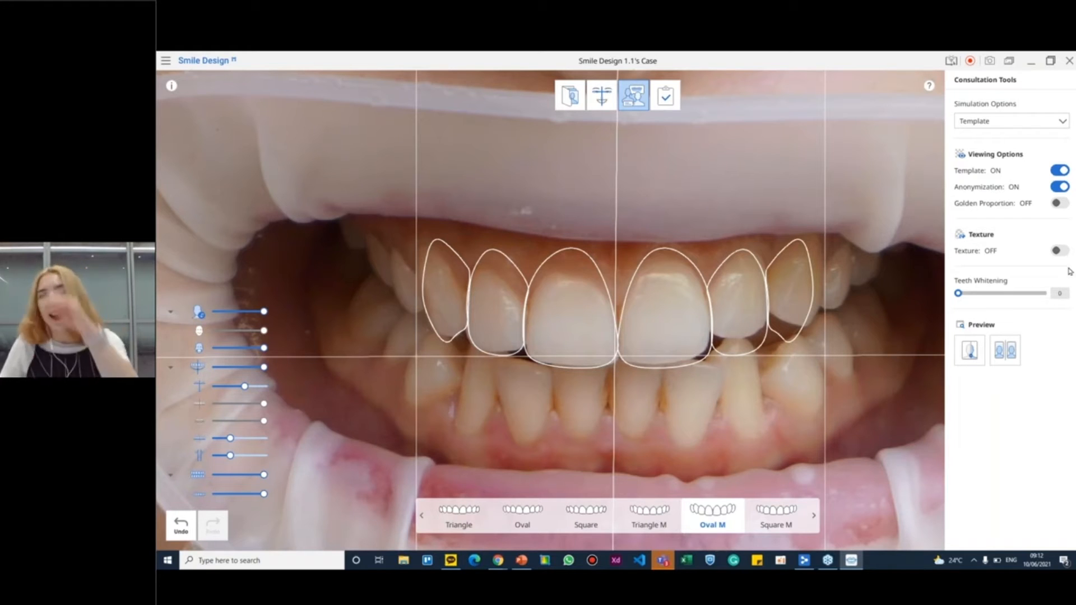
Turn on the Default texture and set the template color to saturation 36, highlights 41 and brightness 36
click(1058, 252)
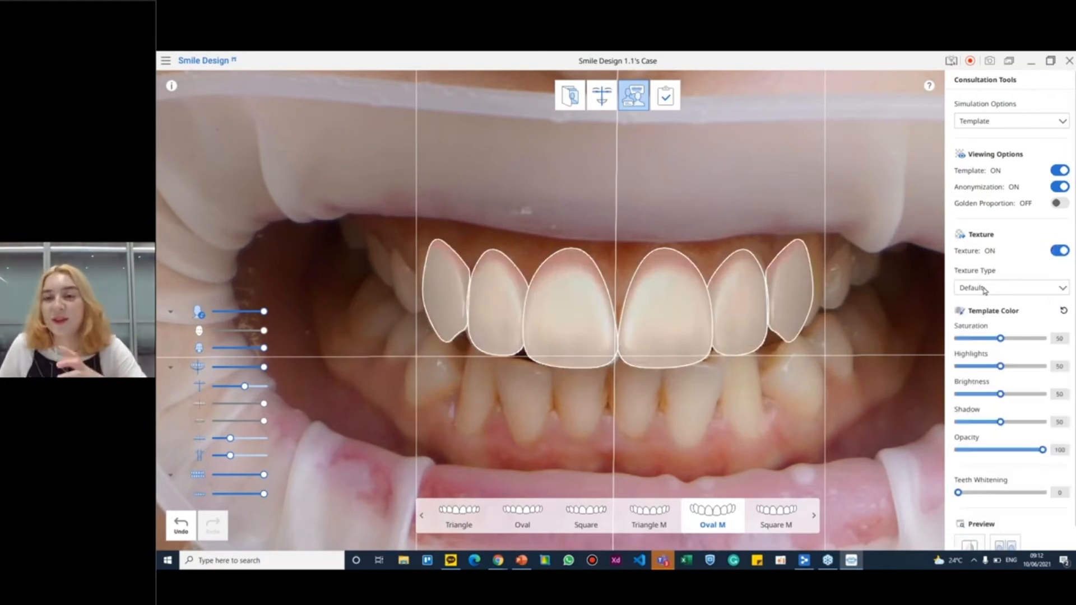
click(985, 290)
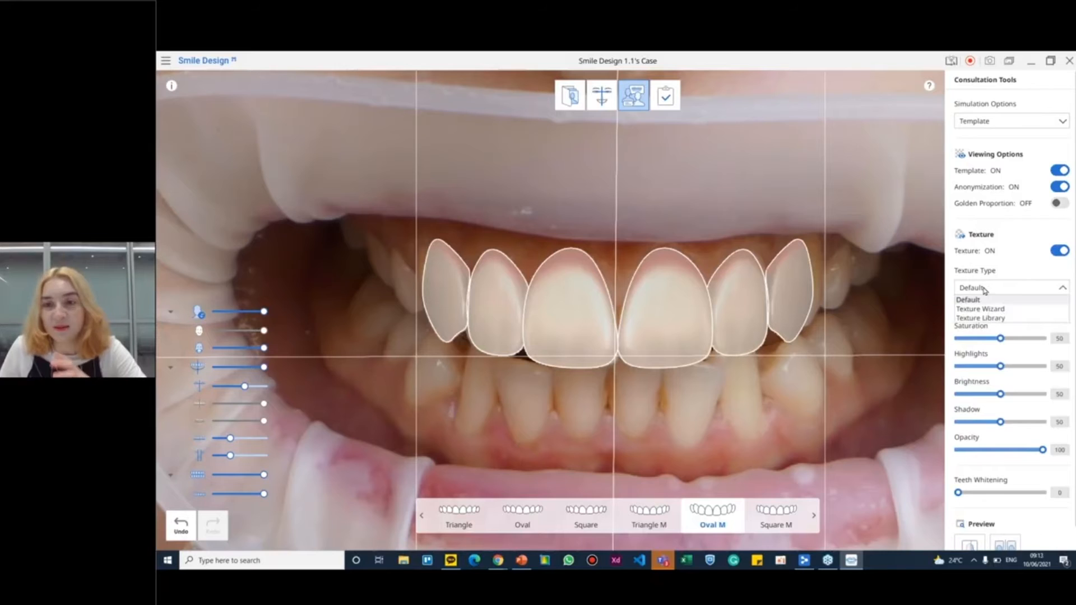
click(1016, 285)
drag(1001, 339, 988, 395)
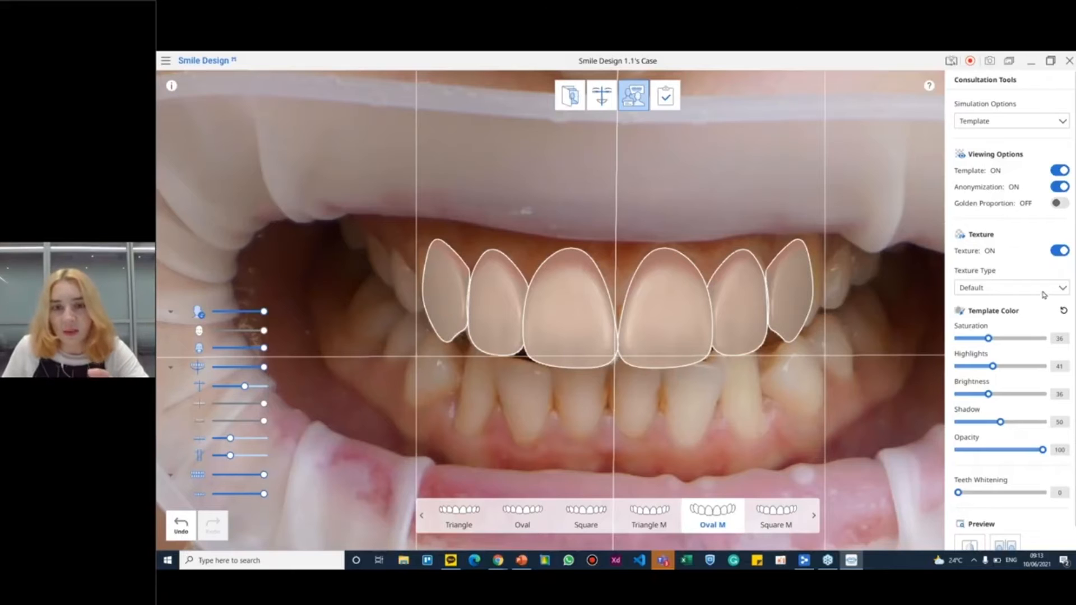
Switch the texture type to Texture Wizard and nudge the whole template slightly lower on the full-face photo
click(1013, 290)
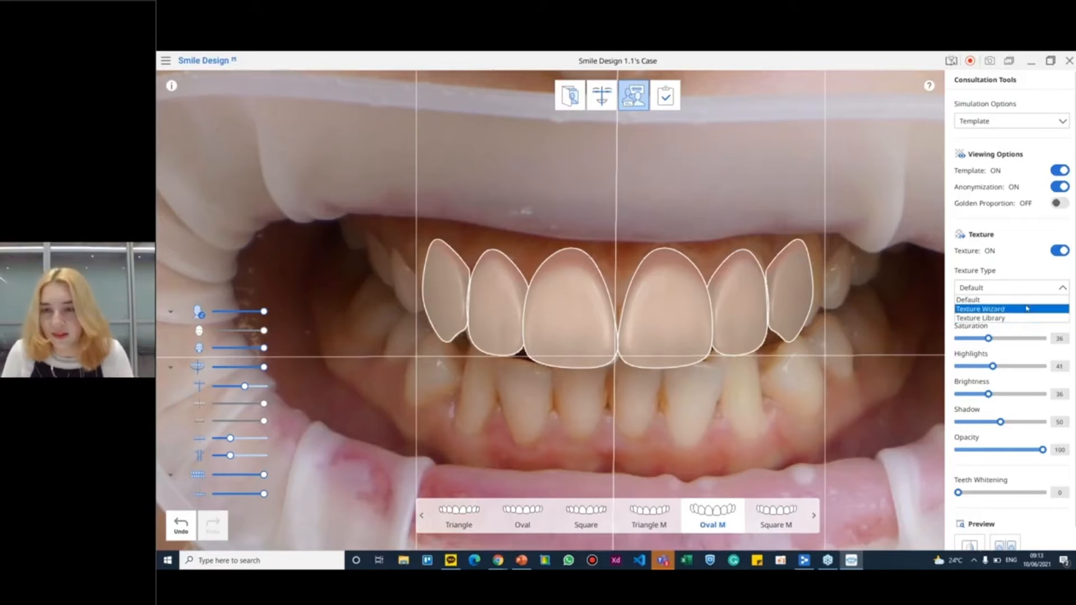
click(1009, 309)
scroll(663, 357, down, 6)
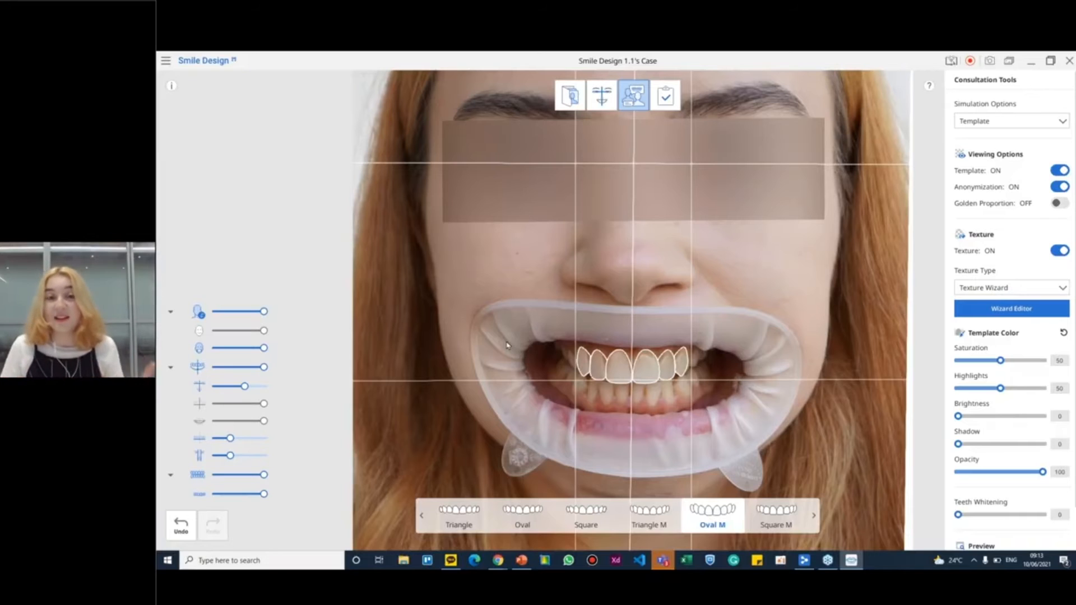
mouse_move(642, 373)
mouse_down()
mouse_move(637, 329)
mouse_move(644, 382)
mouse_up()
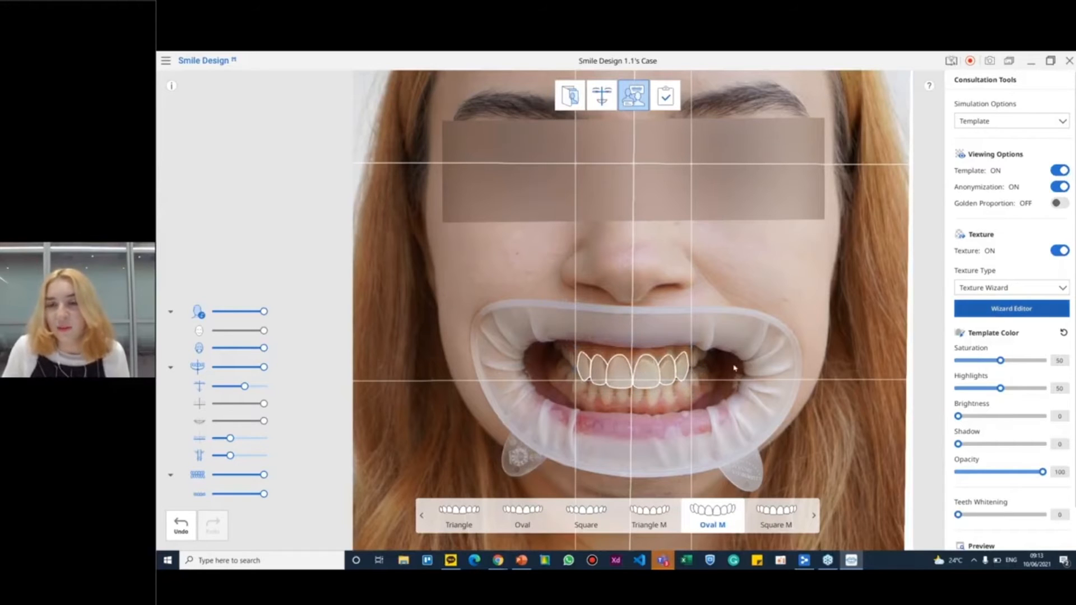
Open the Wizard Editor, narrow both lateral incisor outlines and lower the top of the central incisor outline on the photo's left side
click(990, 309)
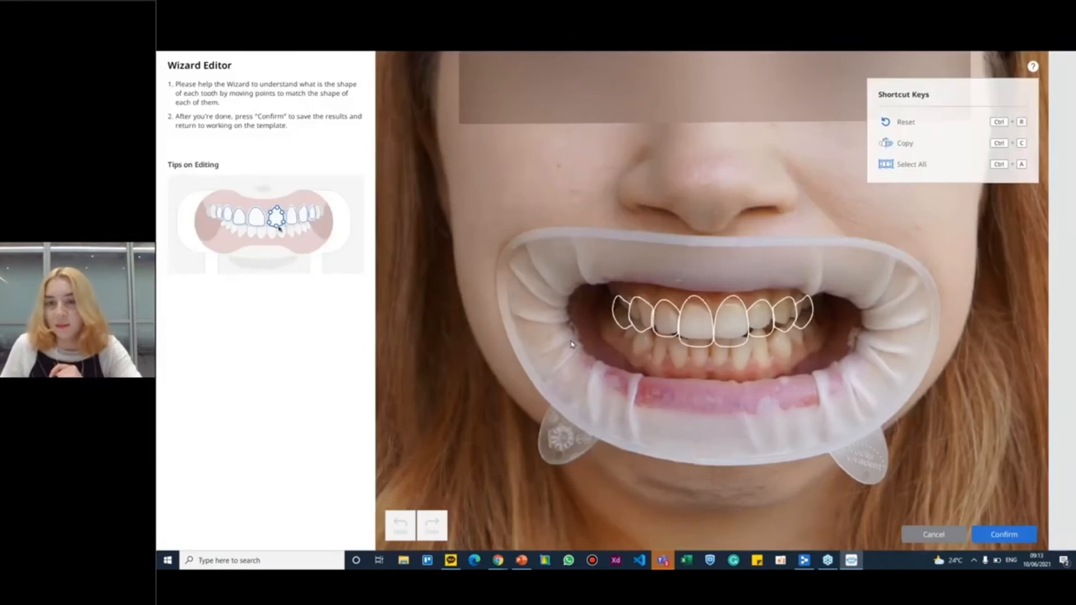
drag(542, 269, 974, 390)
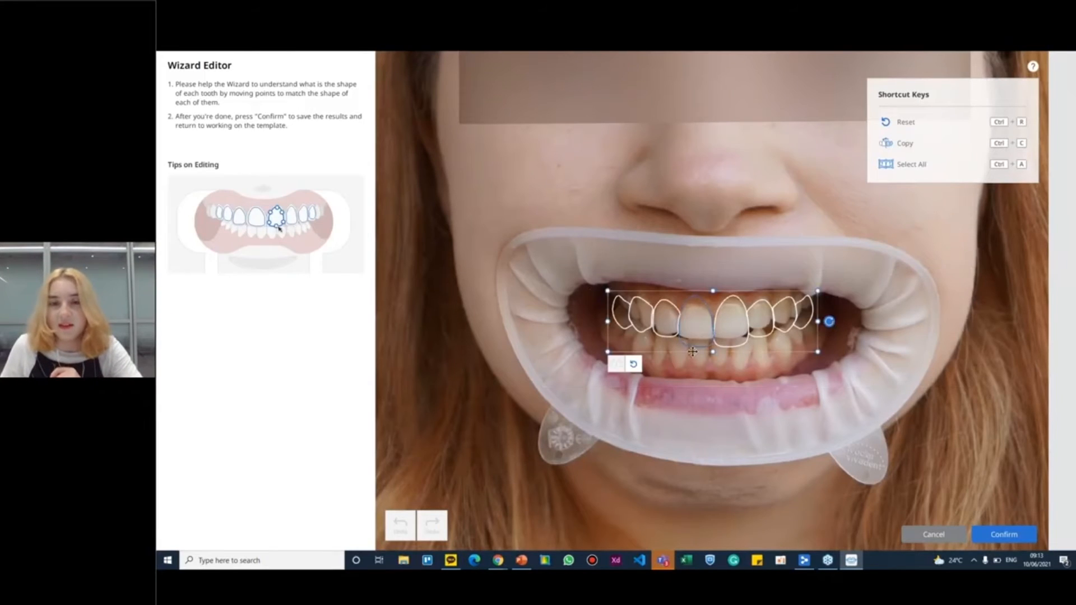
click(890, 351)
click(765, 317)
drag(780, 314, 761, 318)
click(691, 319)
drag(696, 291, 674, 299)
click(667, 315)
Narrow the canine outline on the photo's left side so it fits its tooth
click(623, 309)
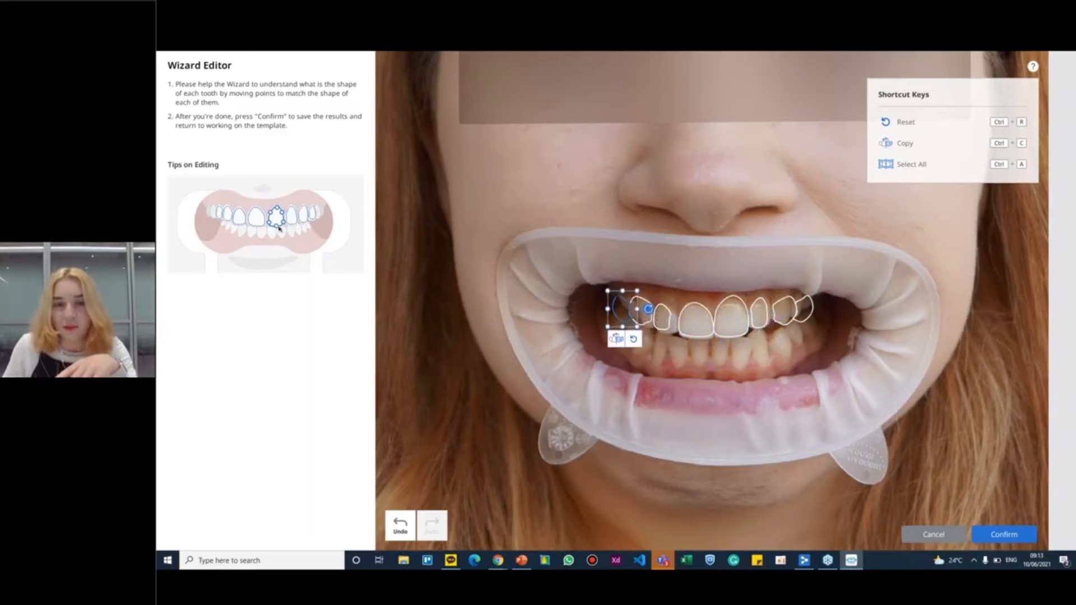
click(660, 308)
click(643, 311)
drag(624, 311, 633, 311)
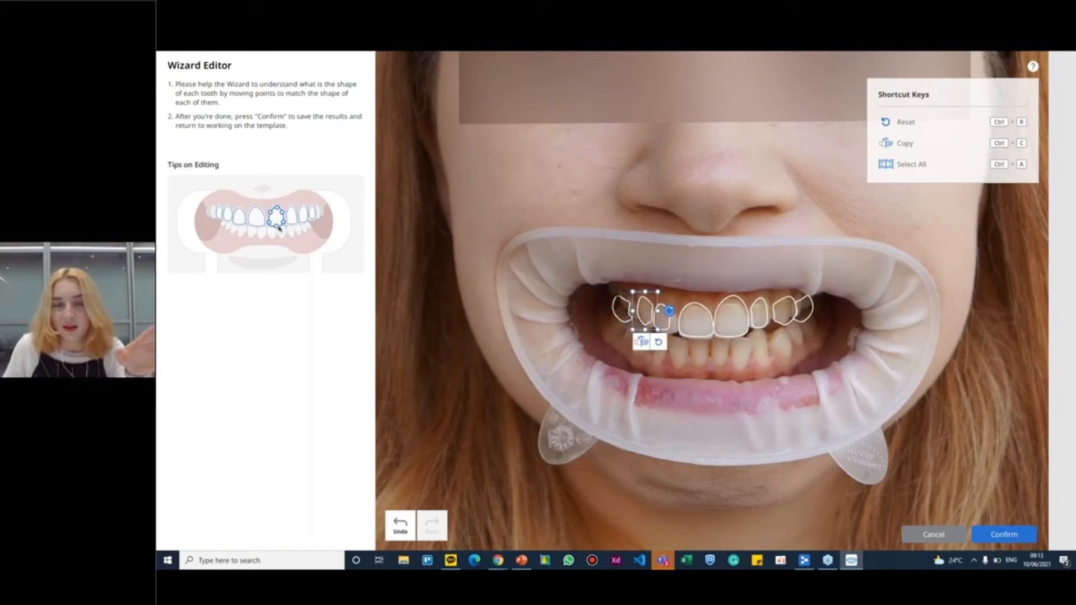
Shrink the outermost tooth outline on the photo's left side and shift the neighbouring canine and lateral incisor outlines onto their teeth
click(623, 308)
scroll(616, 314, up, 5)
click(496, 290)
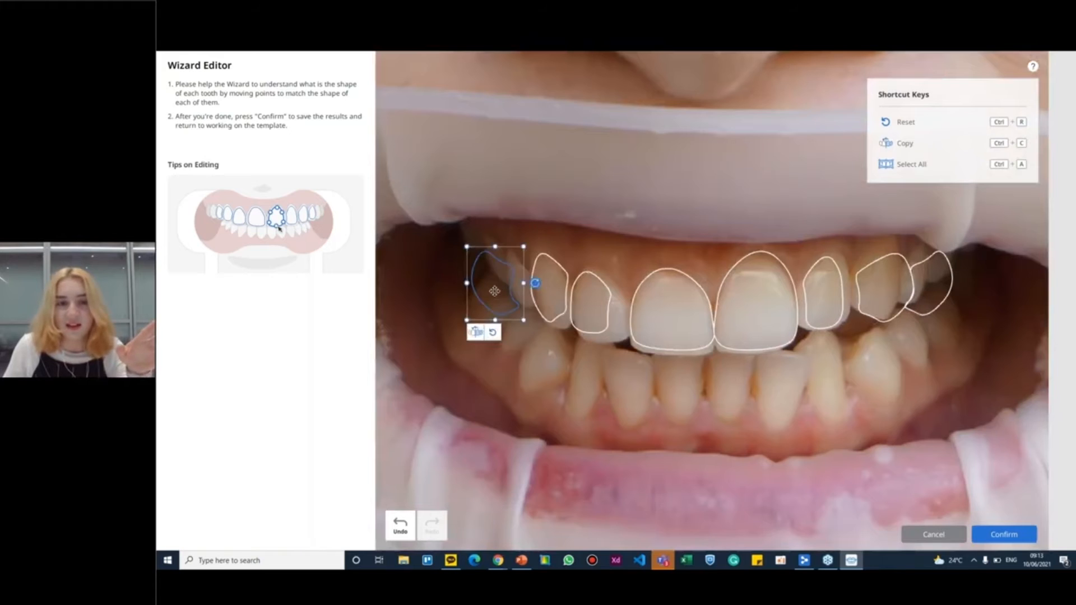
drag(496, 291, 511, 291)
drag(483, 245, 507, 252)
drag(523, 319, 605, 315)
click(561, 300)
click(597, 312)
Lower the top of the central incisor outline on the photo's right side to match the tooth's gum line
click(791, 304)
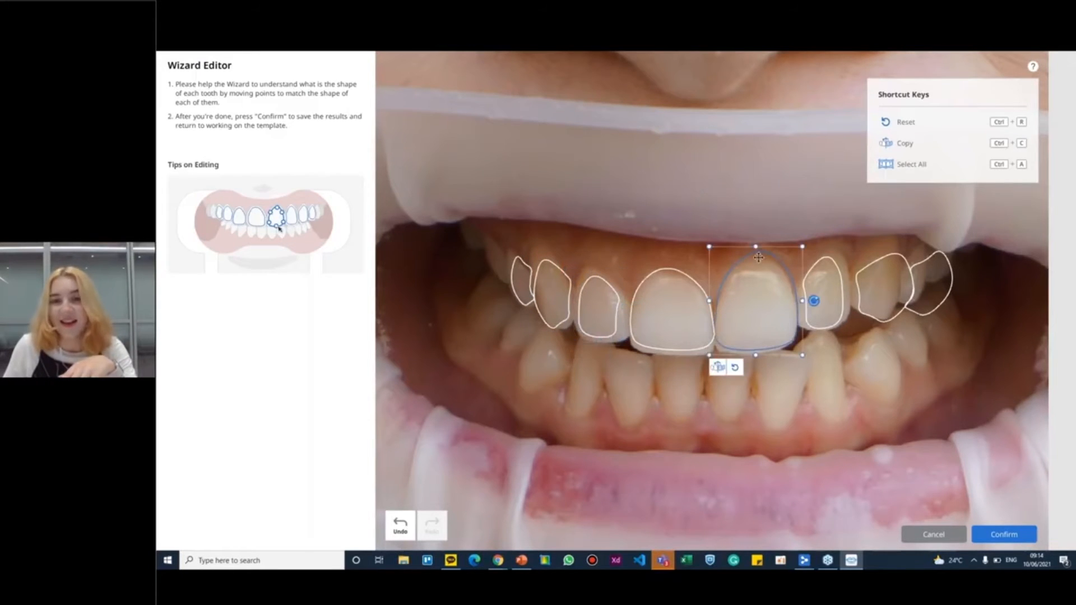
drag(756, 245, 756, 266)
click(824, 296)
Narrow the canine and outermost tooth outlines on the photo's right side and confirm the Wizard Editor results
click(882, 290)
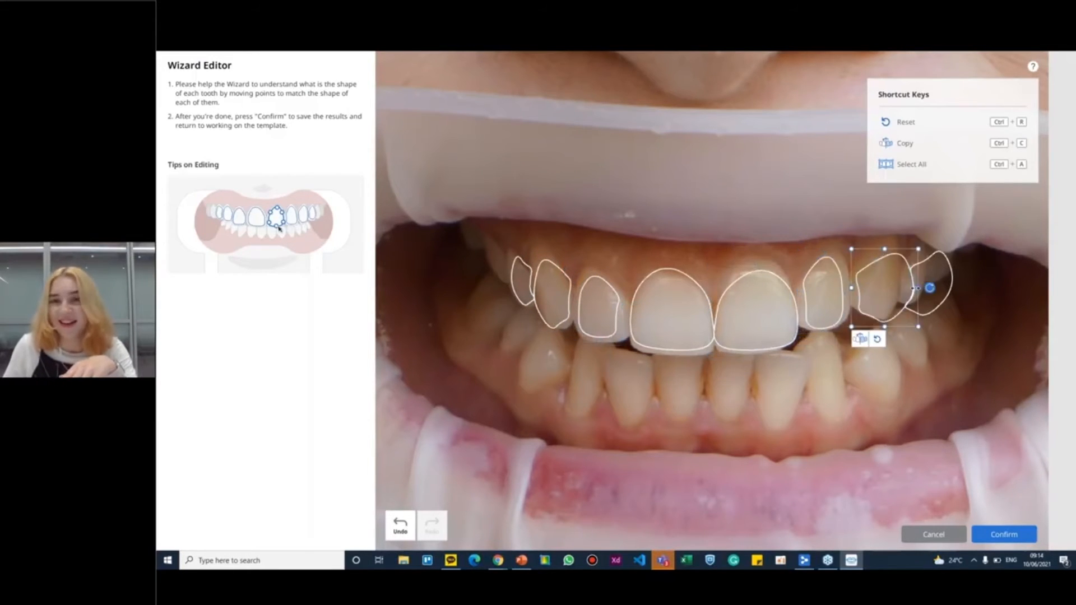
drag(920, 288, 884, 290)
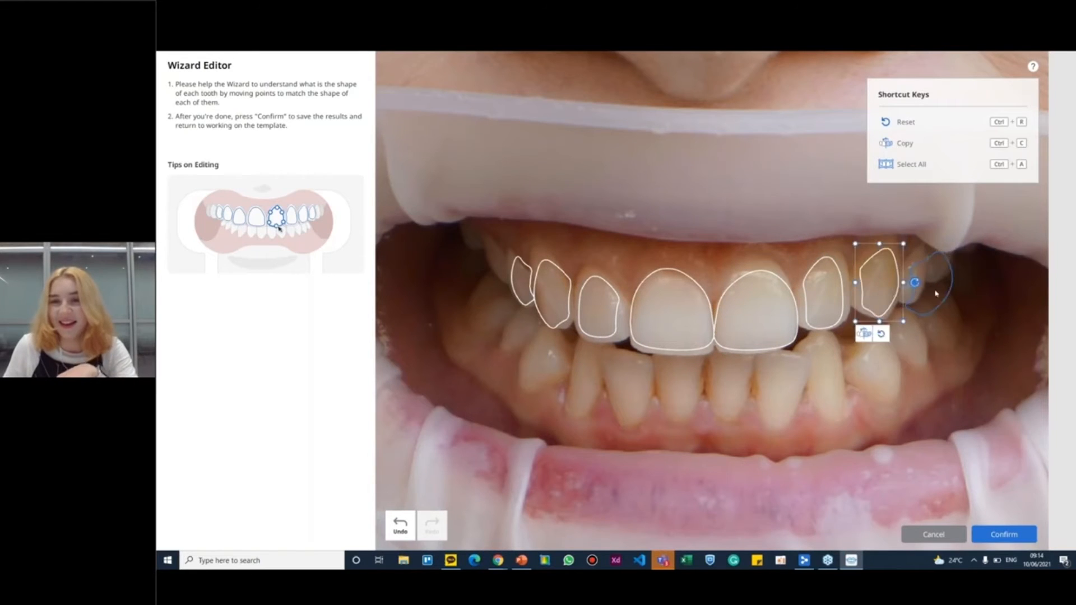
click(932, 288)
drag(956, 284, 913, 286)
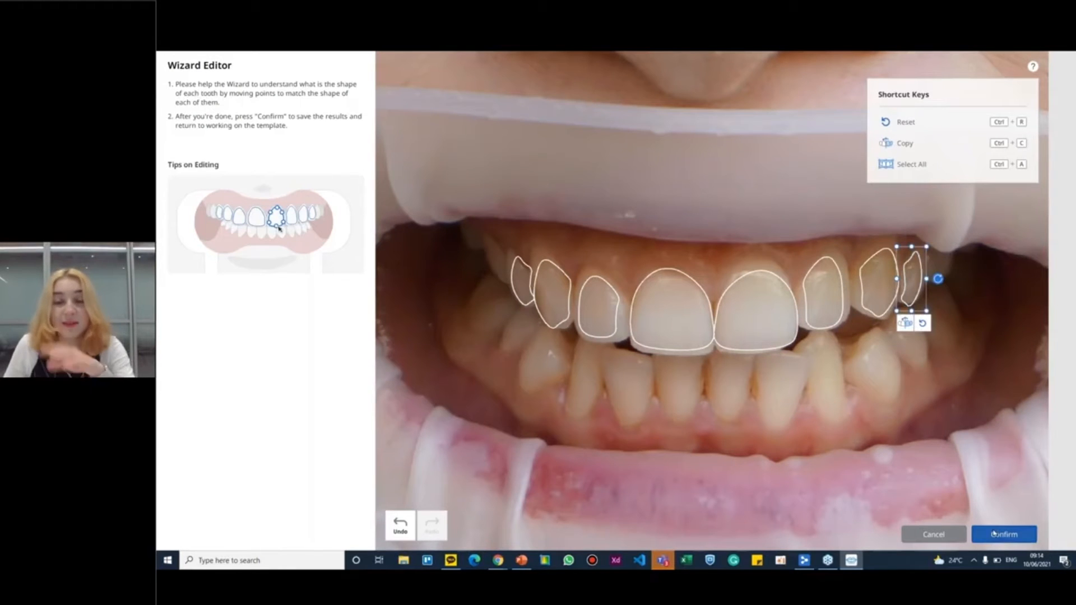
click(994, 534)
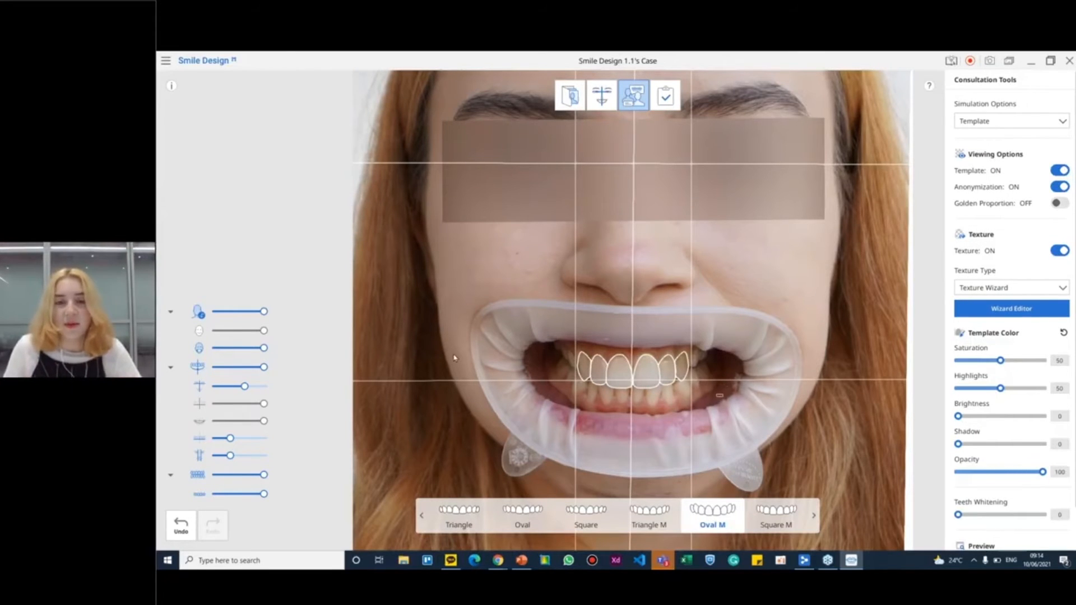
Nudge the template over the upper teeth and set its color to saturation 43, highlights 48, brightness 13 and shadow 15
drag(613, 377, 619, 374)
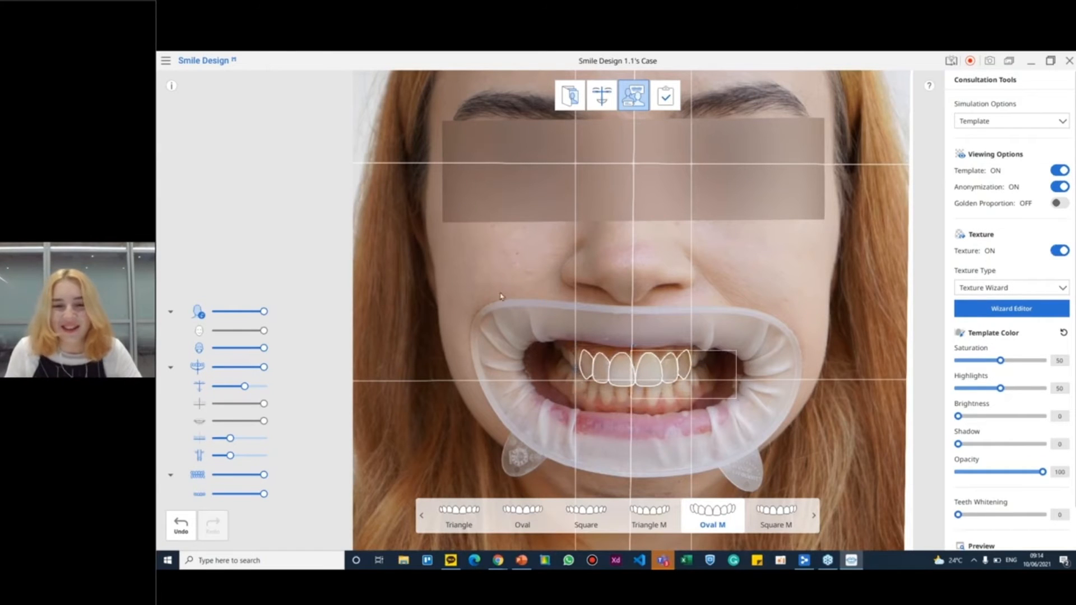
scroll(628, 445, down, 3)
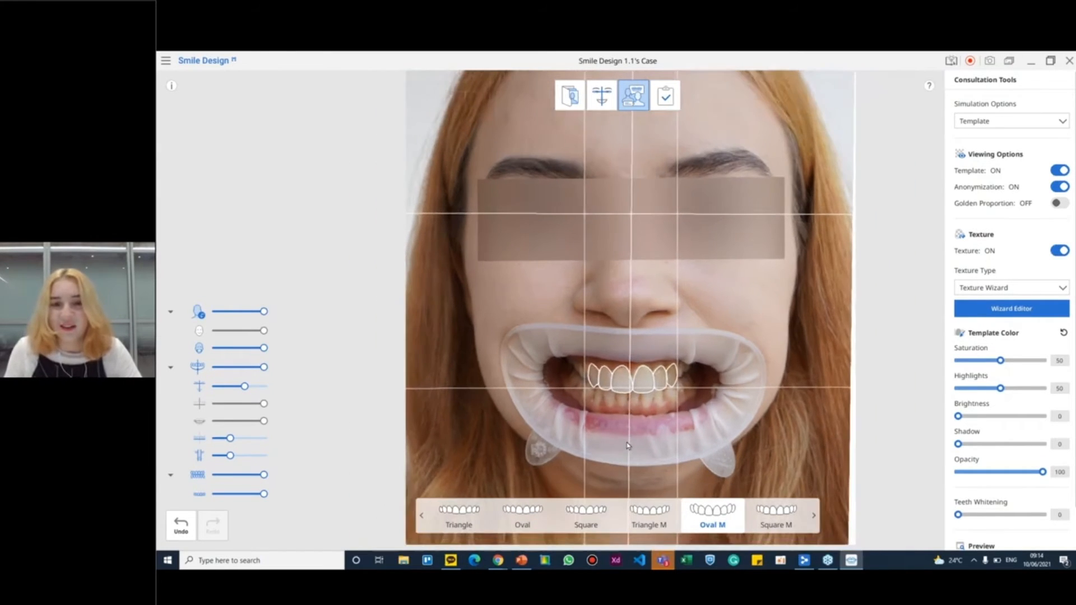
scroll(630, 443, up, 2)
drag(958, 417, 970, 445)
drag(1001, 361, 999, 388)
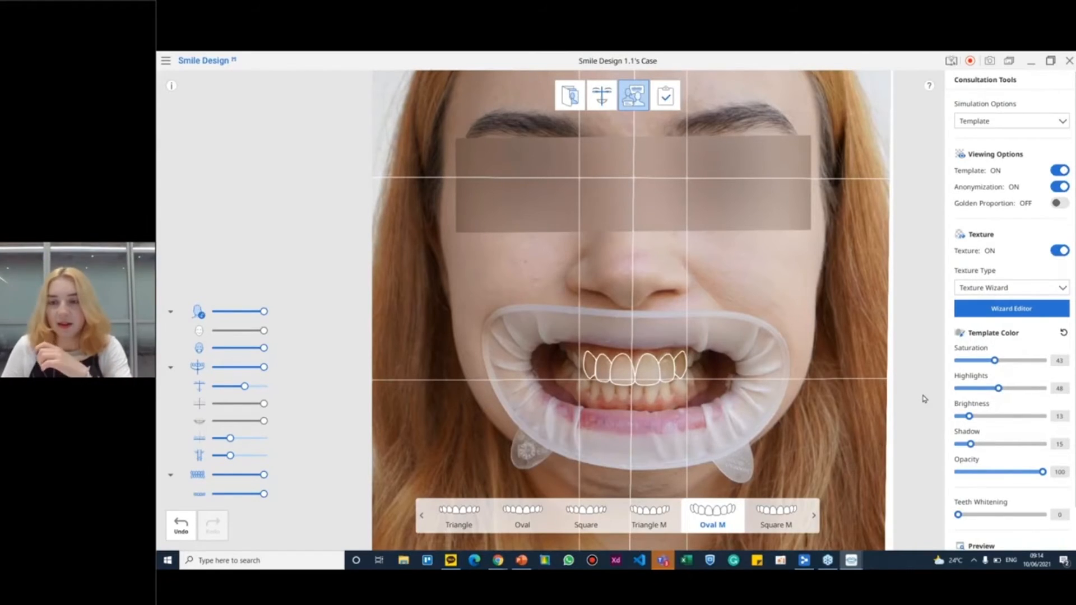
Compare the original and template faces side by side and set the template color to highlights 39 and brightness 30
double_click(571, 321)
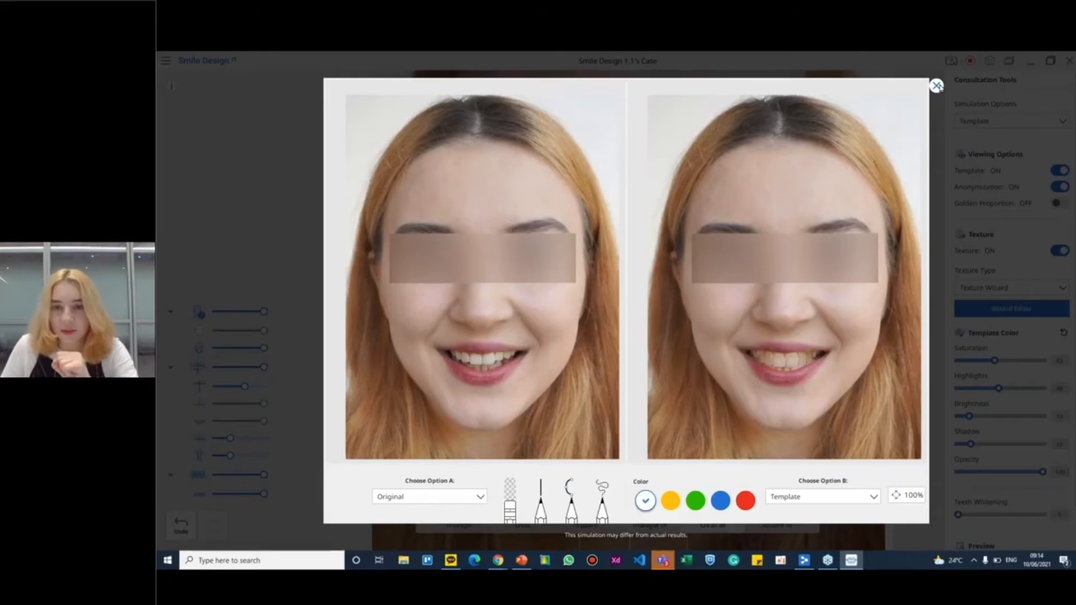
click(936, 86)
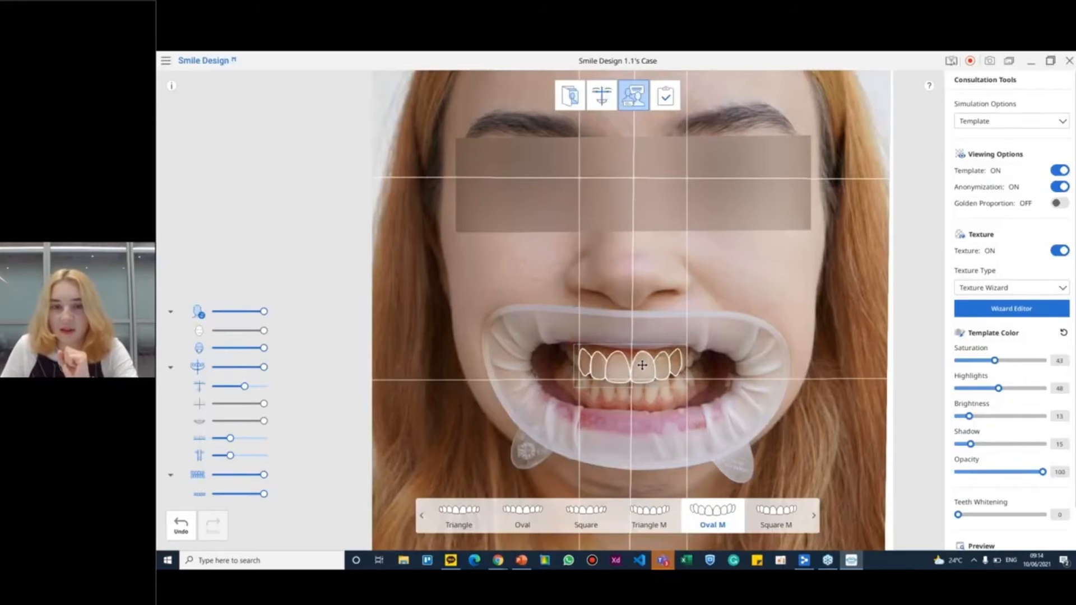
drag(999, 388, 984, 417)
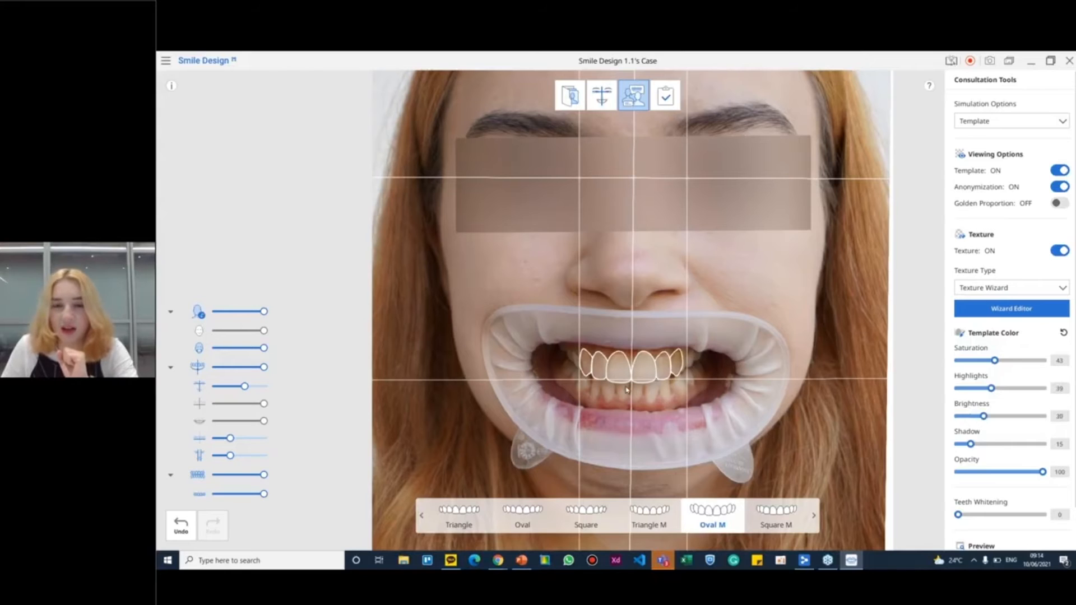
Switch the tooth template to Square and adjust its fit slightly upward over the upper teeth
click(649, 515)
click(581, 523)
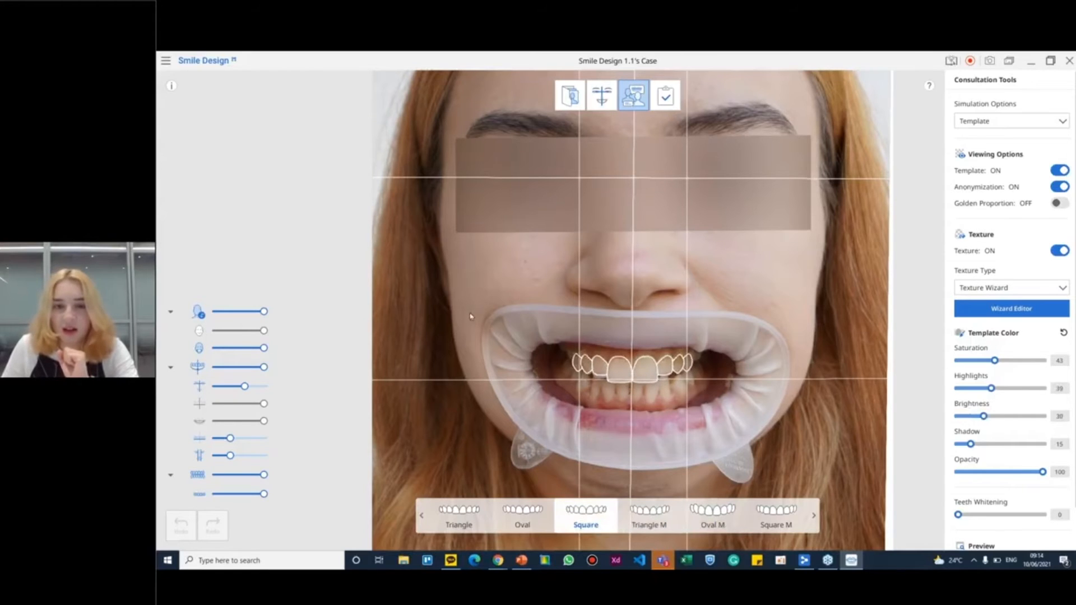
mouse_move(679, 365)
drag(633, 351, 633, 347)
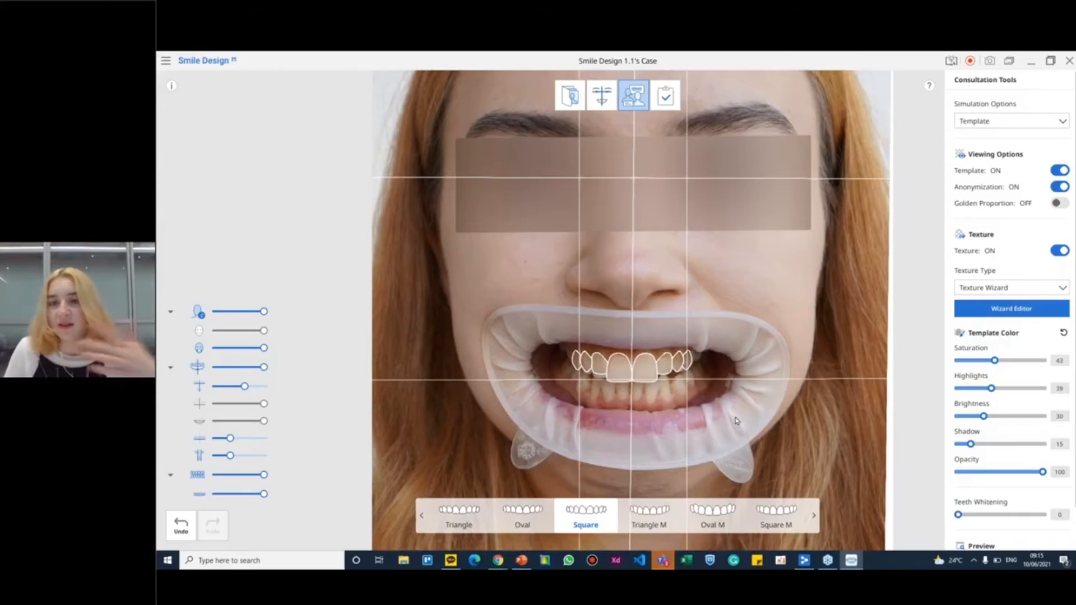
Compare the original face with the Square template result side by side and check the list of shortcut keys
click(981, 546)
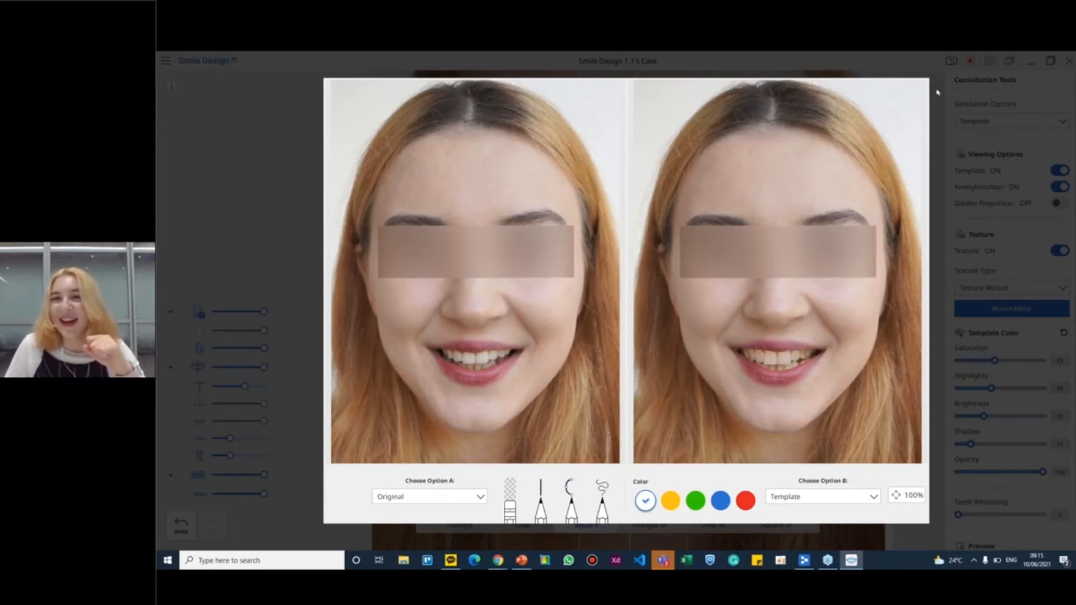
click(936, 86)
scroll(957, 505, down, 2)
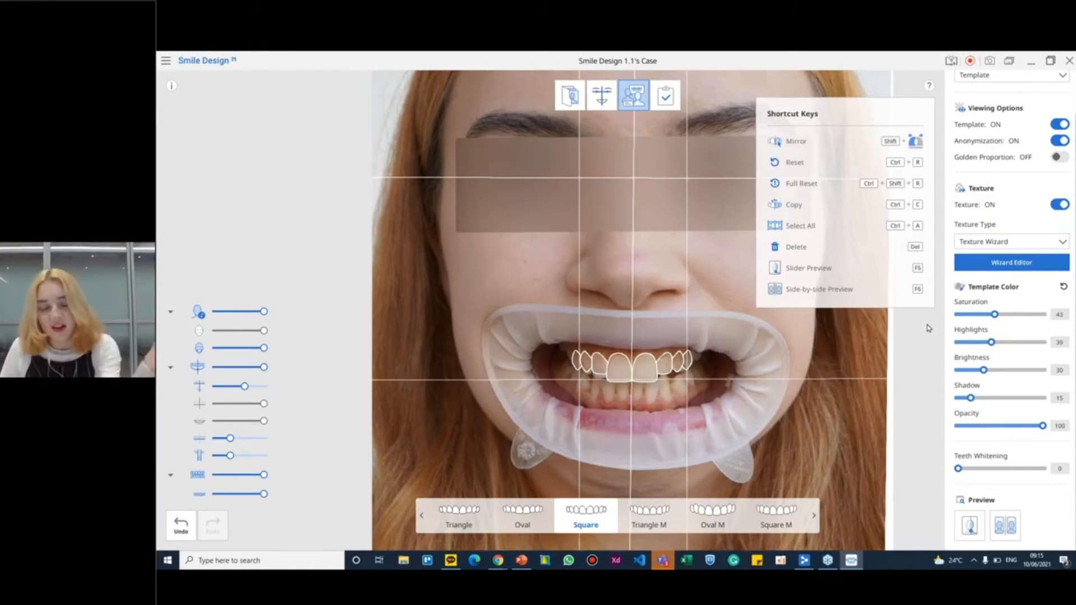
click(930, 87)
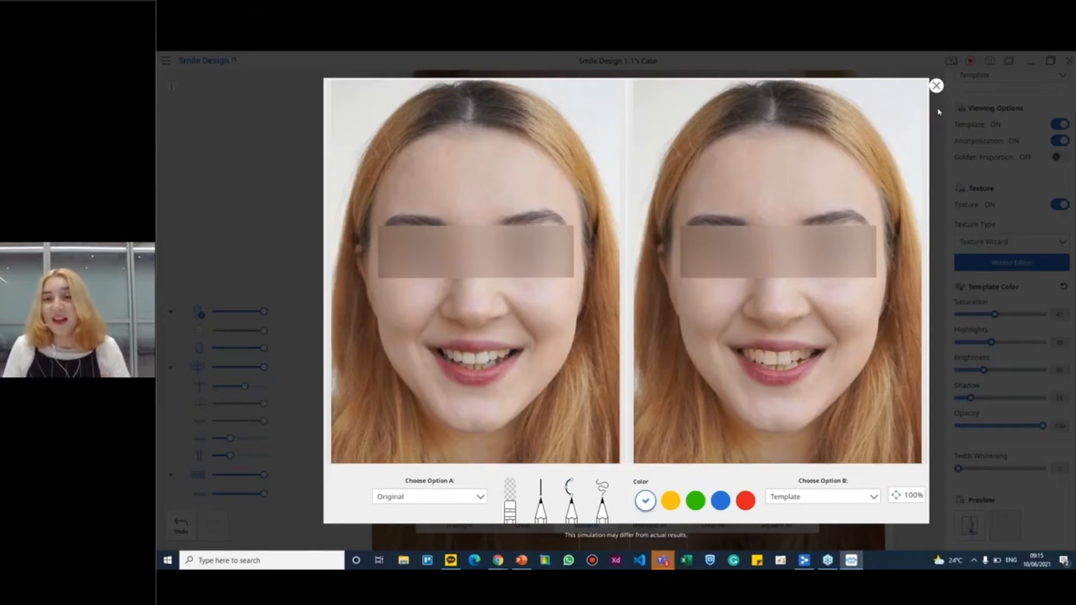
click(938, 86)
Choose Texture Library as the texture type and view the Medit_05 and Medit_06 (1) textures in the Texture Library Manager
click(985, 242)
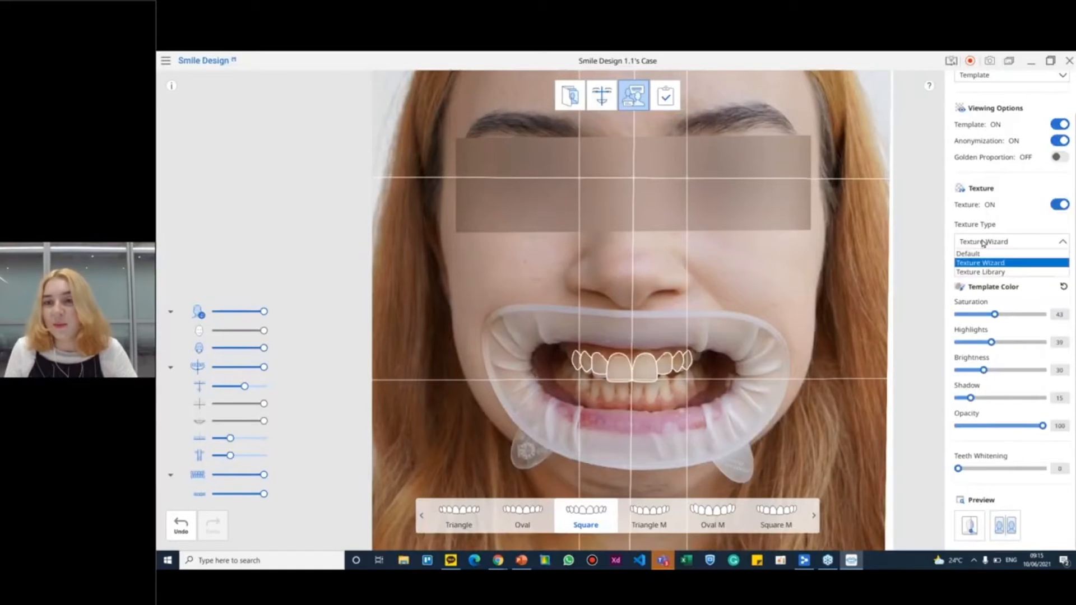
click(968, 273)
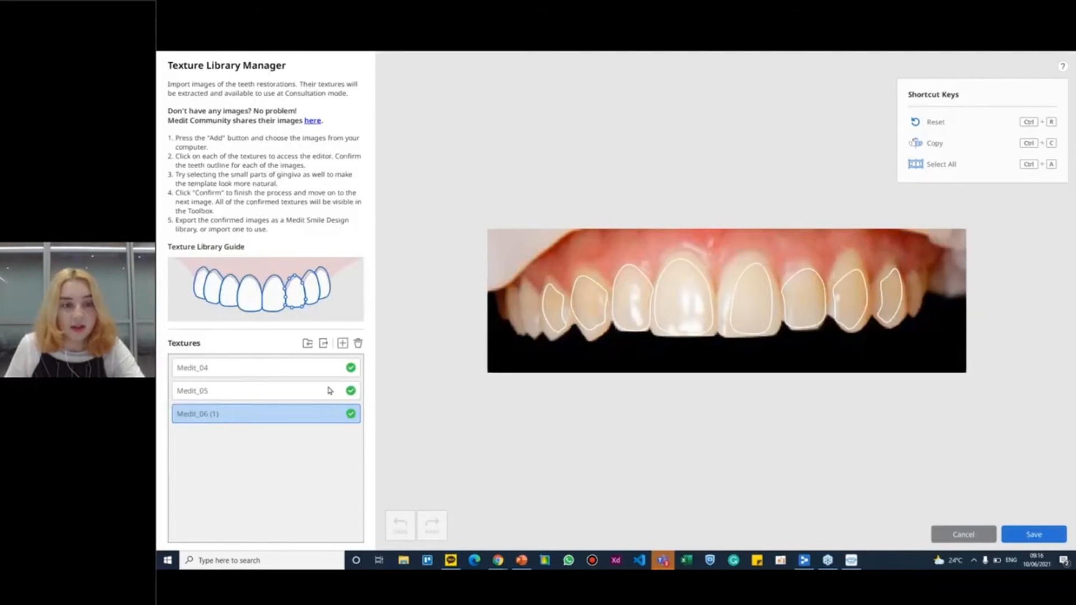
click(236, 390)
click(245, 412)
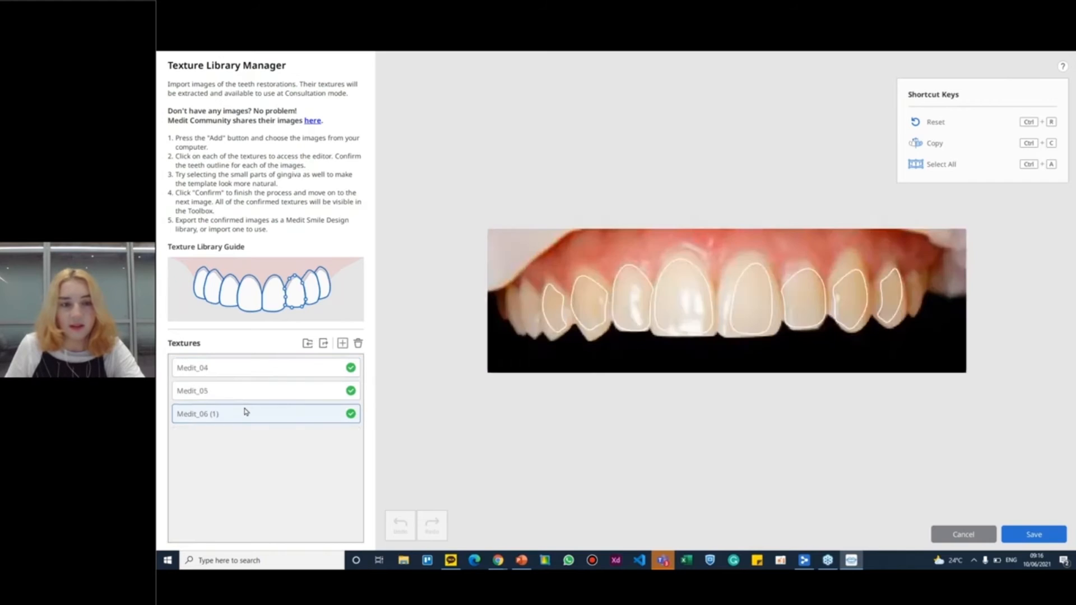
Review the tooth outlines of the Medit_04, Medit_05 and Medit_06 (1) textures and save the texture library
click(235, 368)
click(245, 391)
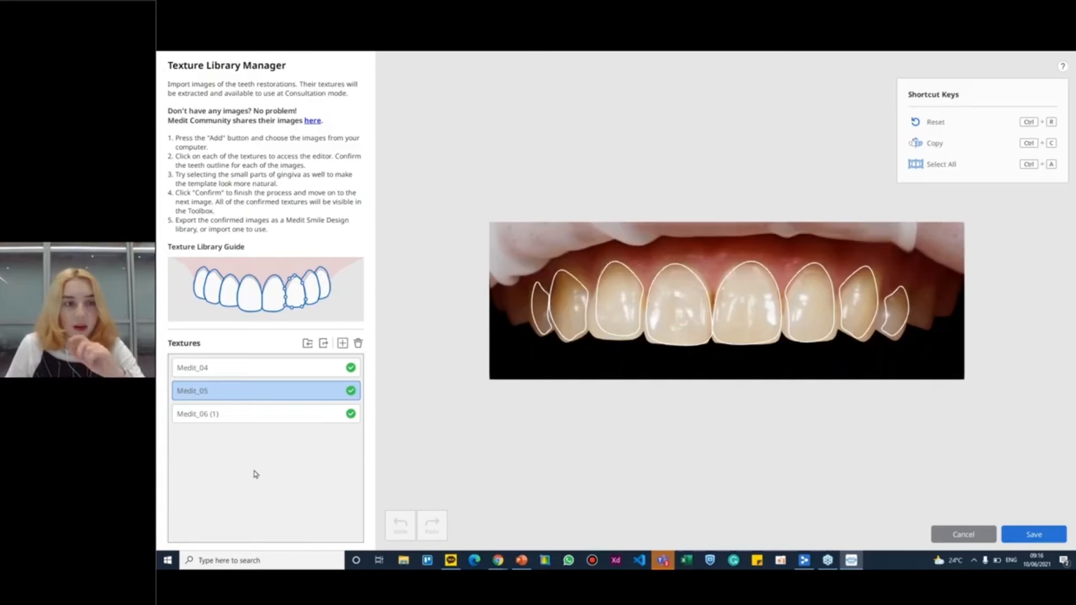
click(271, 372)
click(271, 389)
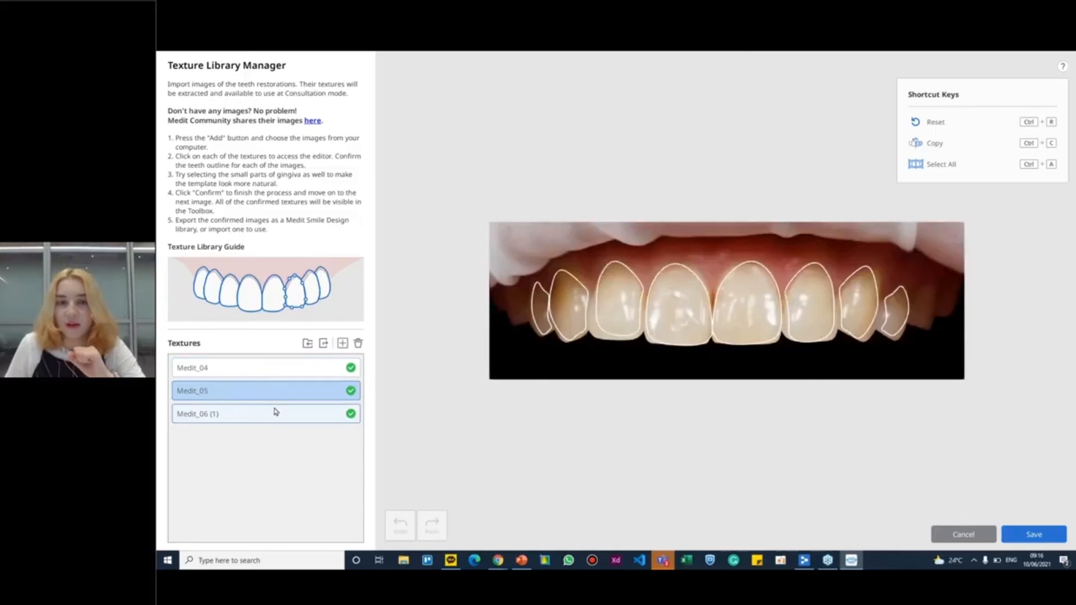
click(278, 415)
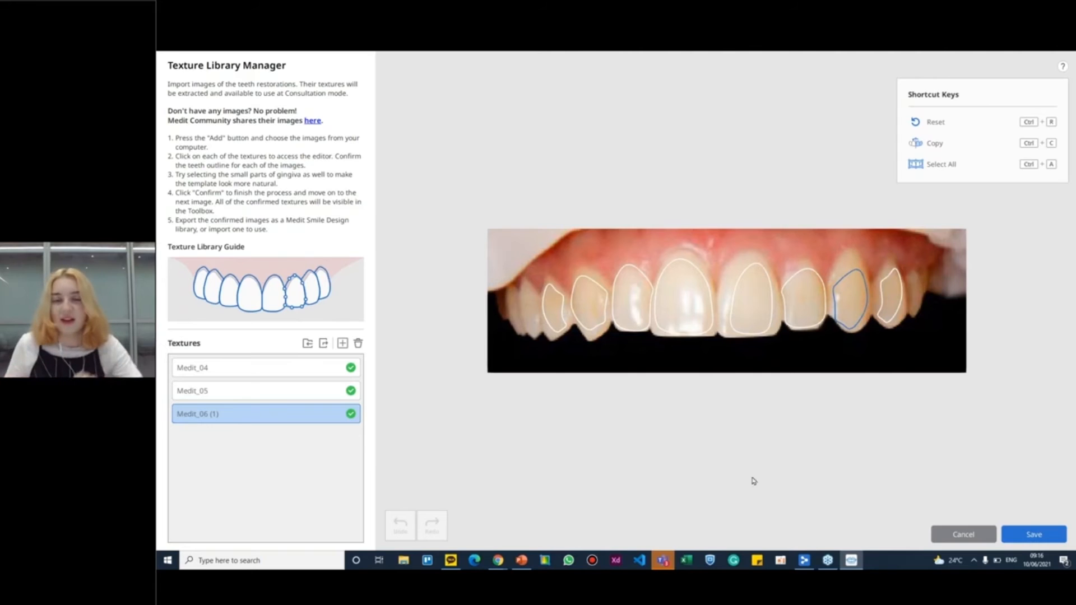
click(1033, 534)
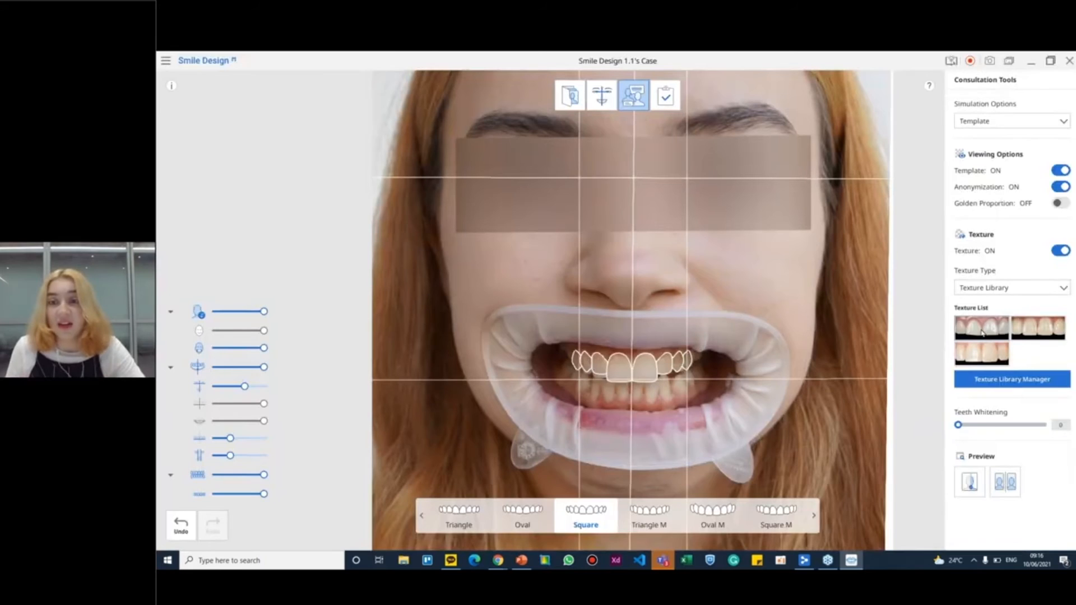
Try the three library textures in turn on the Square template, finishing with the Medit_06 (1) texture
click(983, 333)
click(1021, 335)
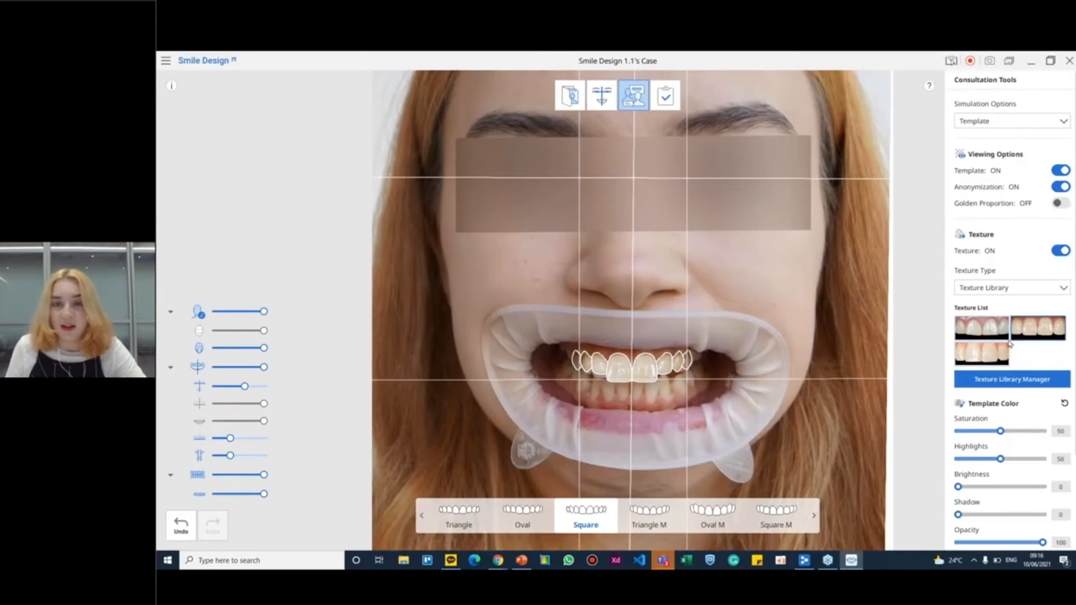
click(993, 352)
click(1022, 335)
click(991, 357)
click(1019, 335)
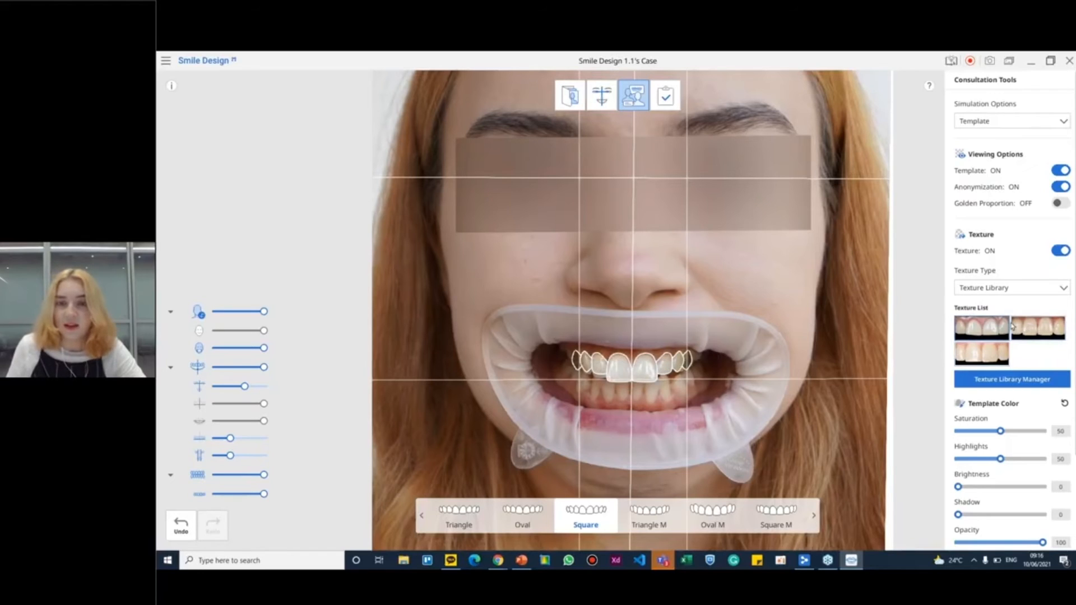
click(996, 358)
click(1020, 336)
click(992, 335)
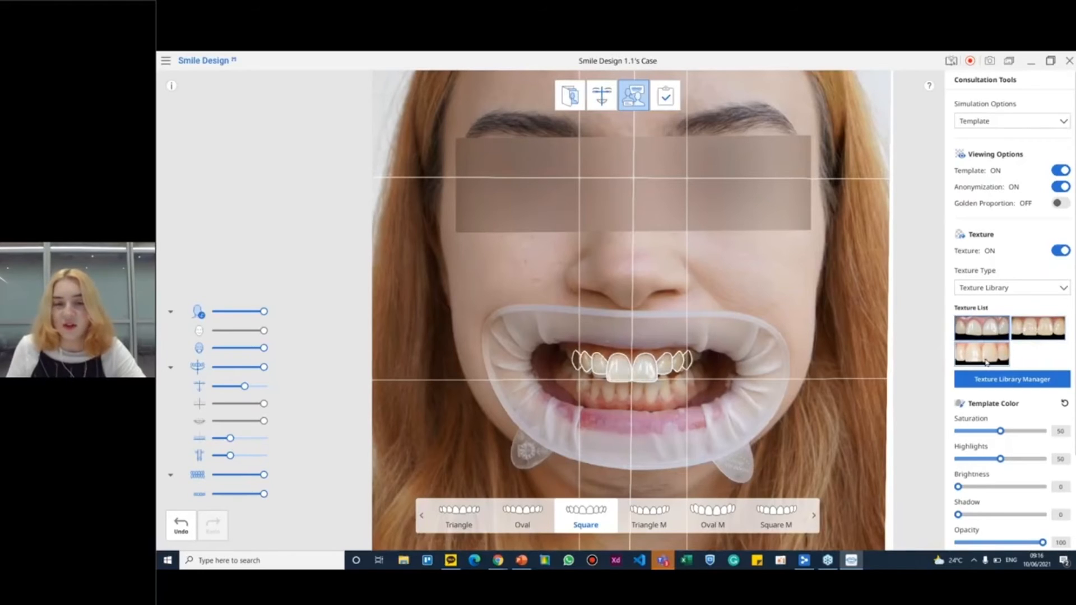
click(985, 359)
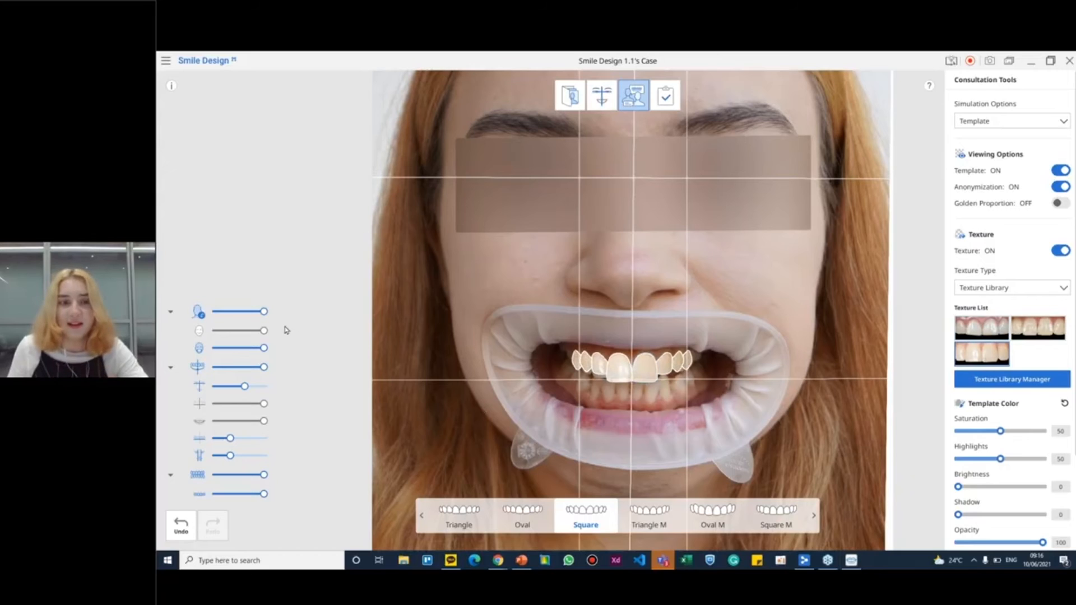
Compare the library textures up close on the teeth, apply the Medit_05 texture and switch the template to Oval M
click(644, 365)
scroll(639, 361, up, 2)
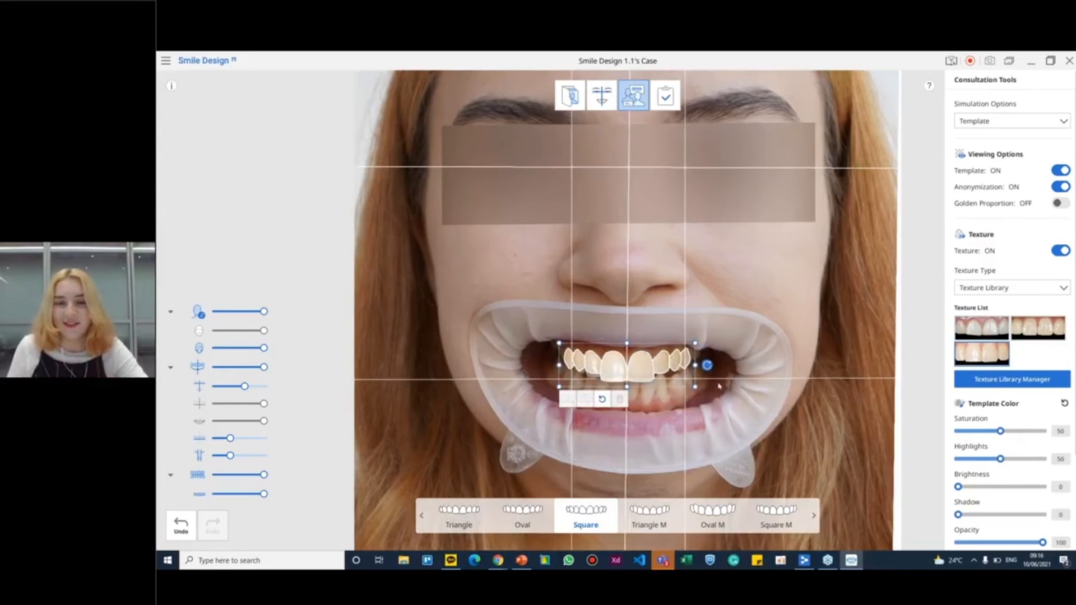
scroll(639, 357, up, 2)
click(992, 331)
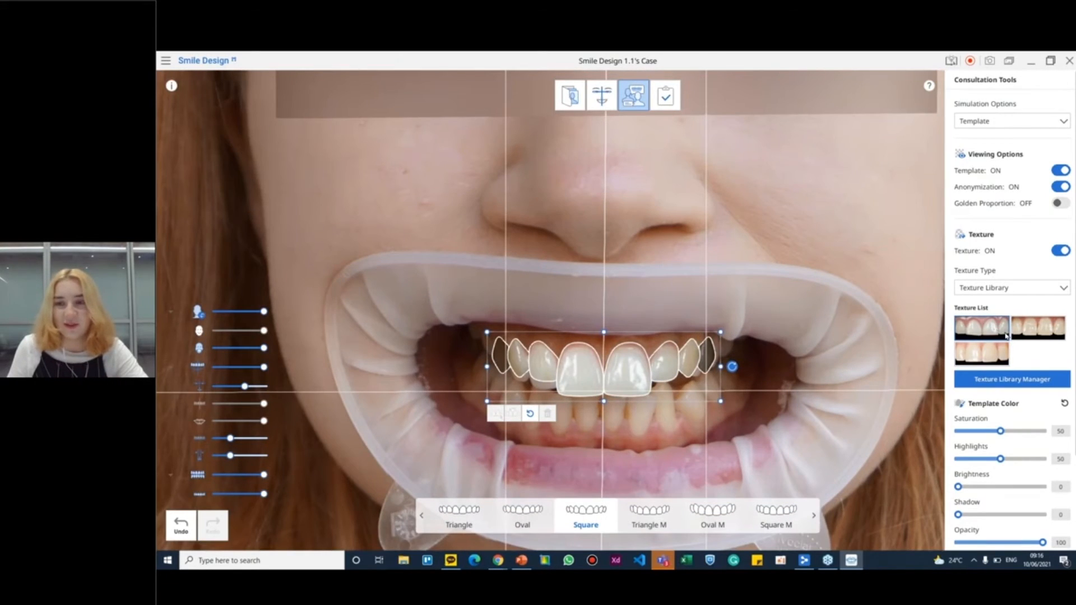
click(989, 357)
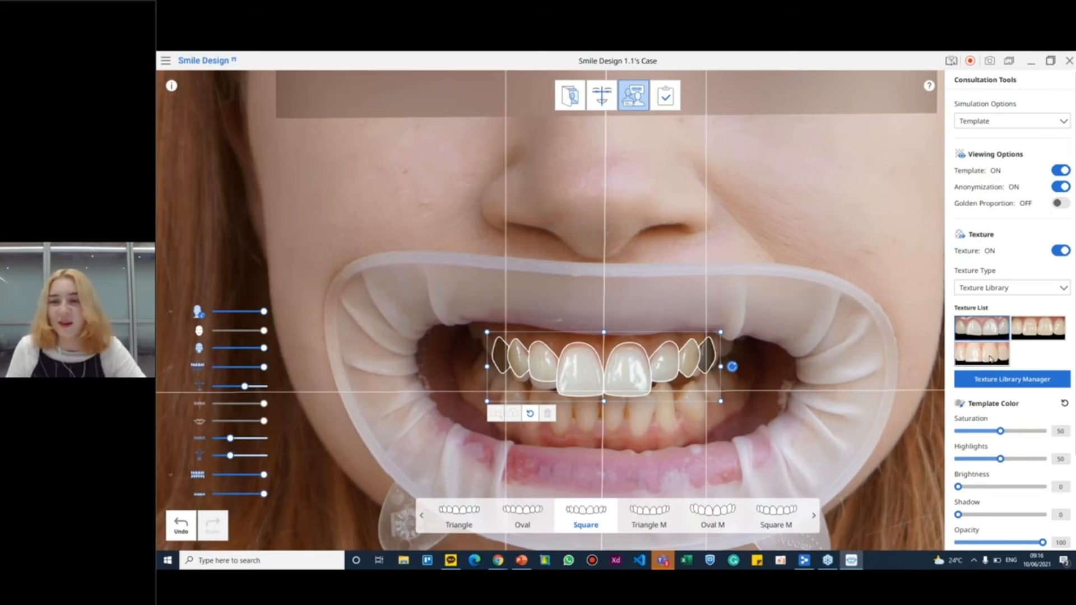
click(990, 331)
click(1037, 330)
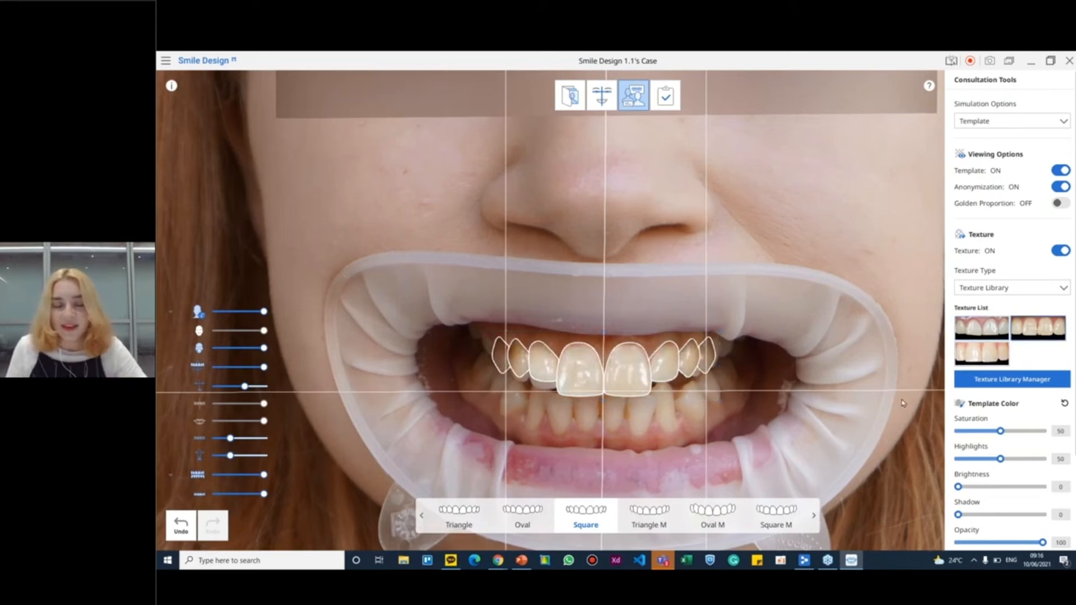
click(713, 516)
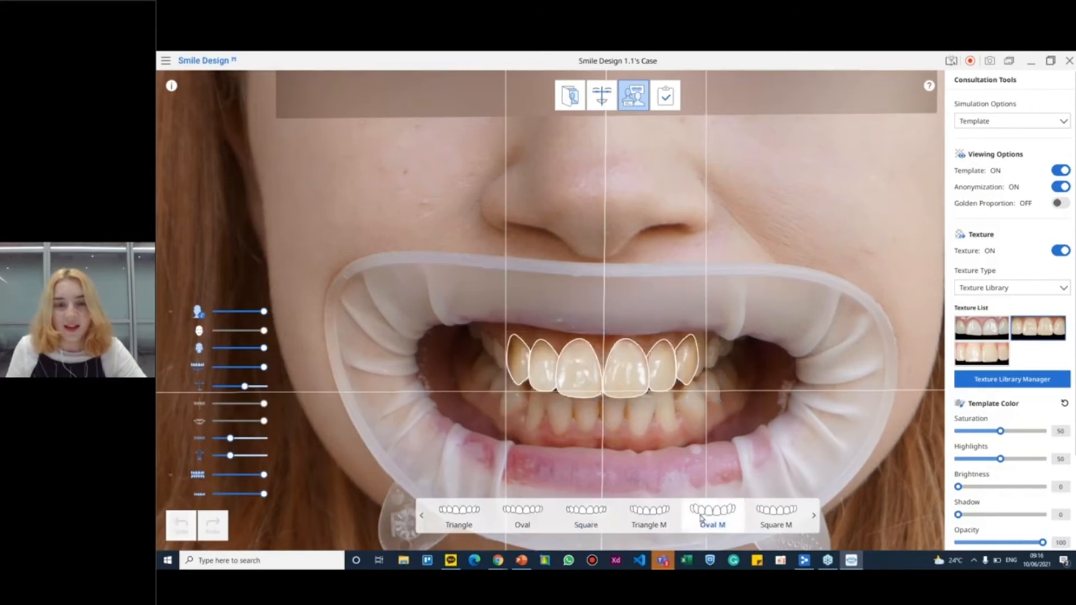
Look through the shared Medit Community Texture Library folder from the Texture Library Manager, and return to the consultation
click(1026, 382)
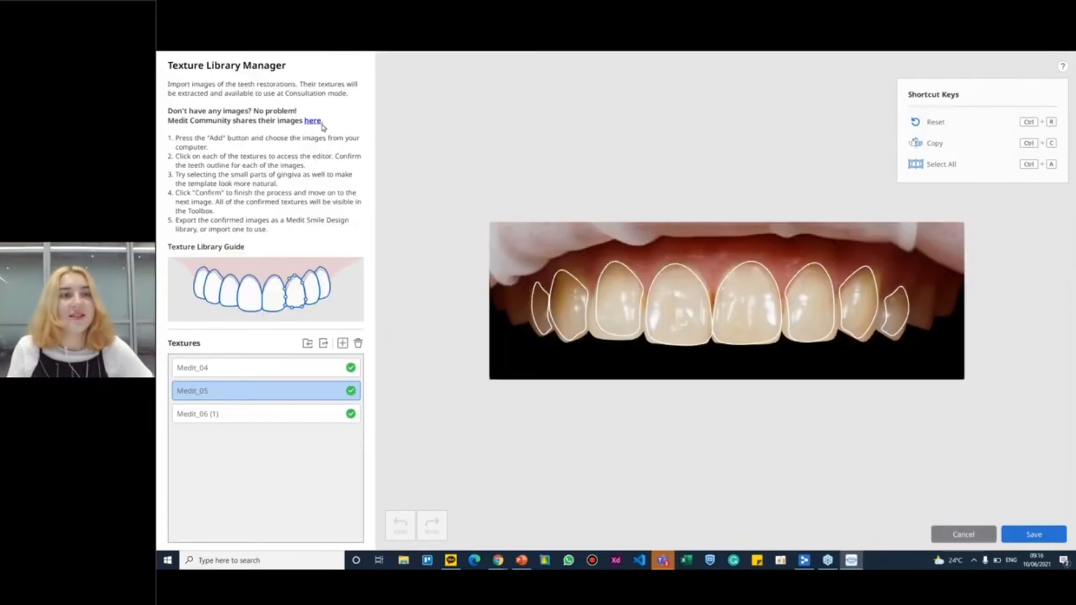
click(312, 121)
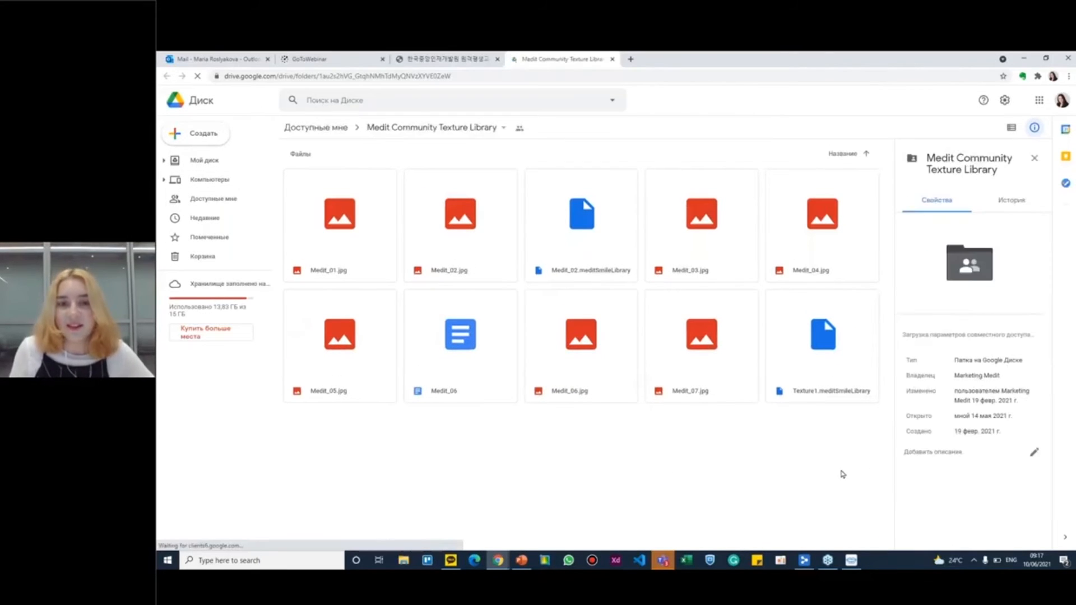
drag(841, 470, 342, 202)
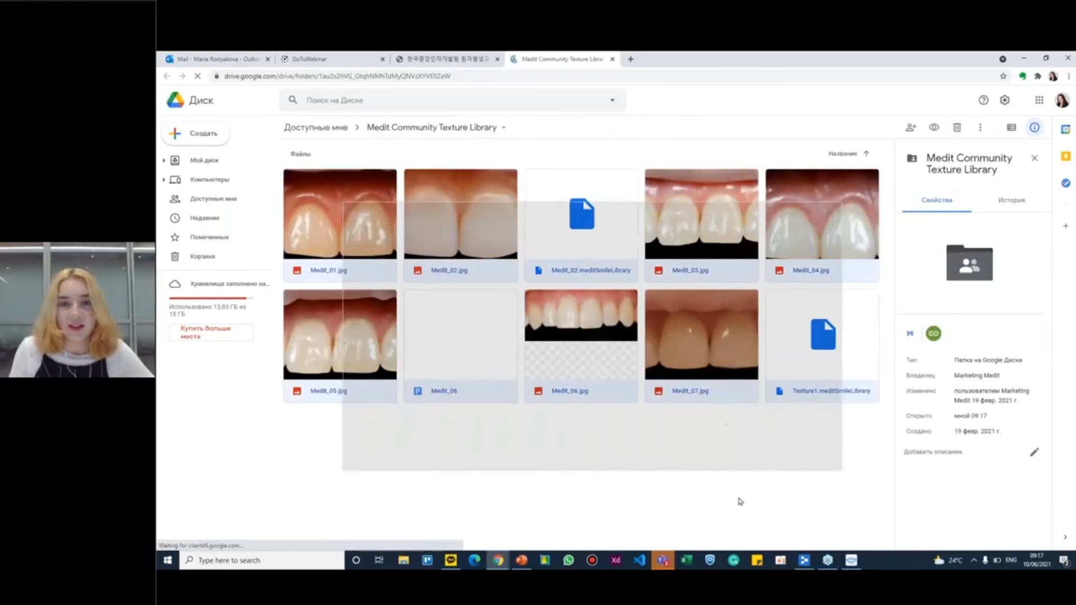
click(712, 471)
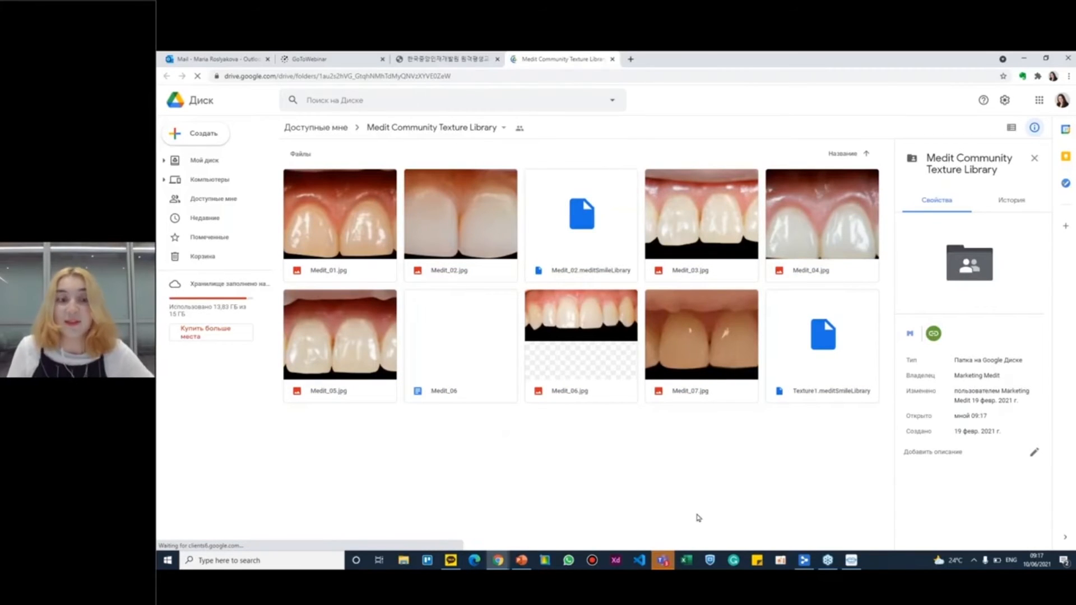
key(ctrl+a)
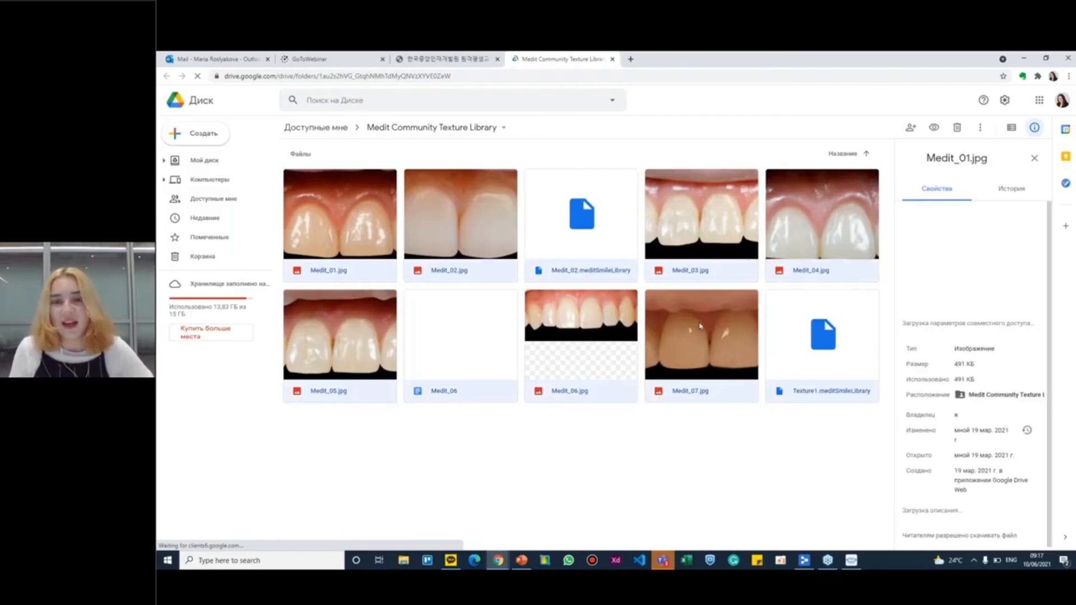
click(799, 418)
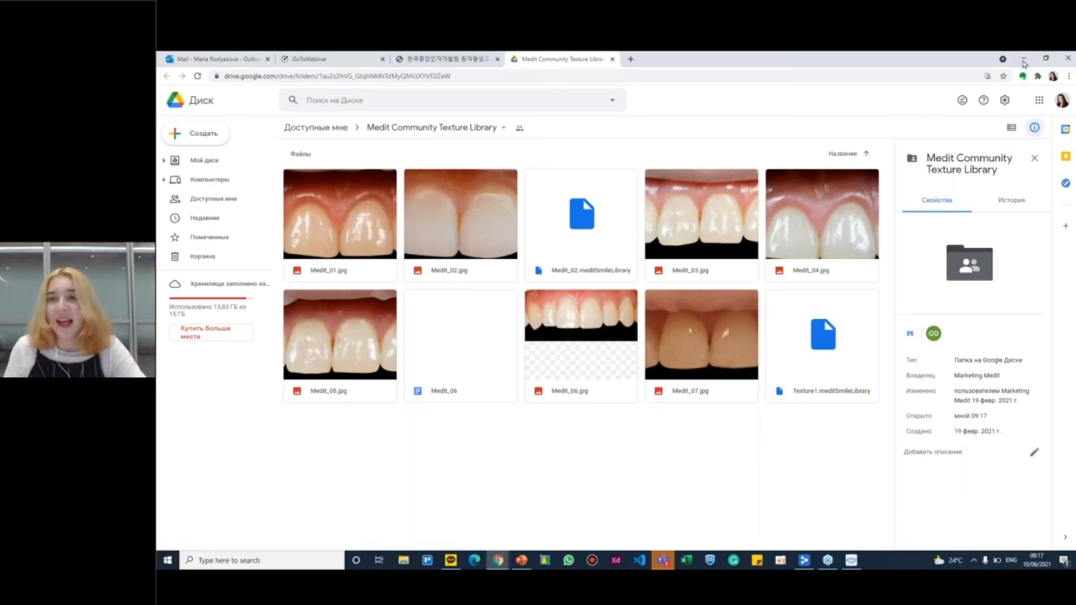
click(1025, 59)
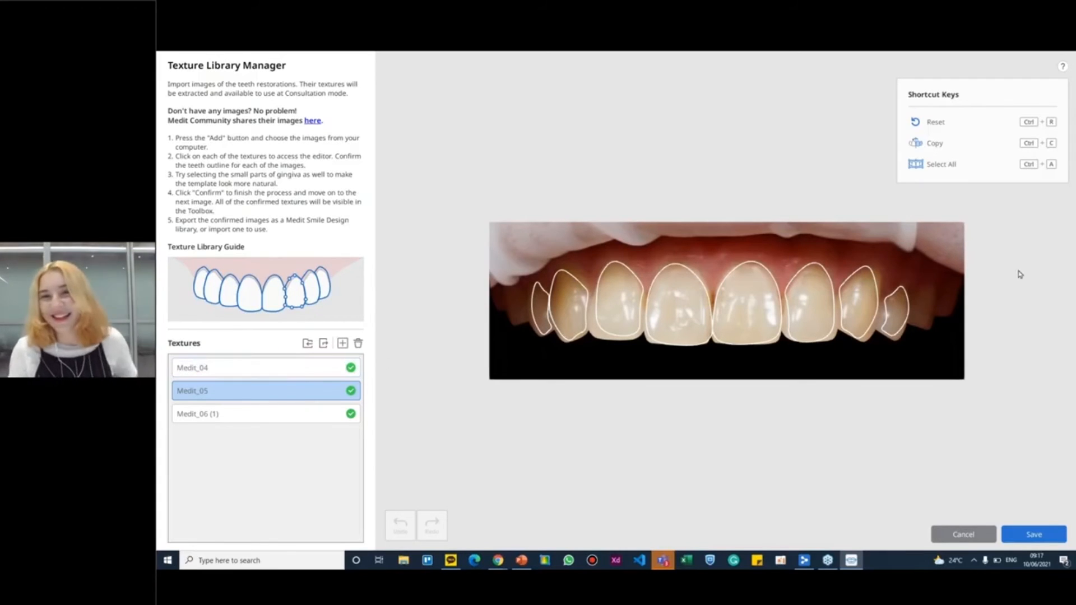
click(1035, 535)
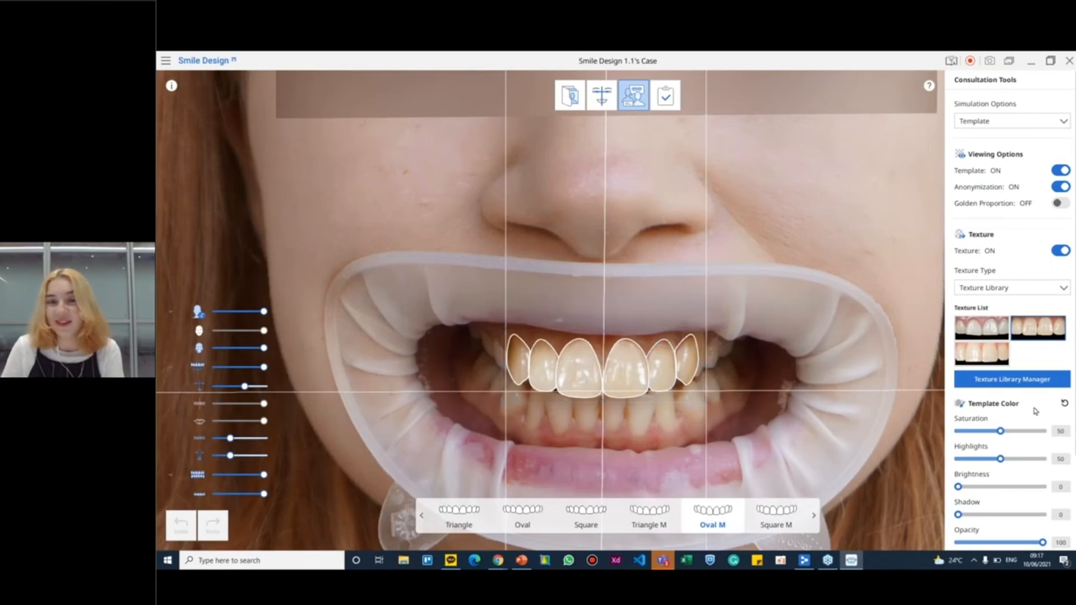
Set the template color to saturation 48 and highlights 35, and compare the original face with the template result side by side
drag(1001, 459, 997, 434)
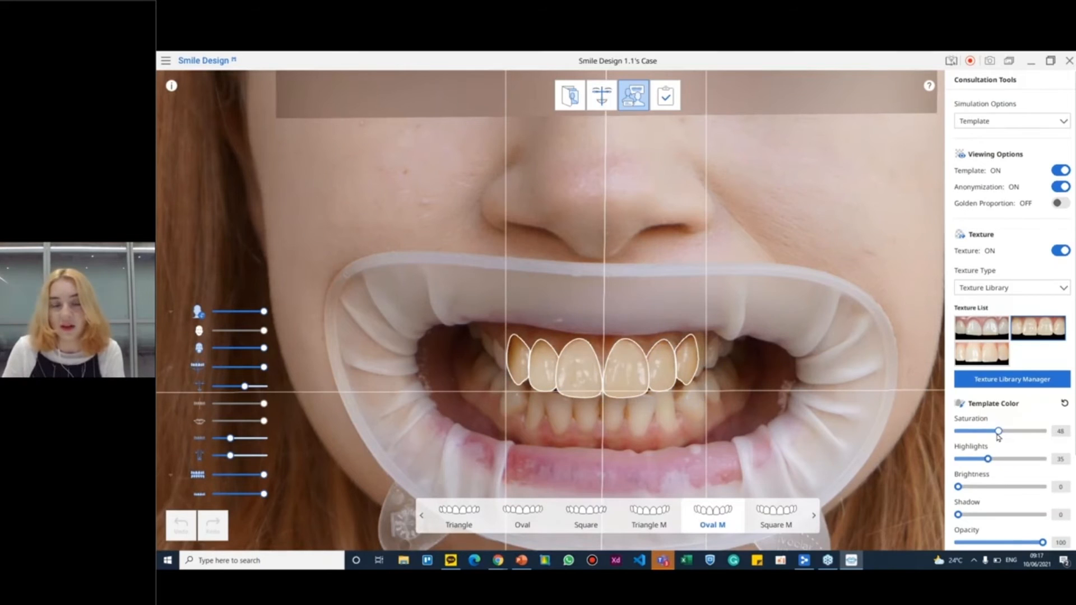
scroll(807, 401, down, 1)
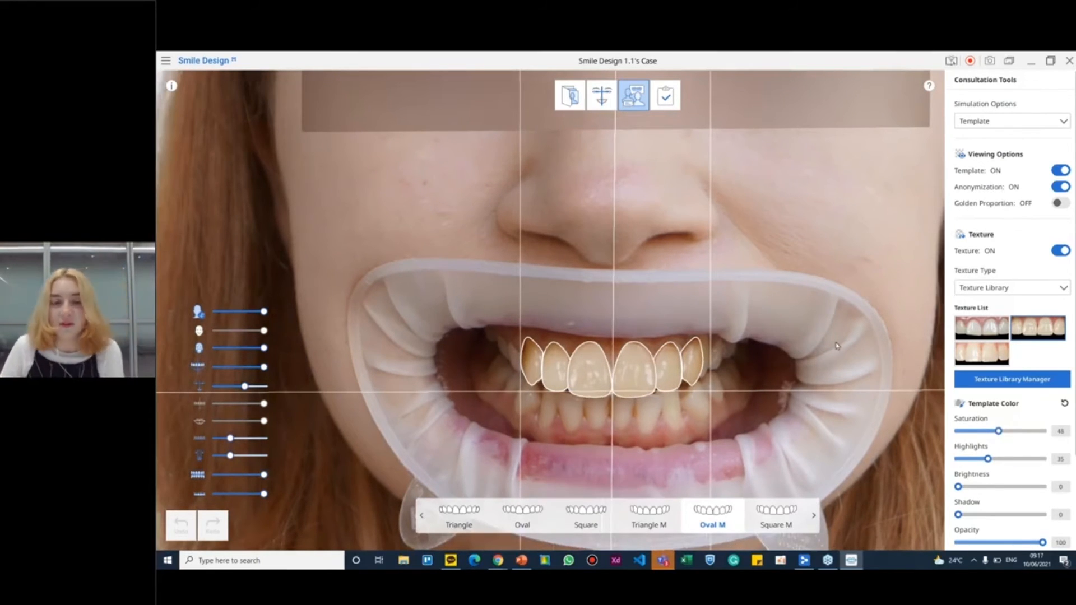
mouse_move(926, 347)
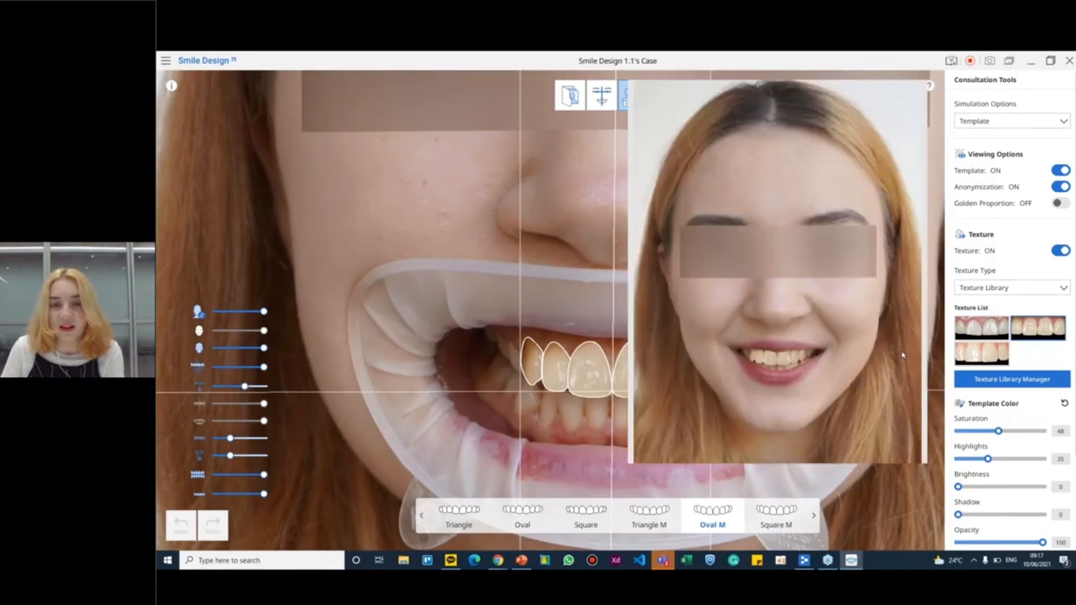
click(840, 235)
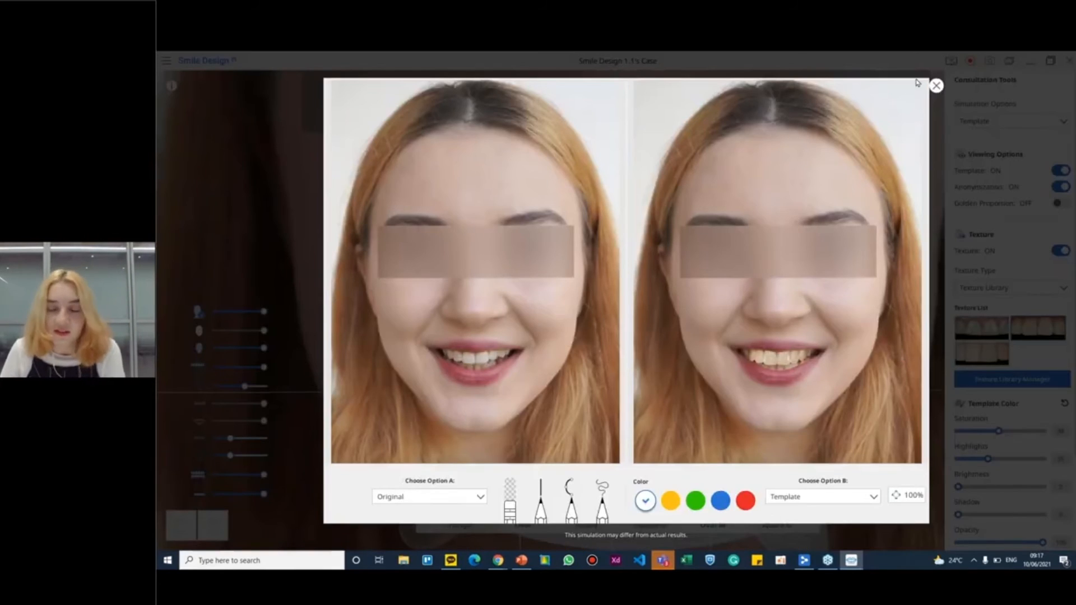
click(936, 85)
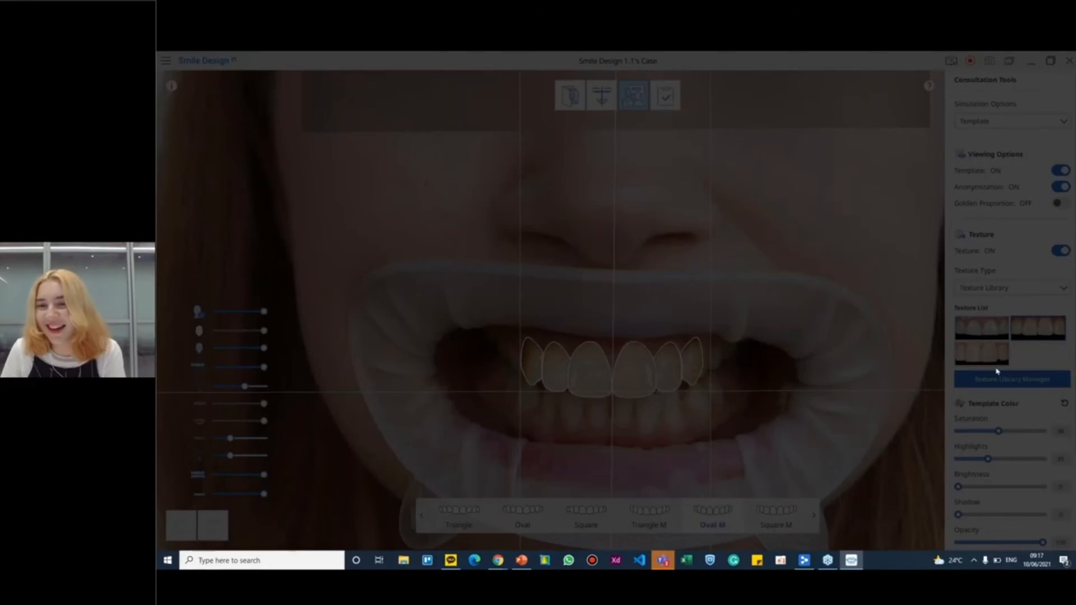
Apply the Medit_04 texture to the Oval M template, set highlights to 36 and lower the saturation slightly
click(990, 459)
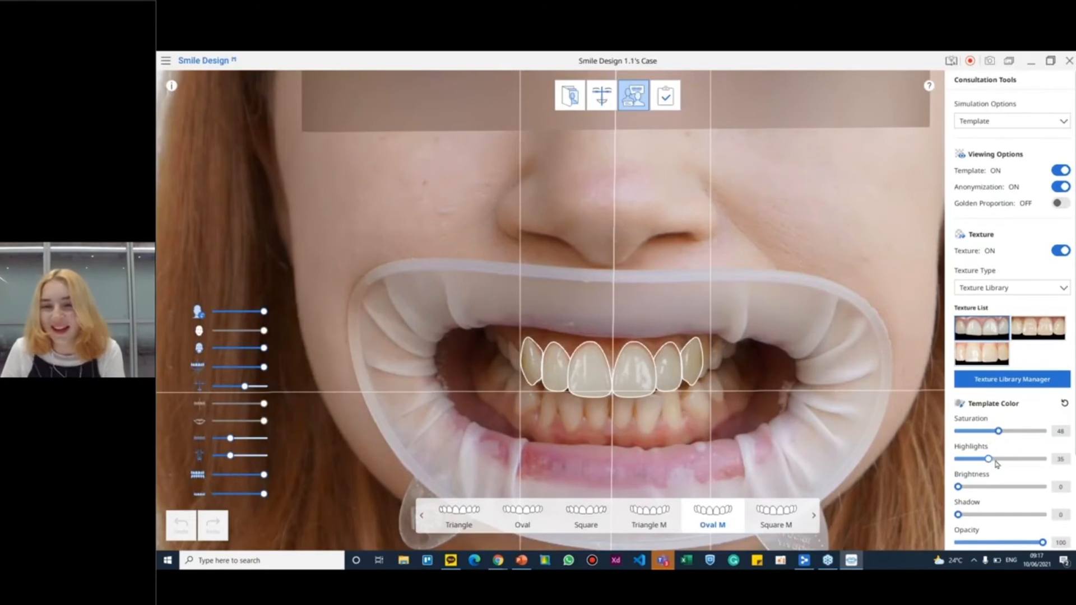
drag(999, 431, 996, 434)
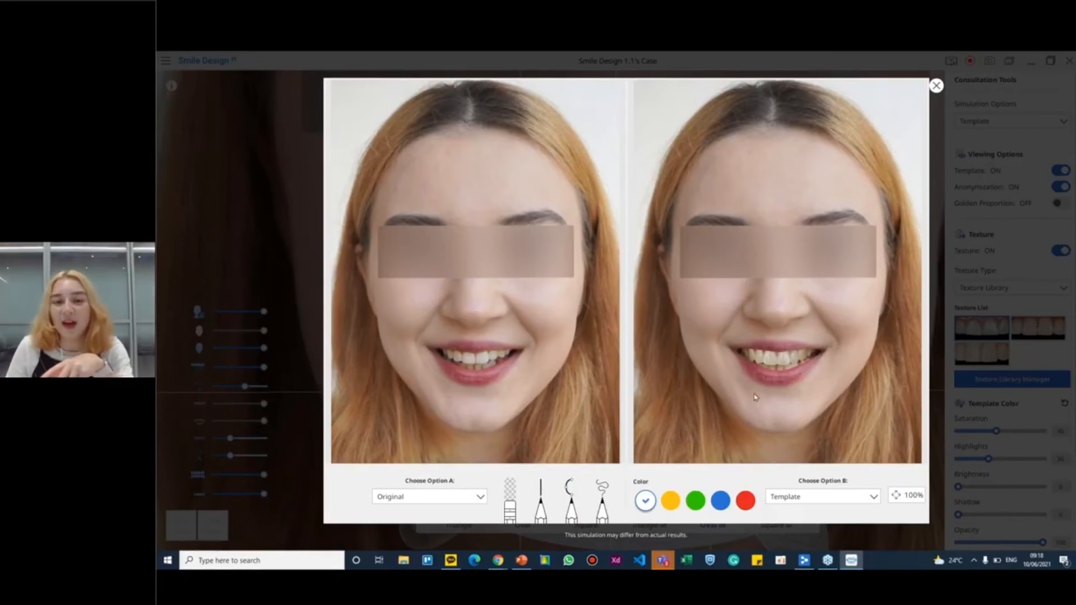
Draw a freehand mark beside the chin on the original face in the side-by-side comparison and erase it
click(542, 495)
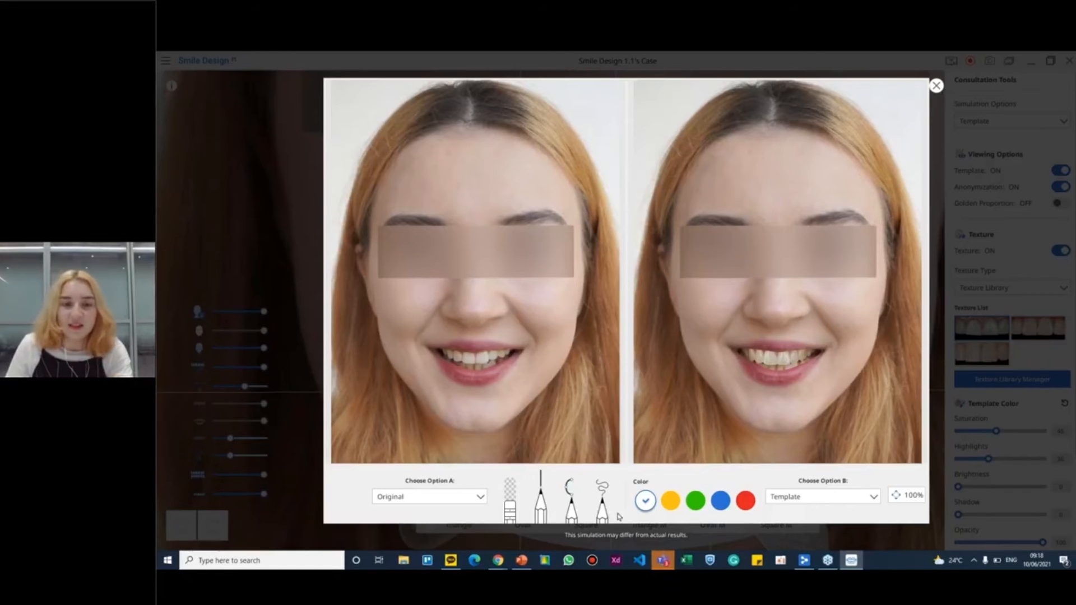
click(602, 507)
drag(548, 424, 573, 405)
click(510, 504)
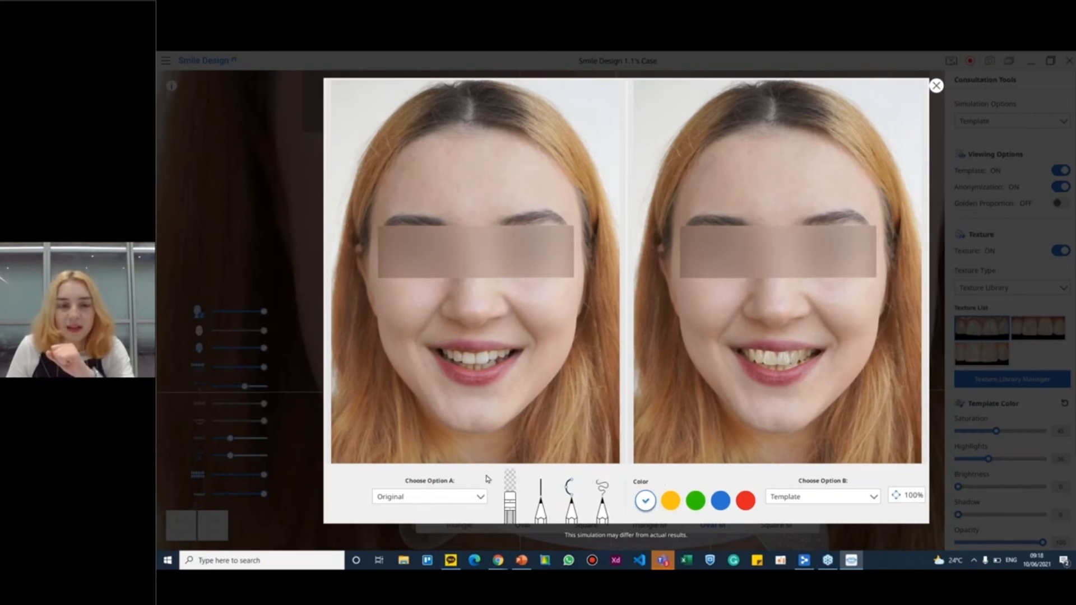
Compare the Braces (Metal) simulation as option A with Braces (Ceramic) as option B
click(432, 498)
click(419, 516)
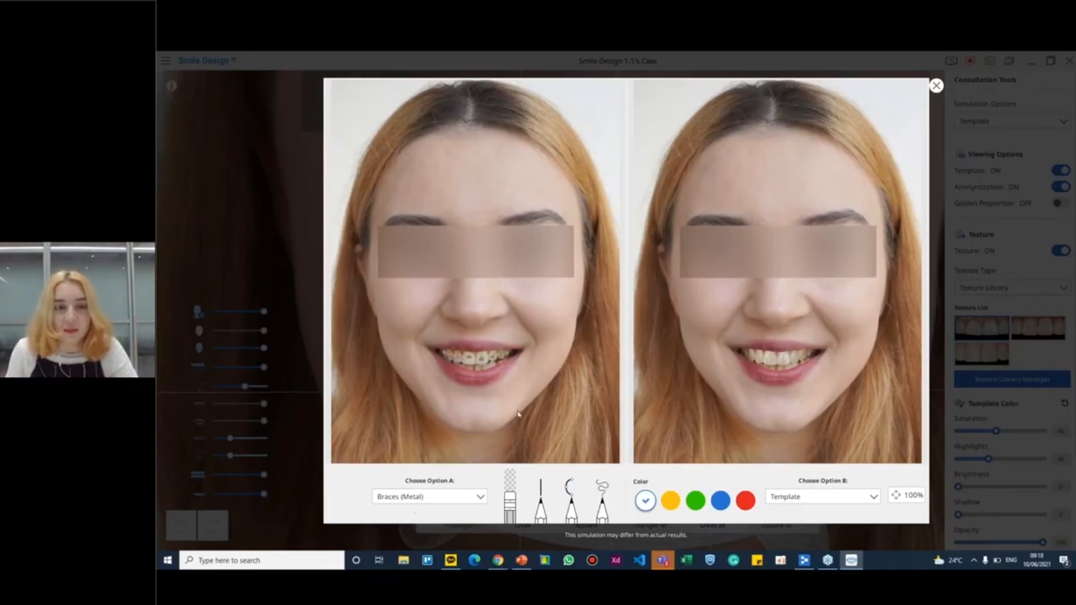
click(822, 505)
click(820, 527)
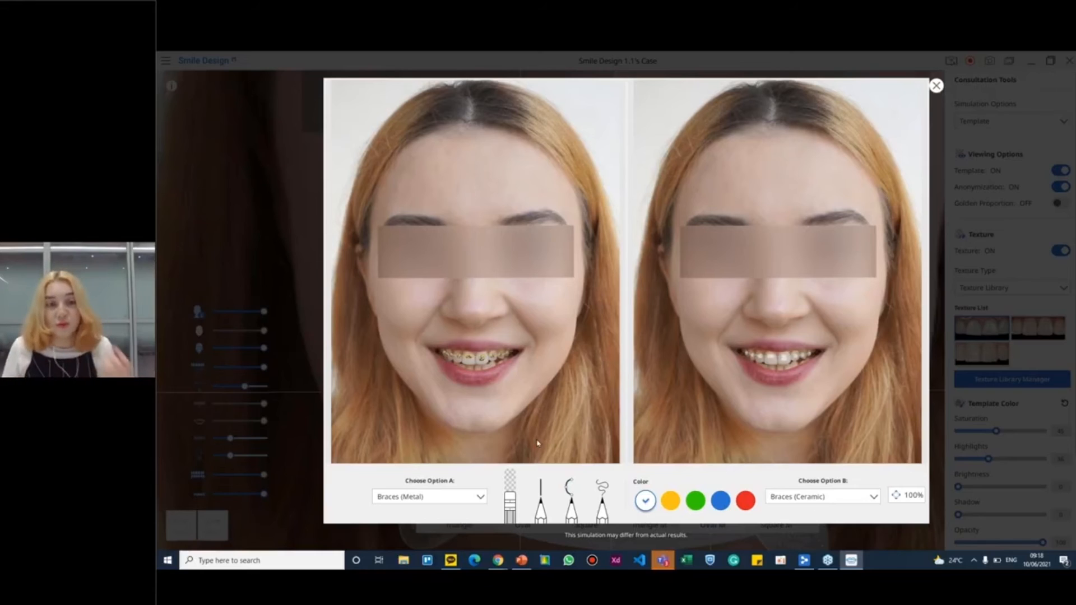
Switch the comparison to Original as option A and Template as option B, and examine both smiles up close
click(394, 497)
click(405, 509)
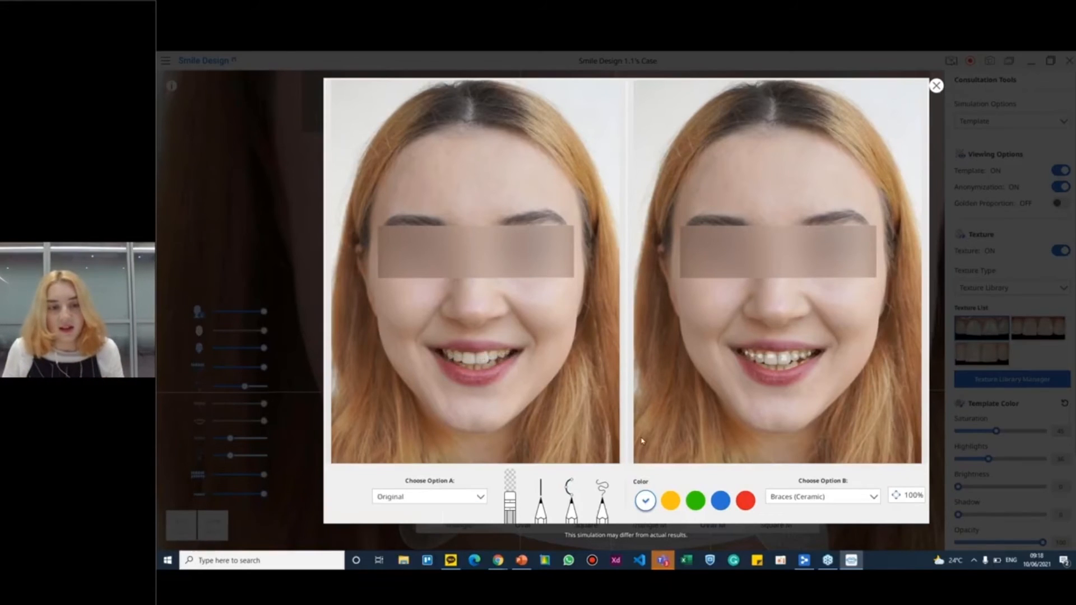
click(818, 498)
click(817, 508)
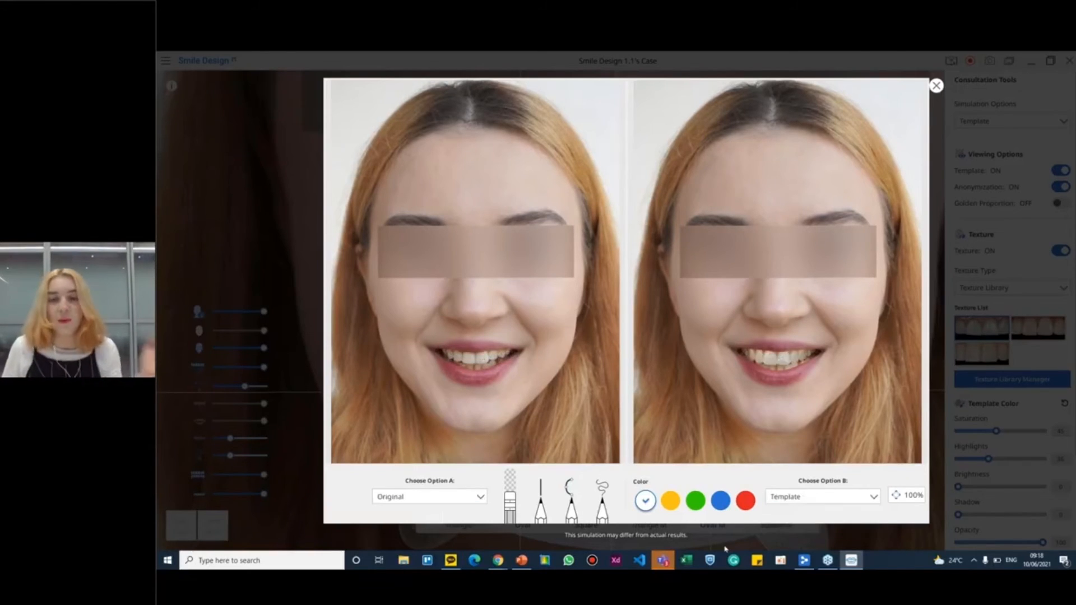
scroll(792, 331, up, 3)
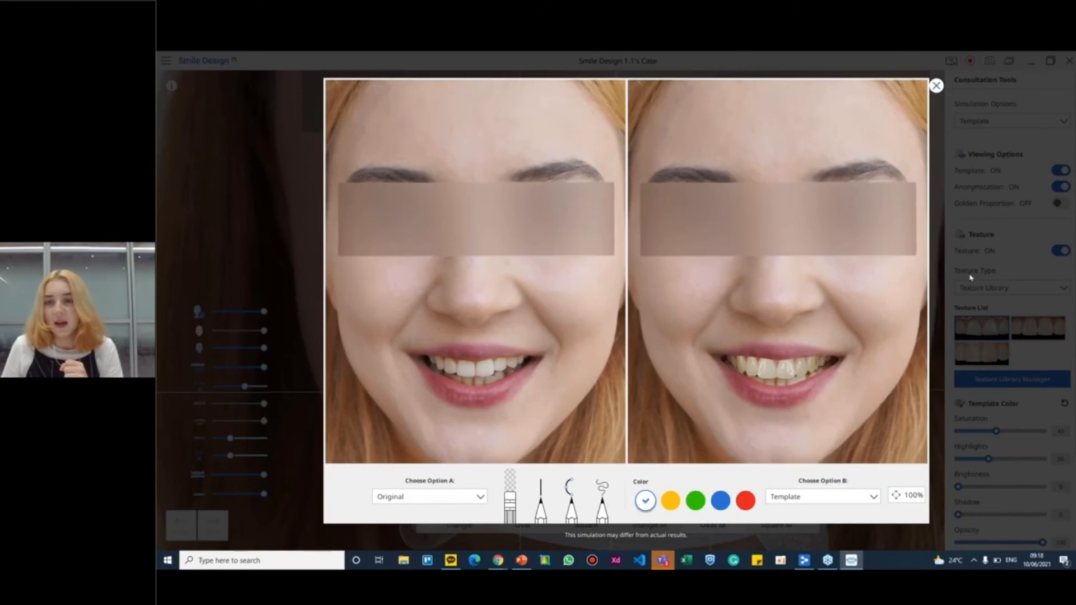
Compare Braces (Metal) as option A with Braces (Ceramic) as option B in the slider preview, with the divider down the middle of the face
click(936, 86)
scroll(1009, 337, down, 2)
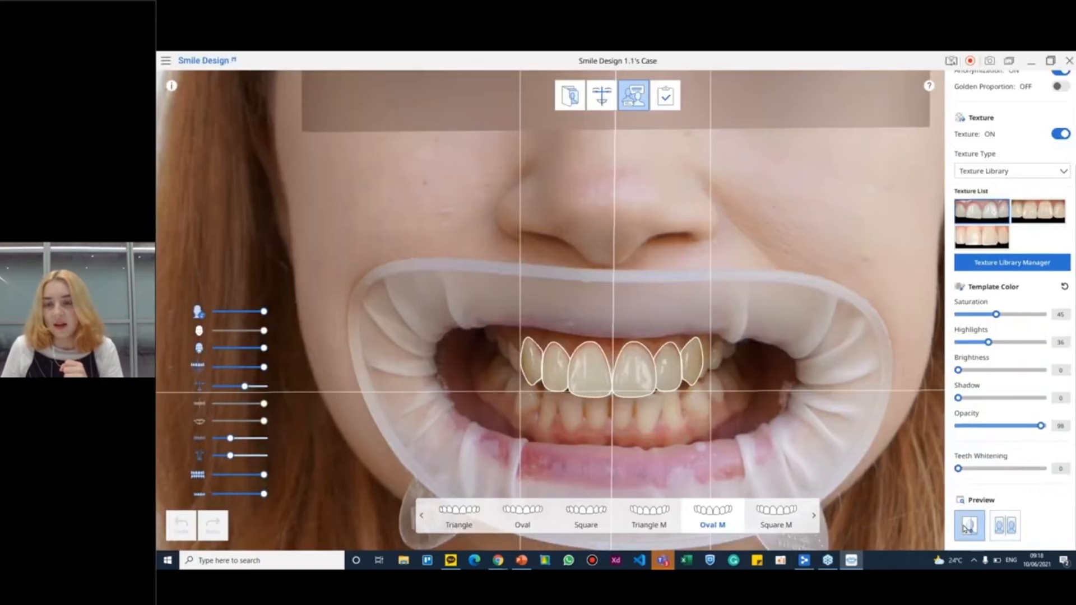
click(1005, 525)
drag(460, 438, 617, 436)
click(570, 519)
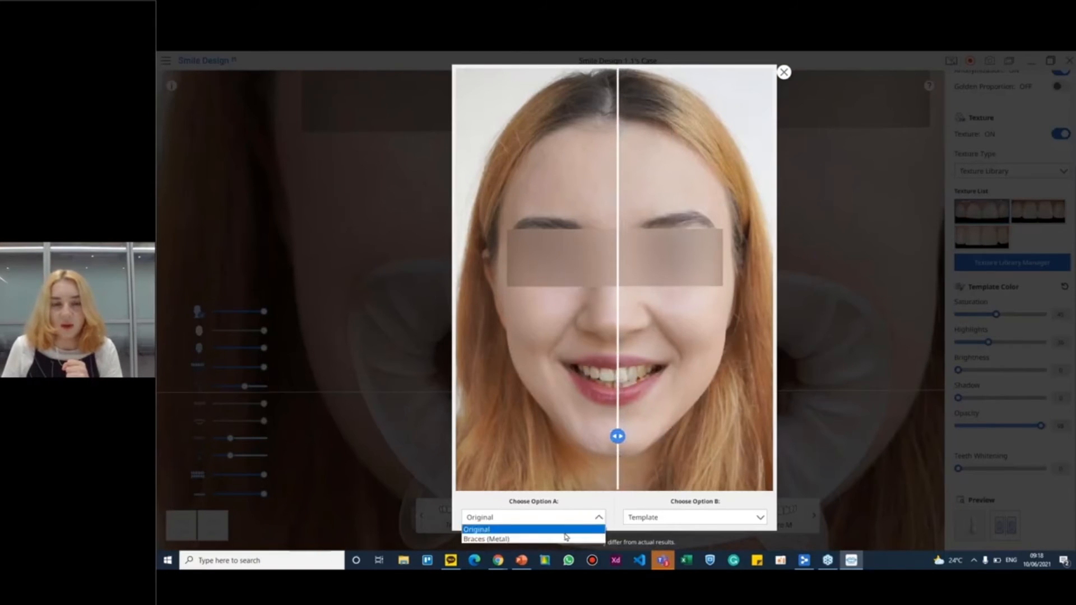
click(567, 535)
click(692, 520)
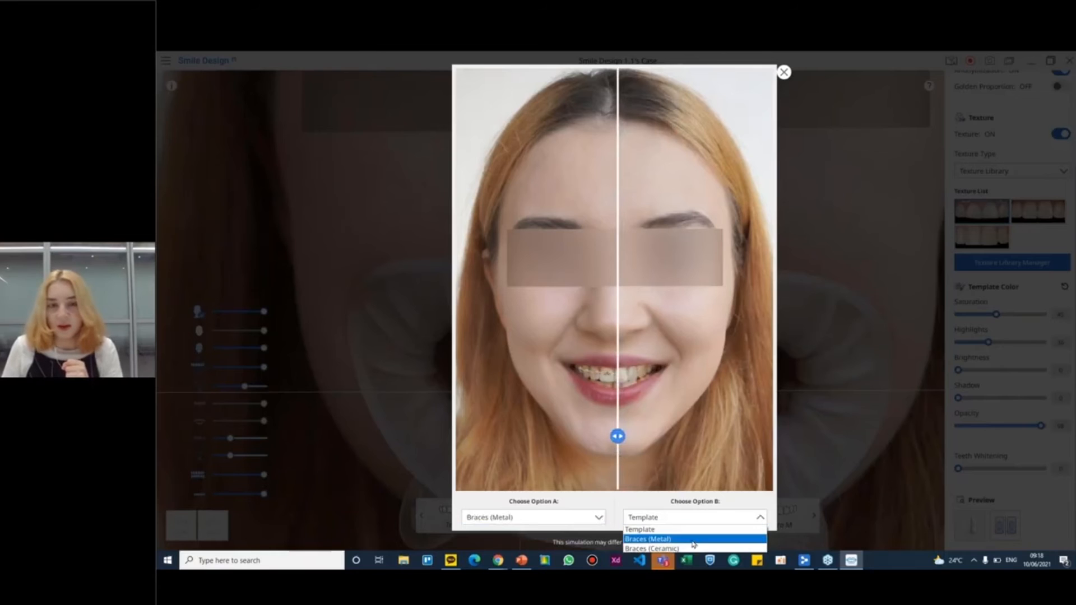
click(693, 551)
mouse_move(620, 437)
mouse_down()
mouse_move(616, 452)
mouse_move(615, 436)
mouse_move(660, 436)
mouse_move(619, 443)
mouse_up()
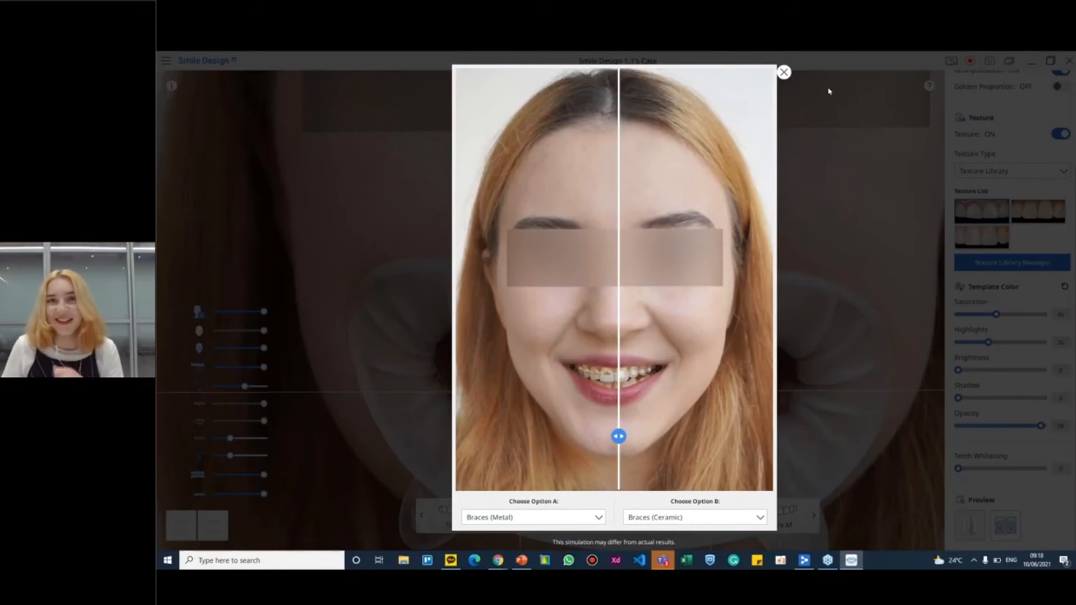
click(784, 72)
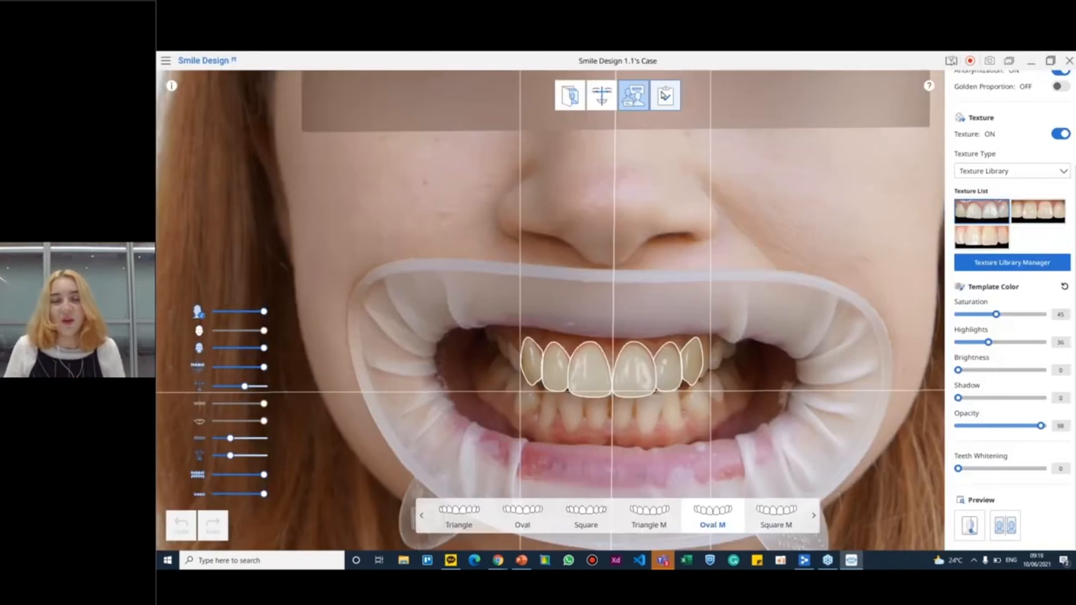
Try selecting For Consultation, Focusing on Shape and Full Picture as capture images to save, and cancel without creating them
click(665, 96)
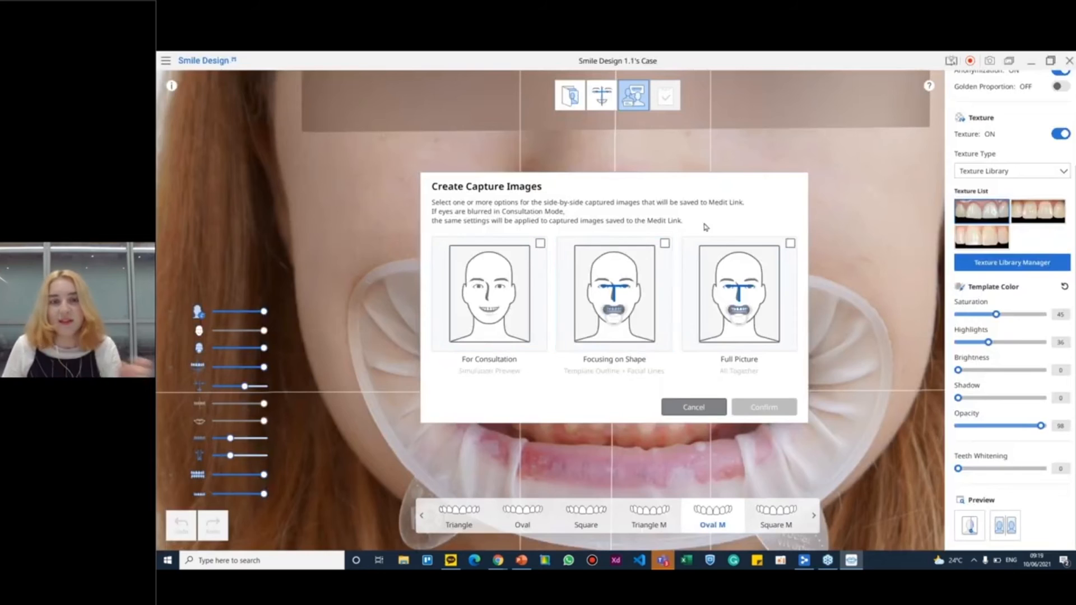
click(665, 243)
click(786, 250)
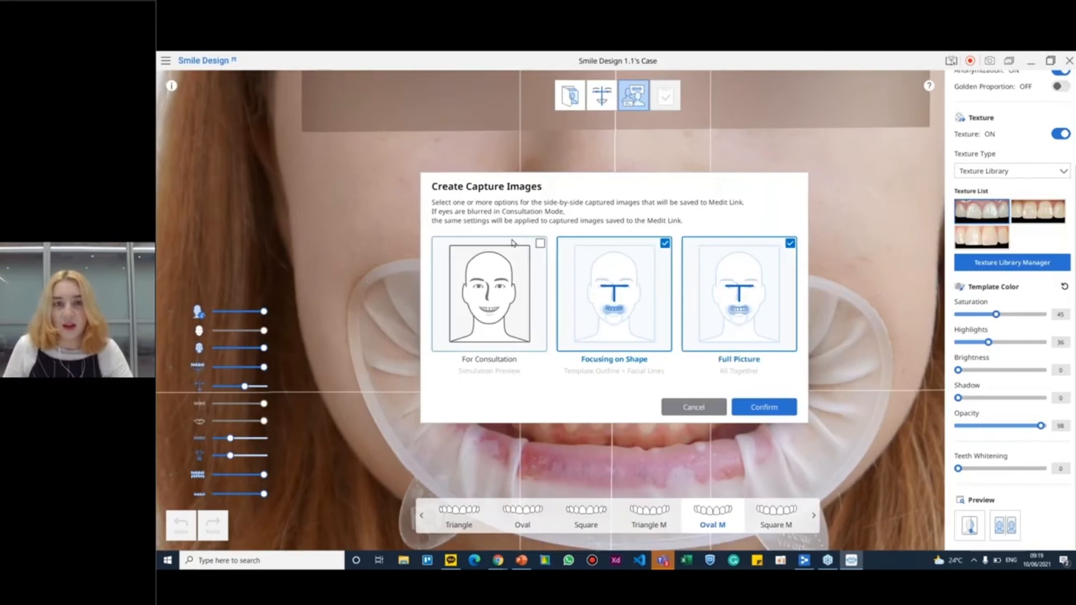
click(511, 243)
click(554, 367)
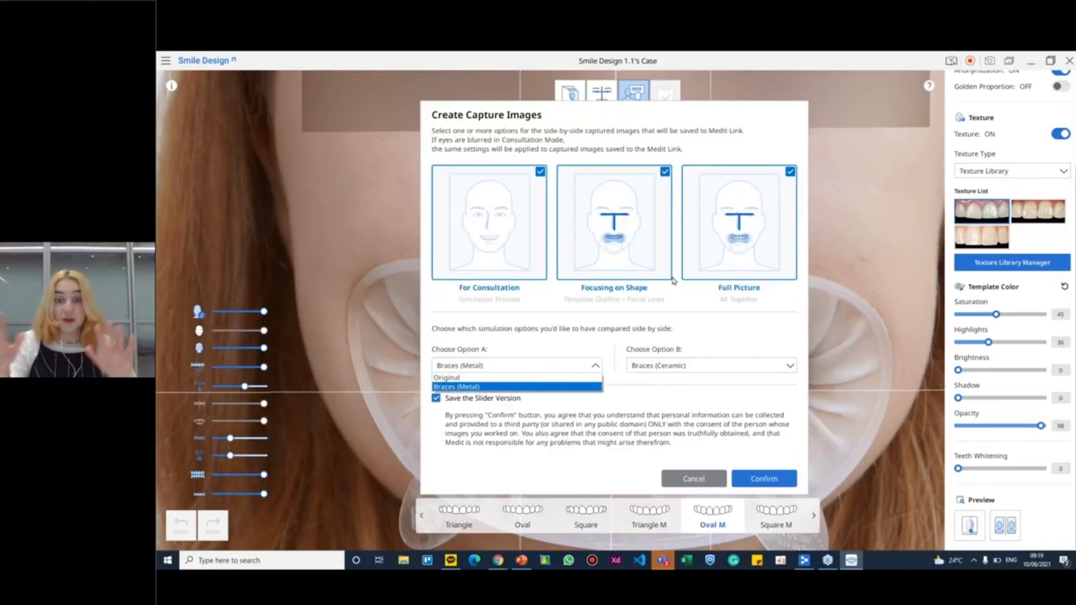
click(725, 341)
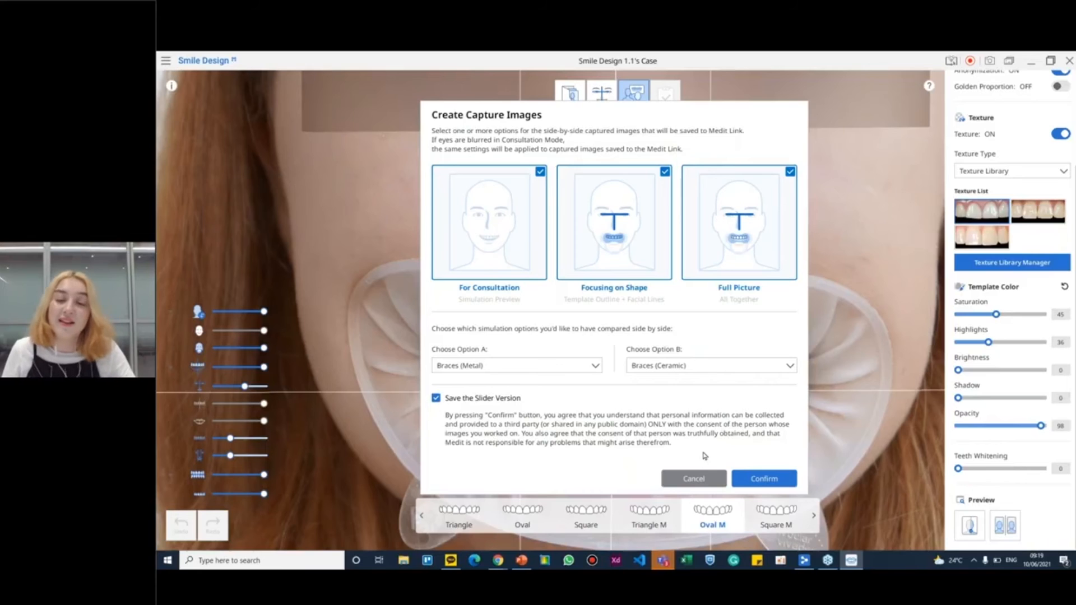
click(703, 478)
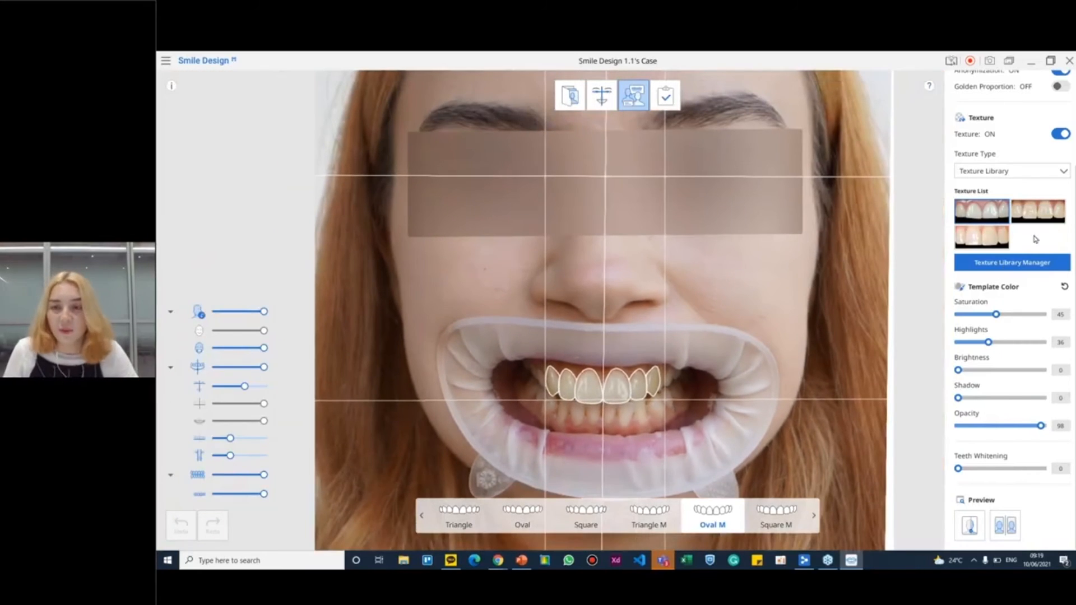
View the Braces (Metal) and Braces (Ceramic) simulations in the side-by-side preview and return to the template view
scroll(1059, 218, up, 2)
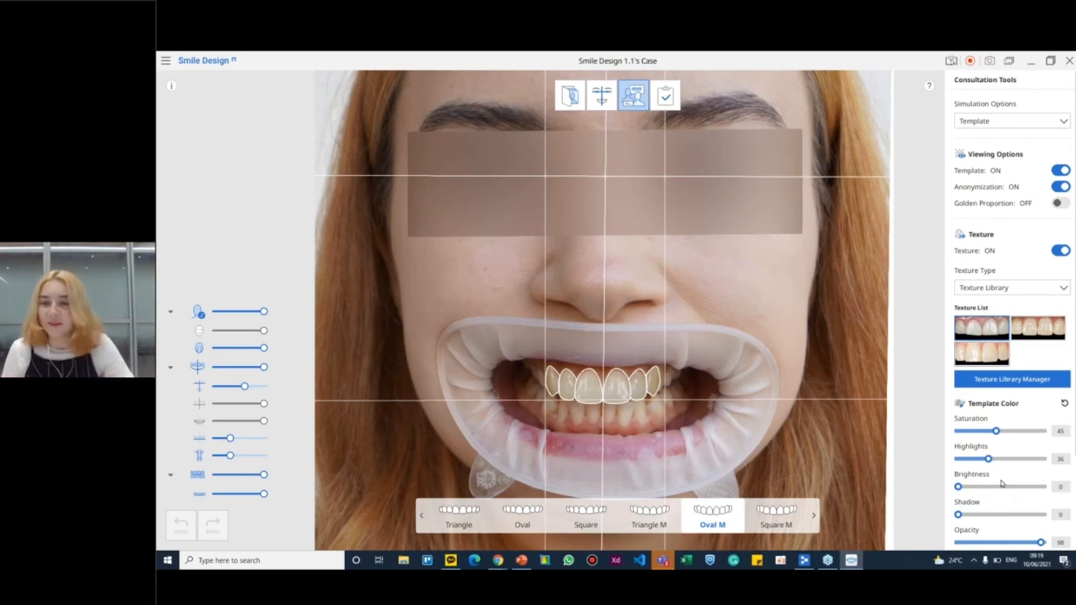
scroll(1003, 485, down, 2)
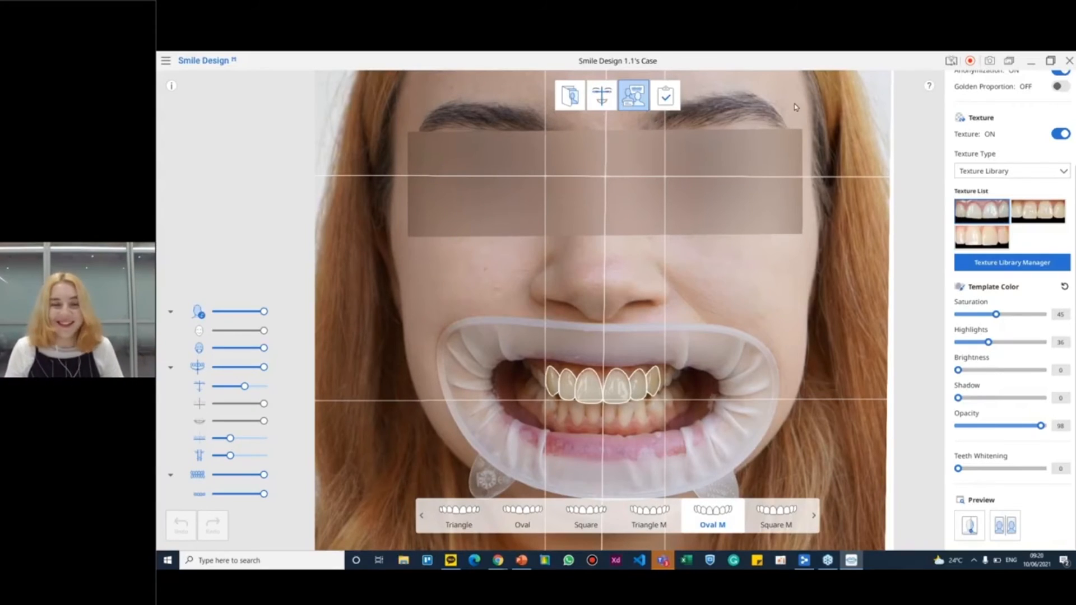
click(1005, 527)
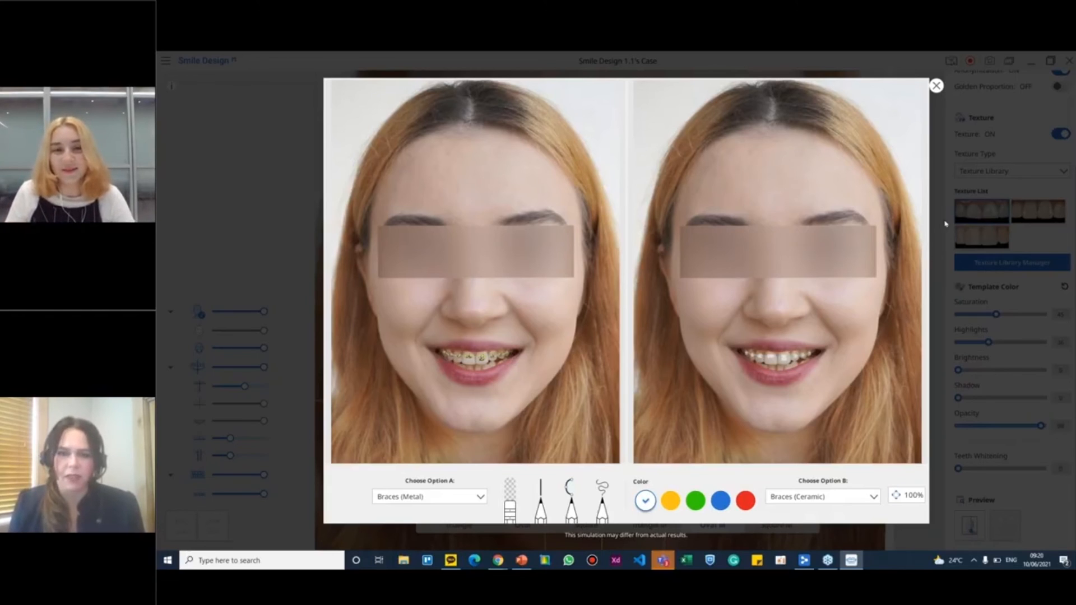
click(937, 86)
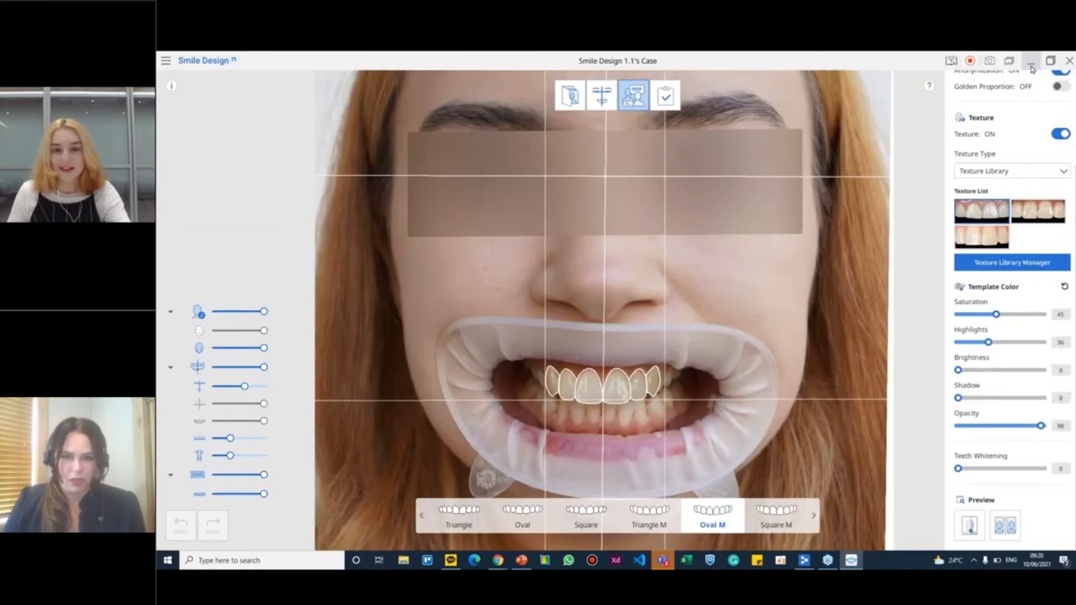
Switch to Medit Link, list the coming-soon apps in the App Box and read the Medit Model Builder details
drag(929, 62, 821, 244)
click(1025, 245)
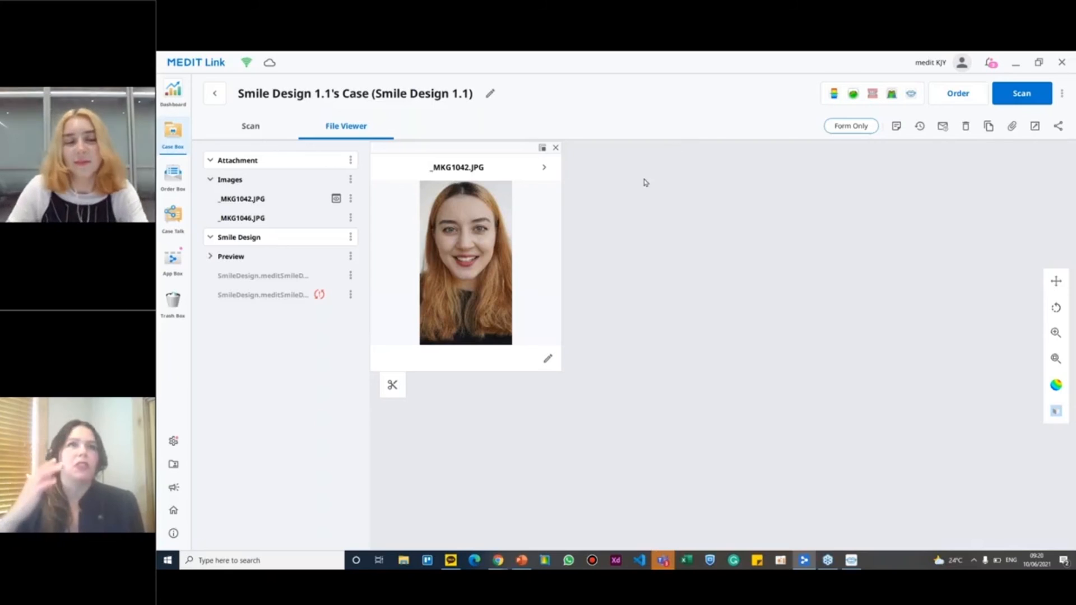
click(174, 272)
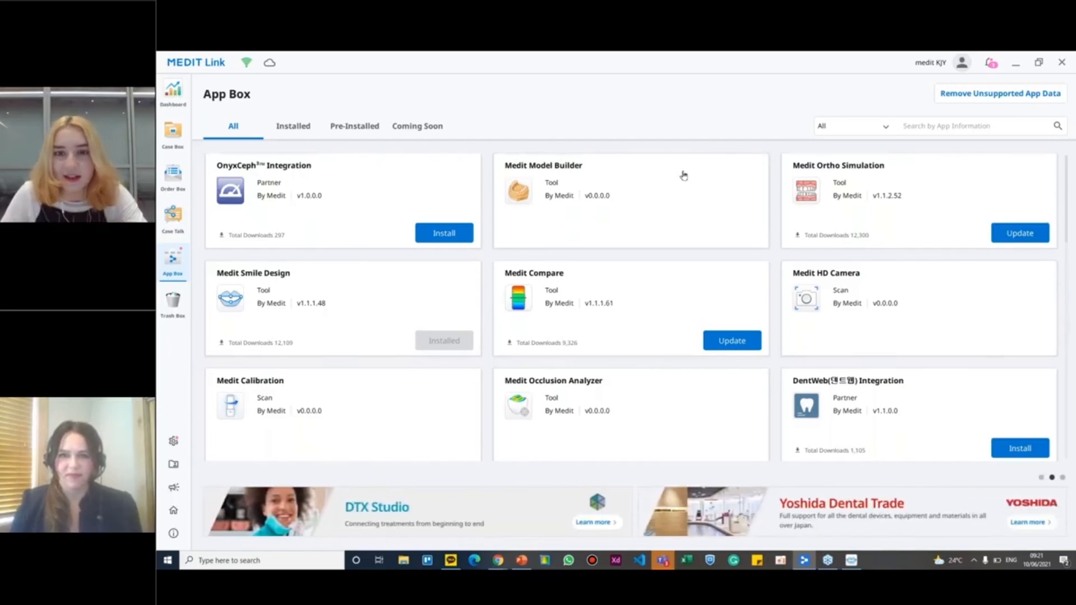
click(438, 125)
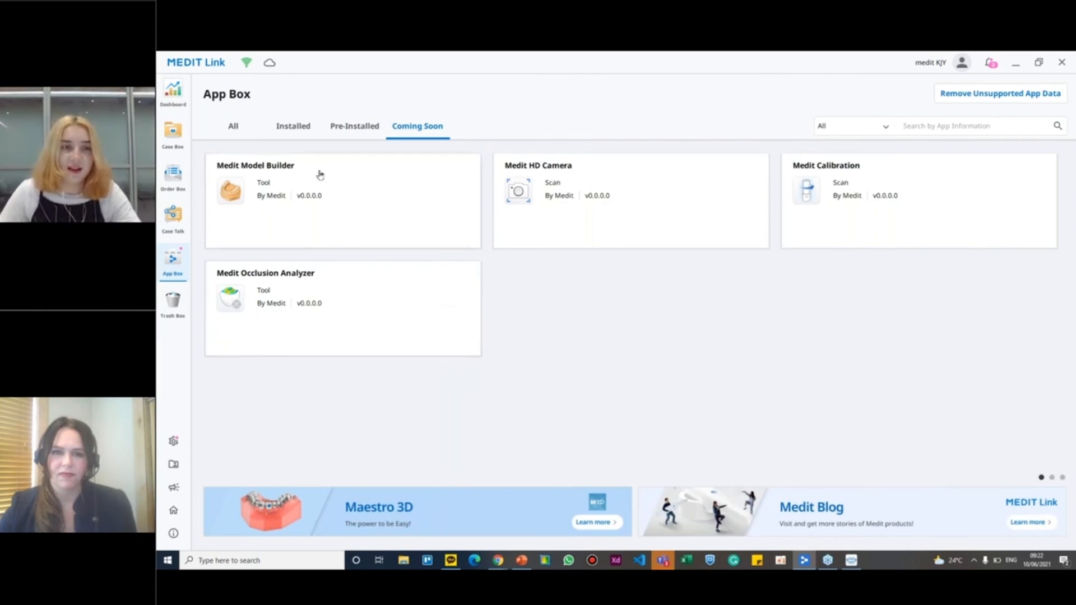
click(355, 185)
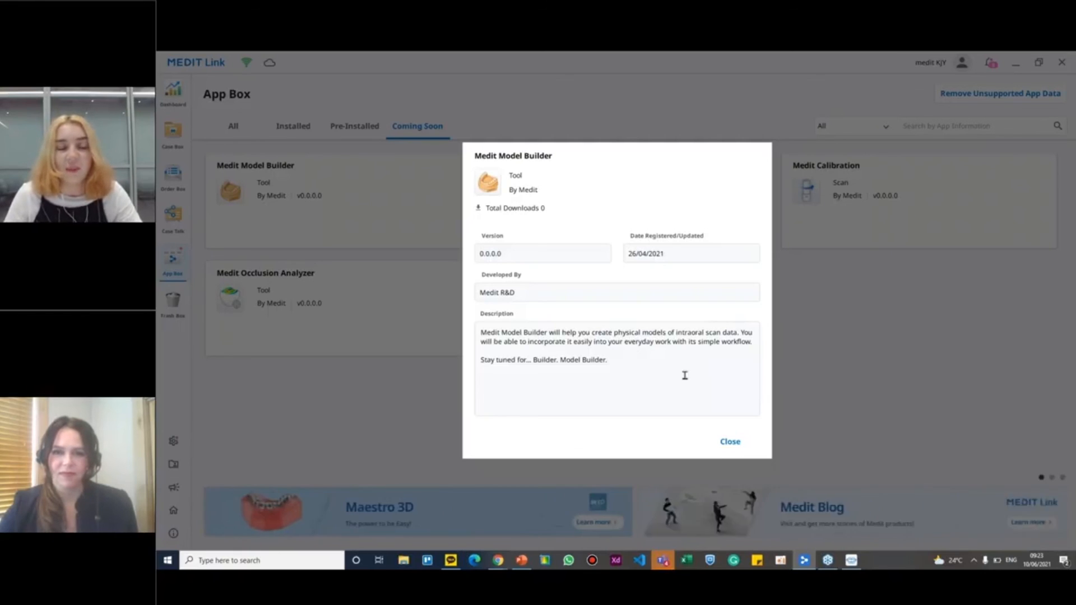
click(730, 443)
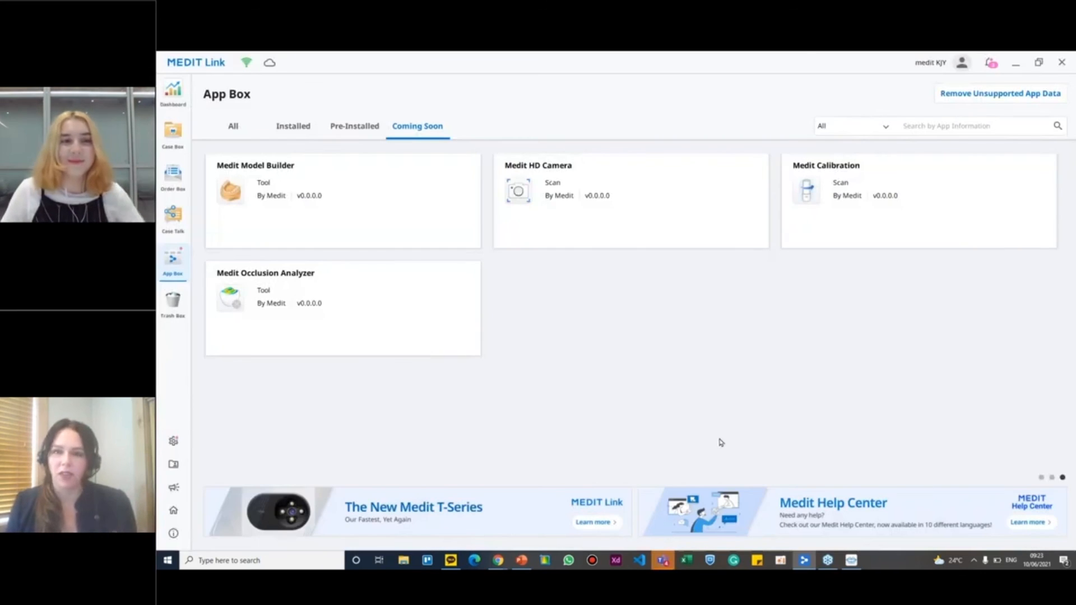